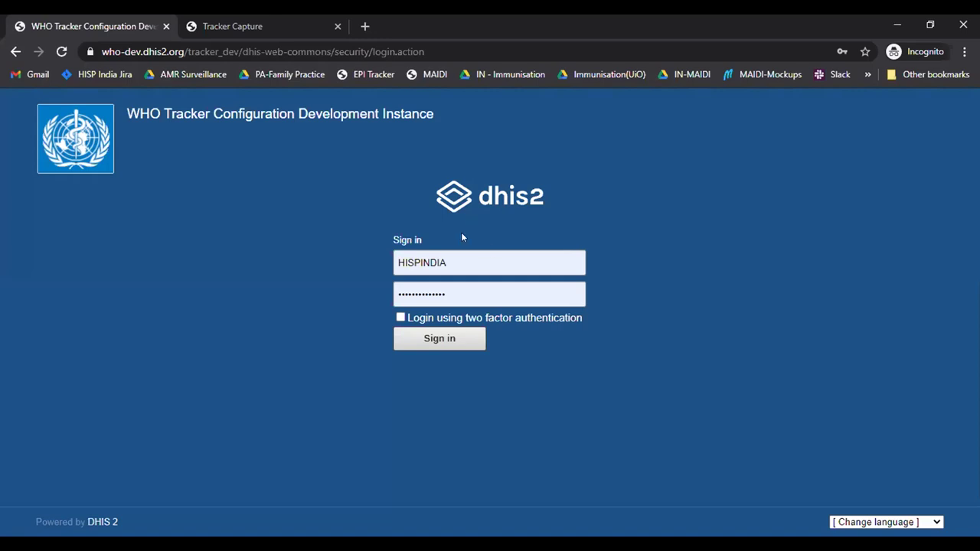
Step: Sign in to DHIS2 with the entered credentials to reach the AEFI dashboard
left_click(451, 341)
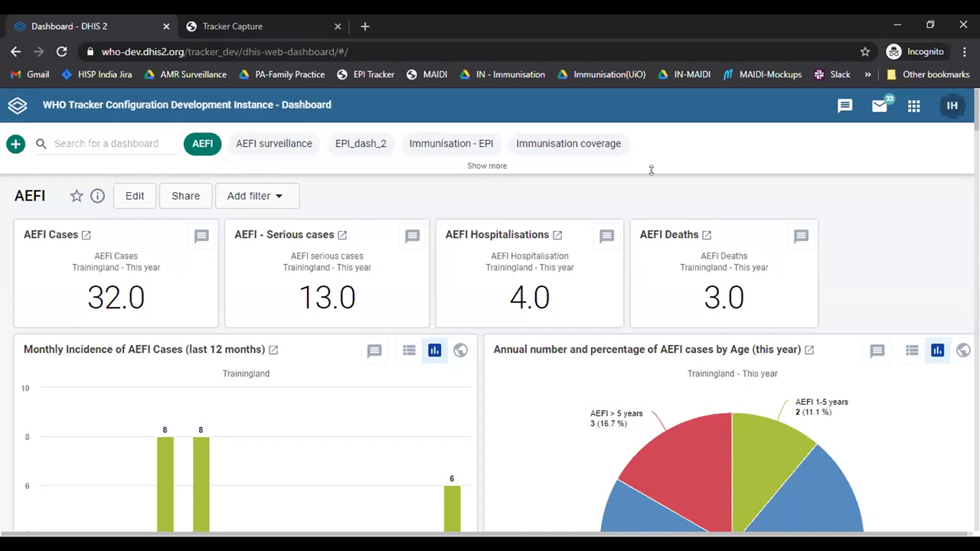
Step: Search the apps for 'tr' and launch Tracker Capture
left_click(914, 108)
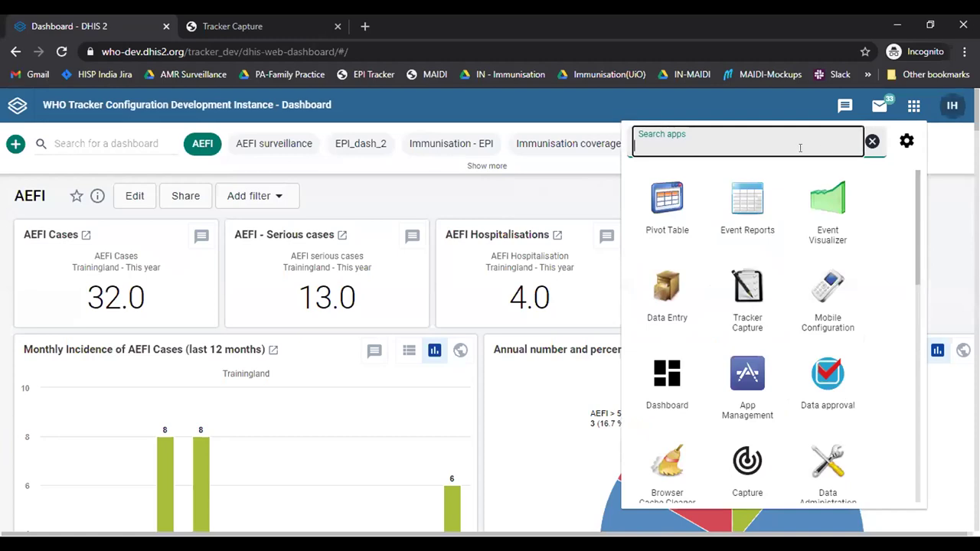
type("tr")
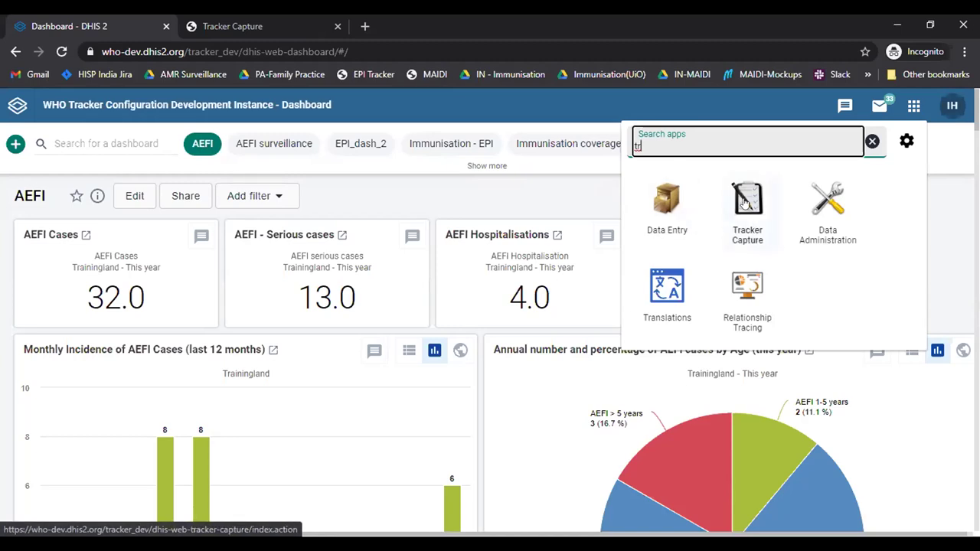
left_click(748, 201)
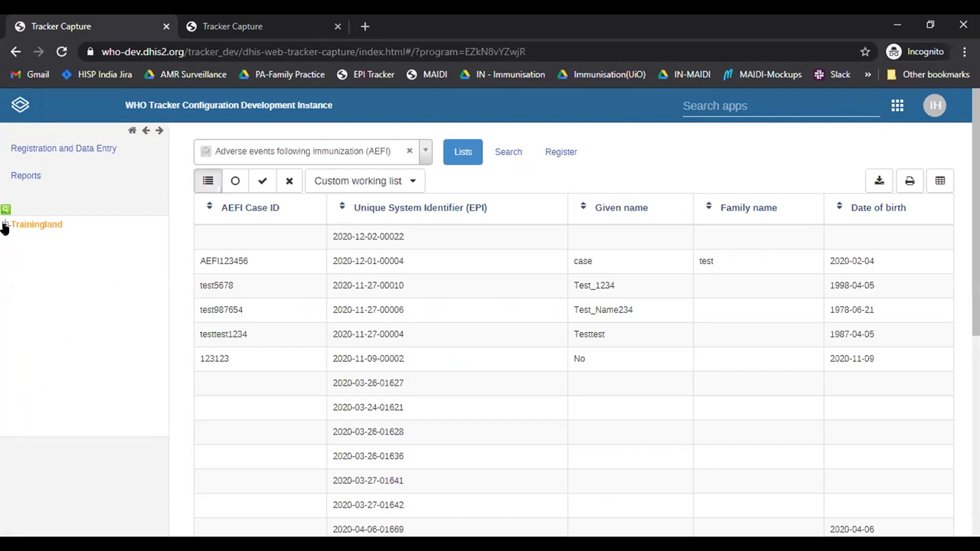
Step: Select Crow Health Centre under Trainingland > Animal Region > Bird District and choose the AEFI program
left_click(5, 226)
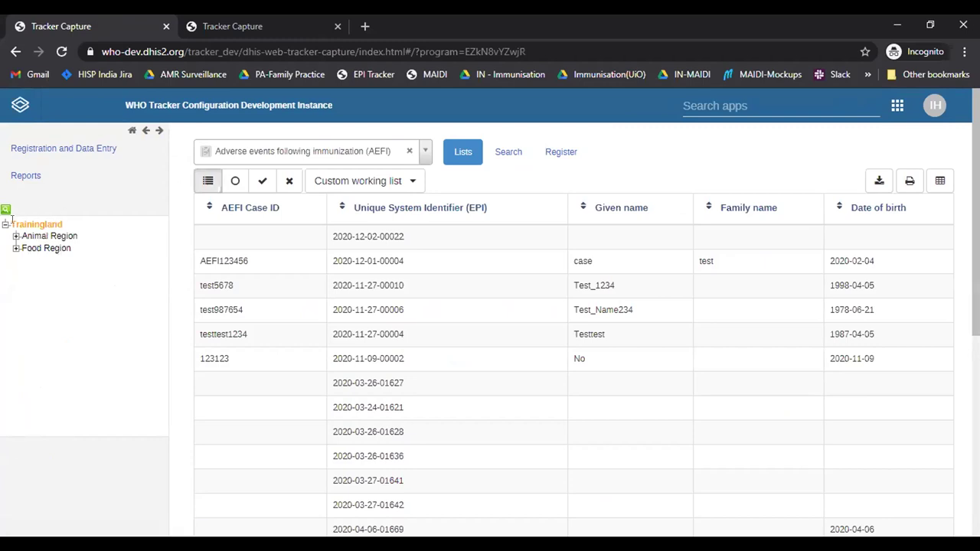
left_click(14, 236)
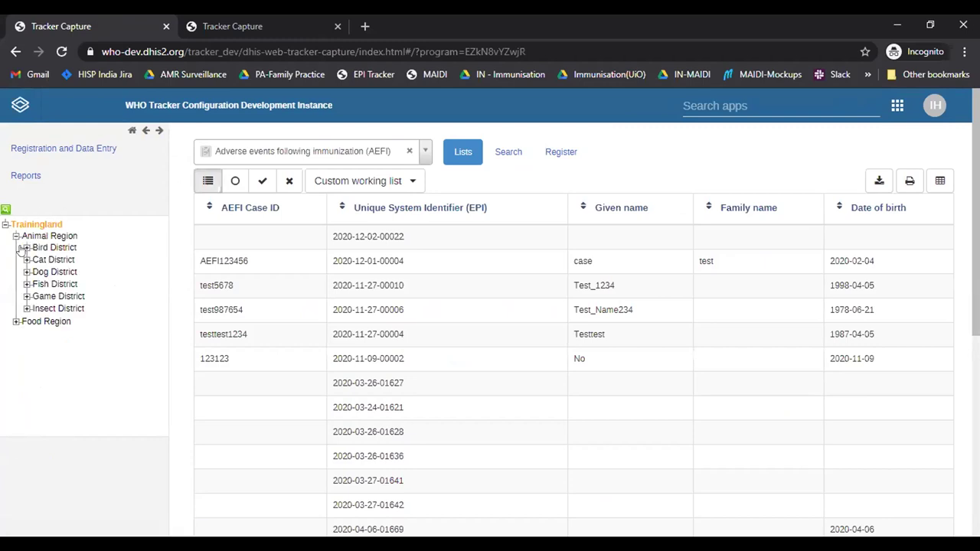
left_click(26, 248)
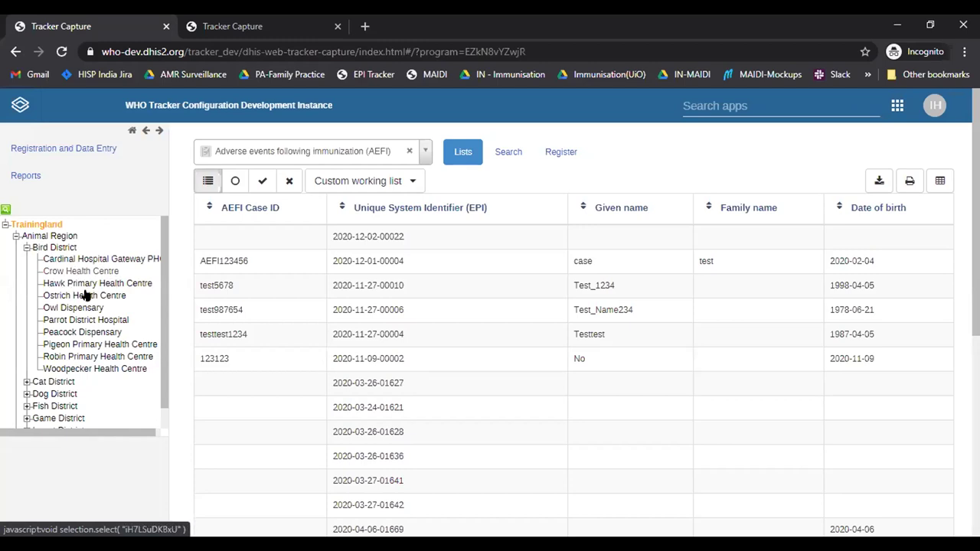
left_click(83, 270)
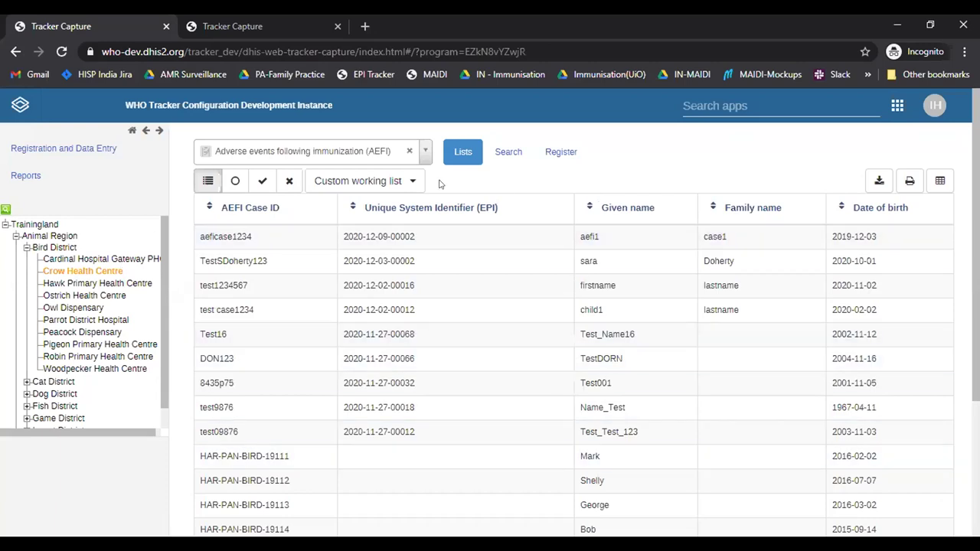
left_click(334, 156)
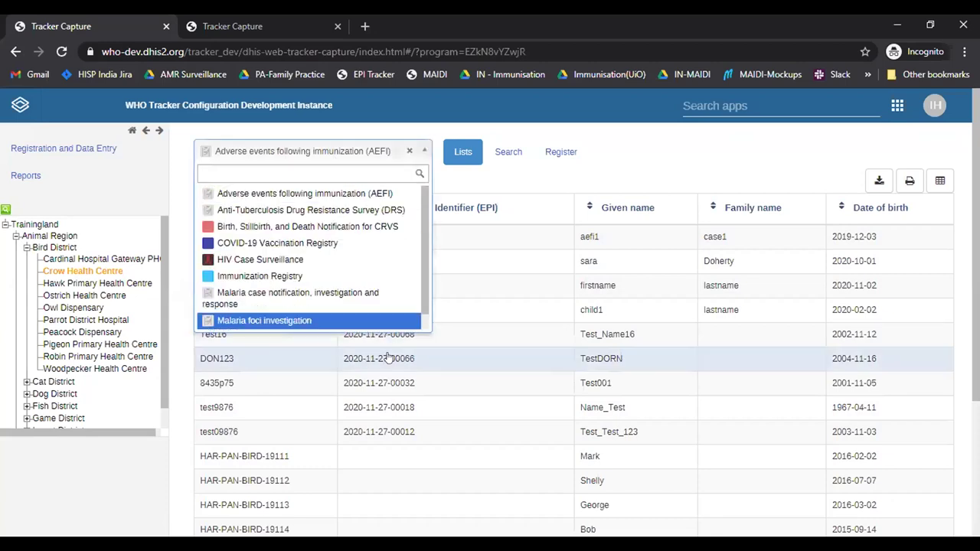
left_click(371, 193)
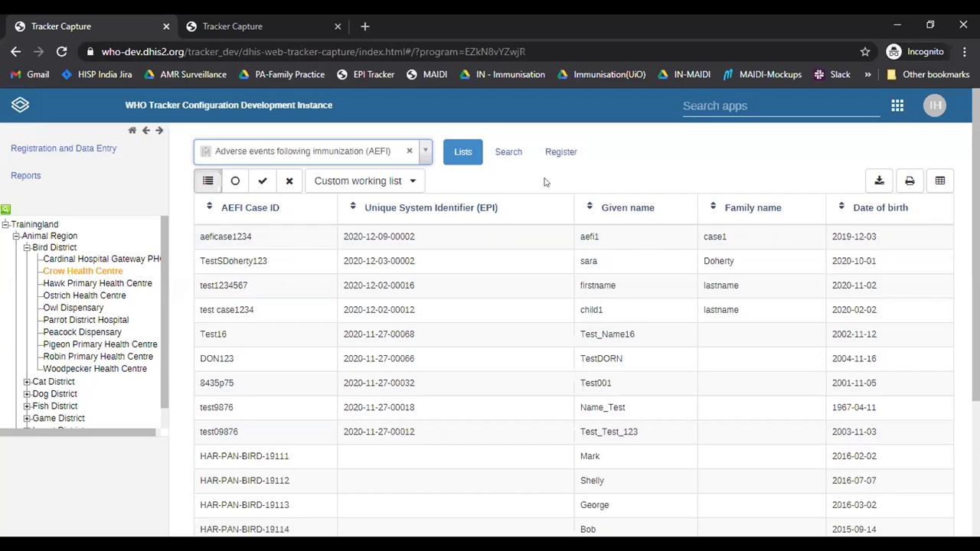
Step: Start a new AEFI case registration with notification date 2020-12-07
left_click(579, 162)
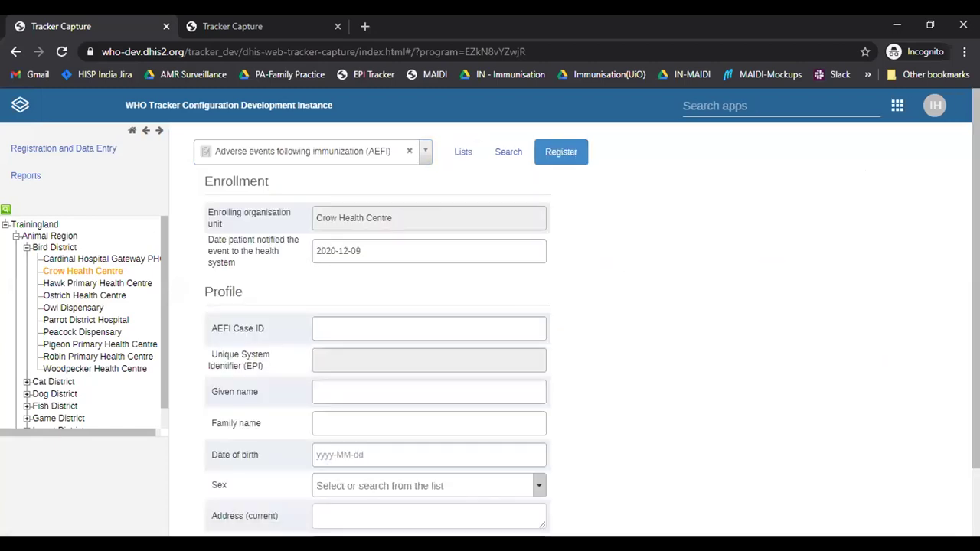
scroll(926, 241, "down", 1)
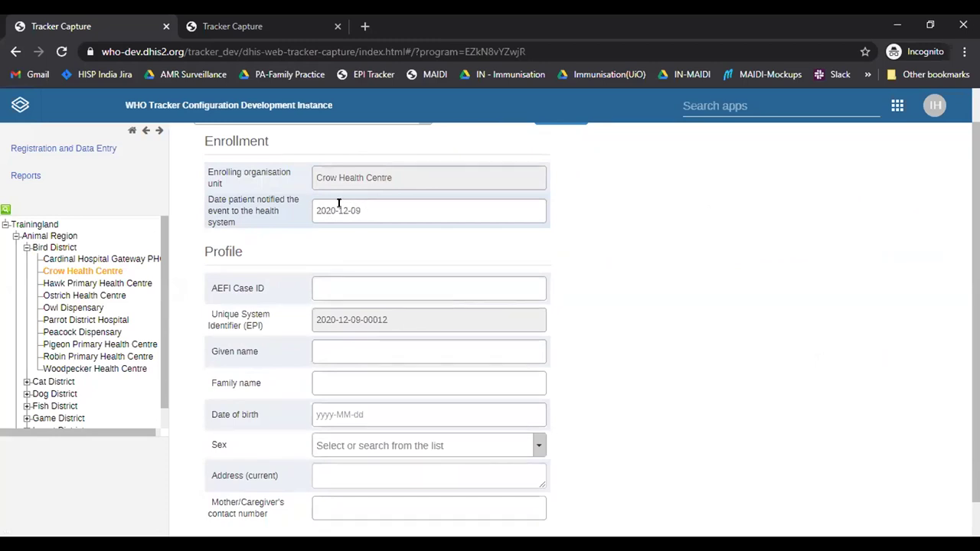
left_click(343, 217)
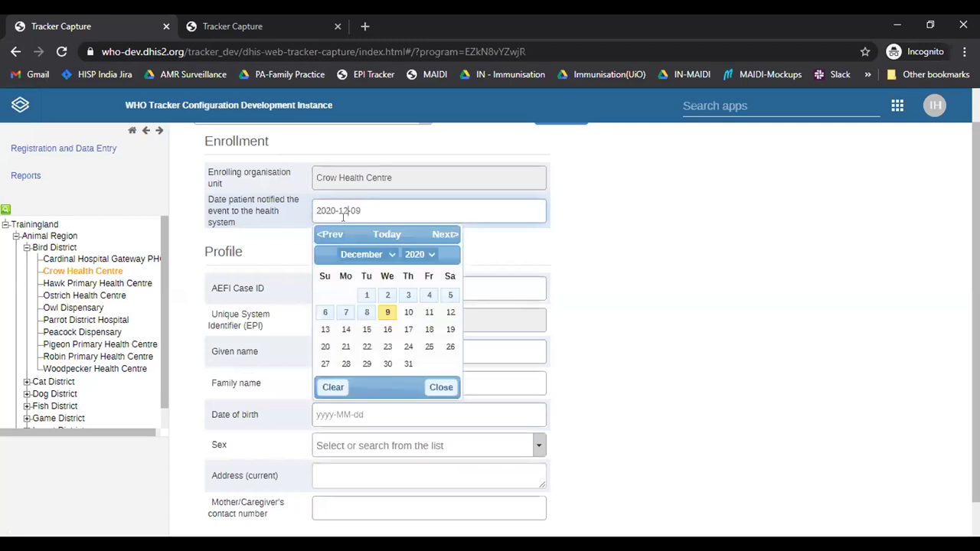
left_click(346, 312)
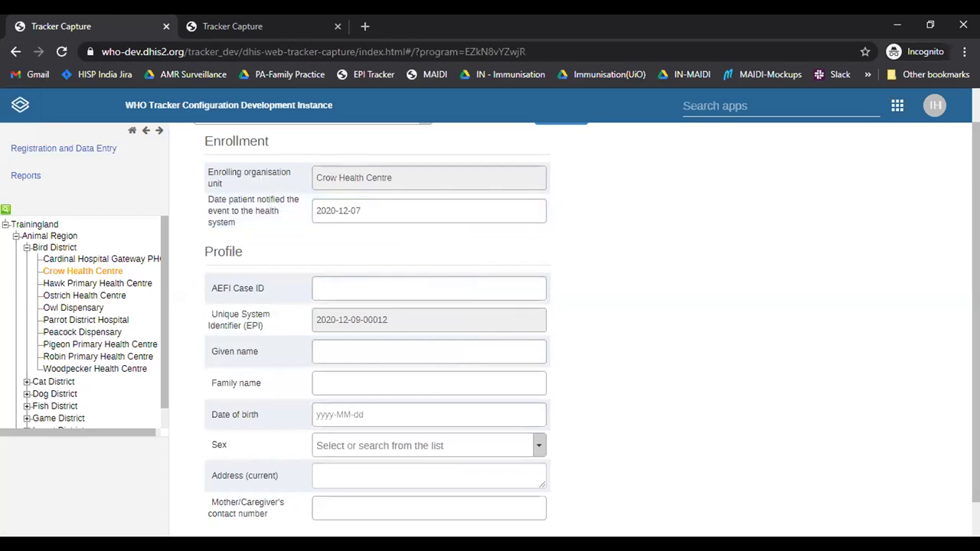
scroll(810, 227, "down", 1)
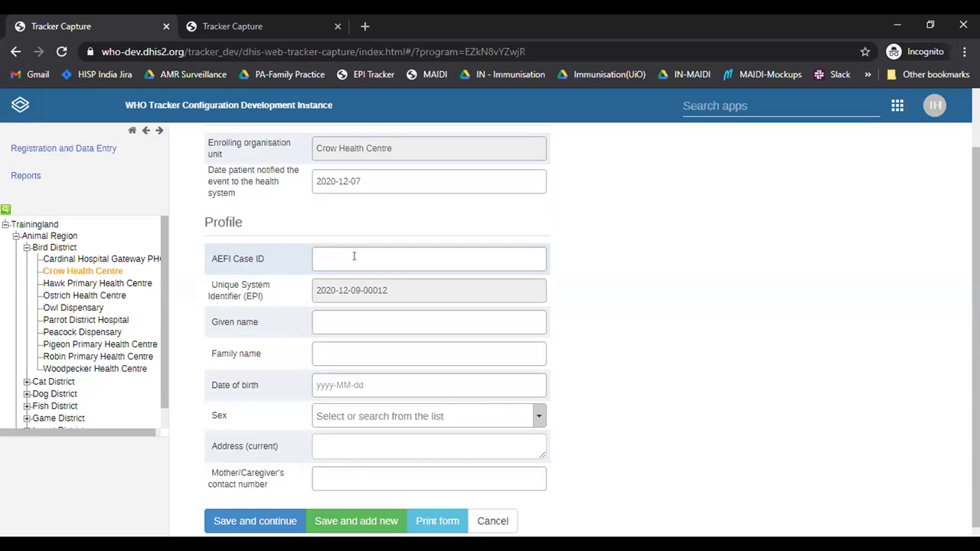
Step: Enter the AEFI Case ID and the case's given and family names
left_click(338, 254)
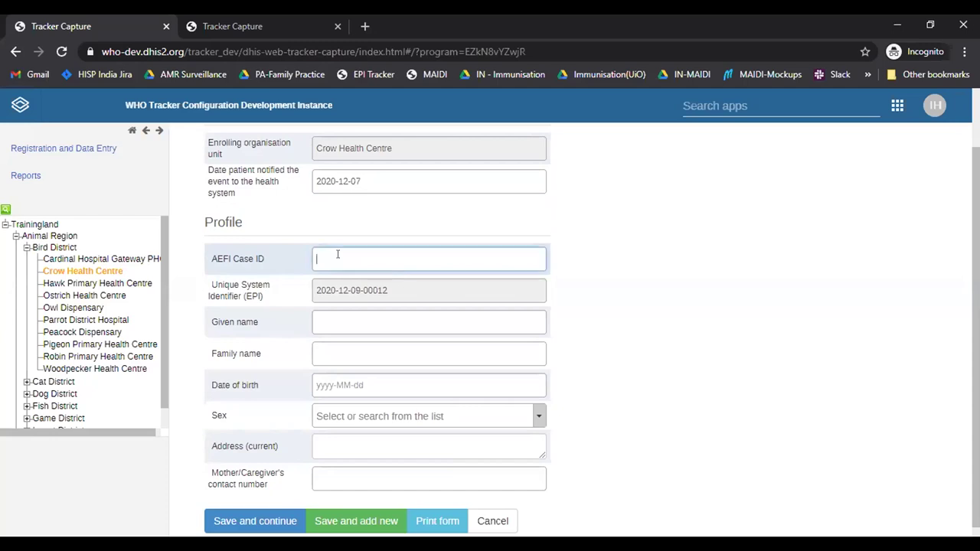
type("caseID12345")
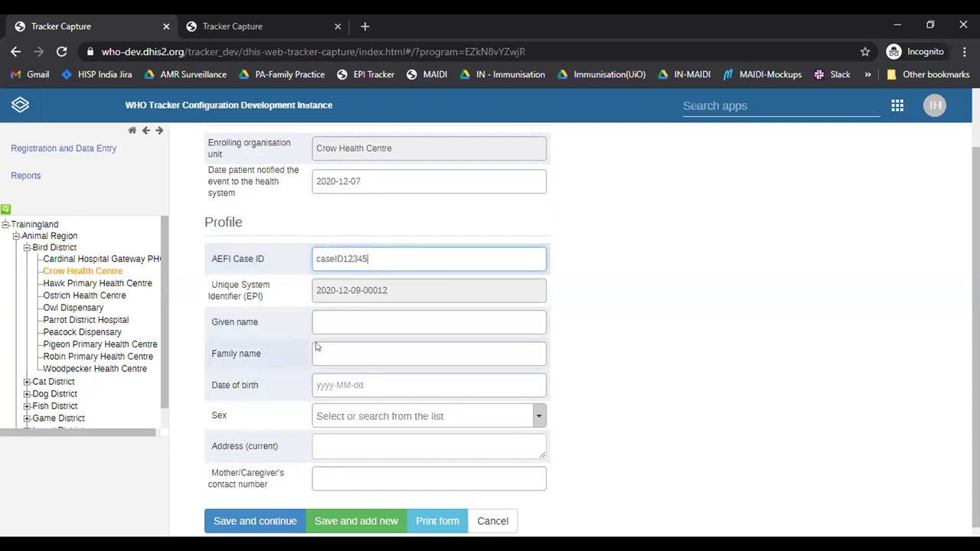
left_click(365, 321)
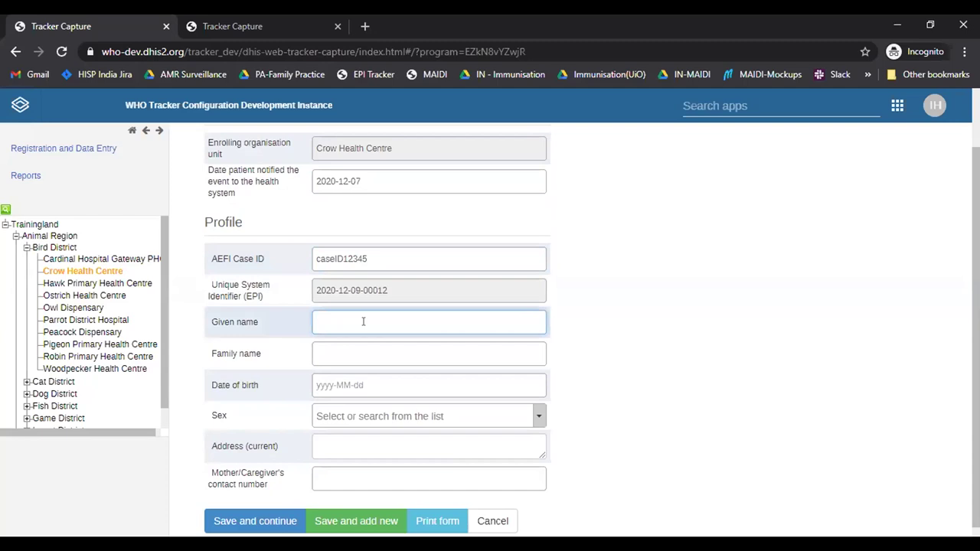
type("aeficase1")
left_click(363, 346)
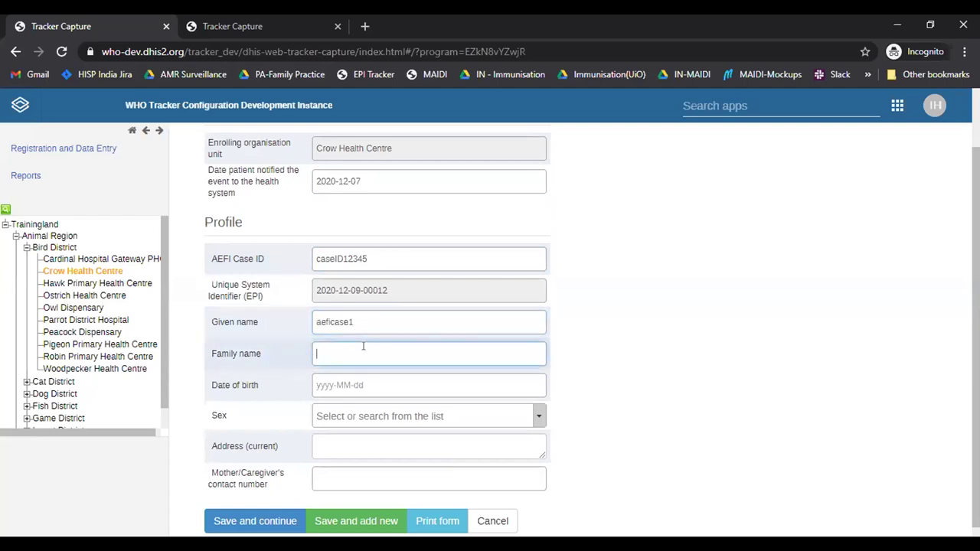
type("familyname1")
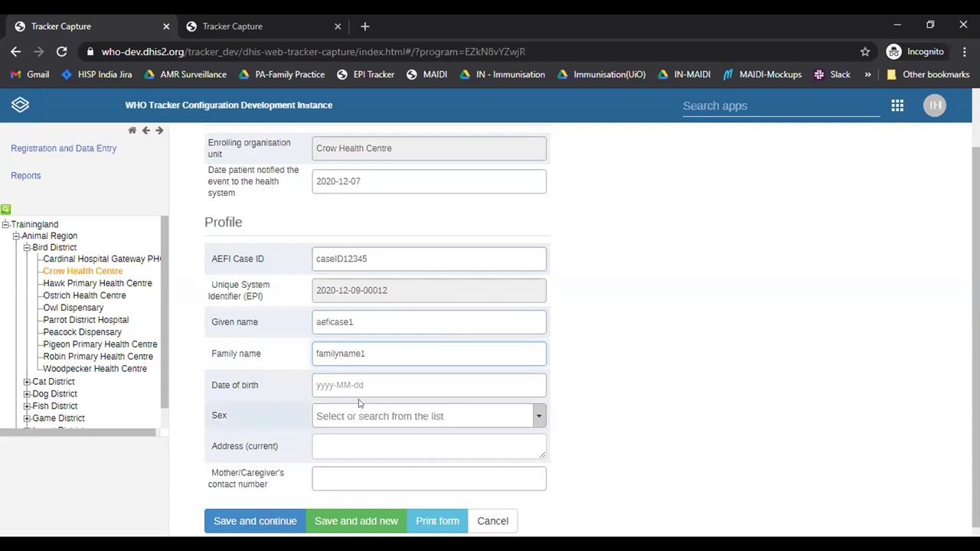
Step: Set the date of birth to 2020-01-01 and the sex to Male
left_click(349, 383)
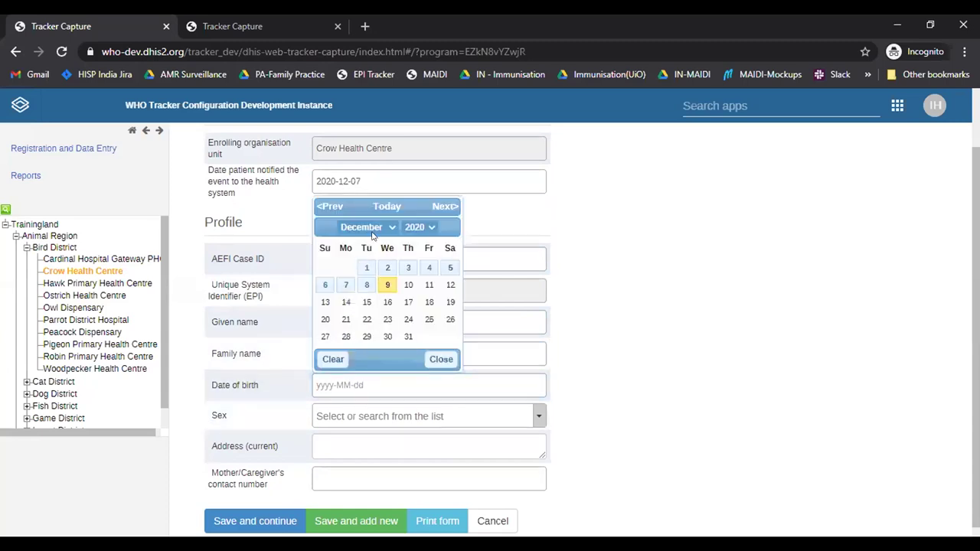
left_click(362, 227)
left_click(362, 236)
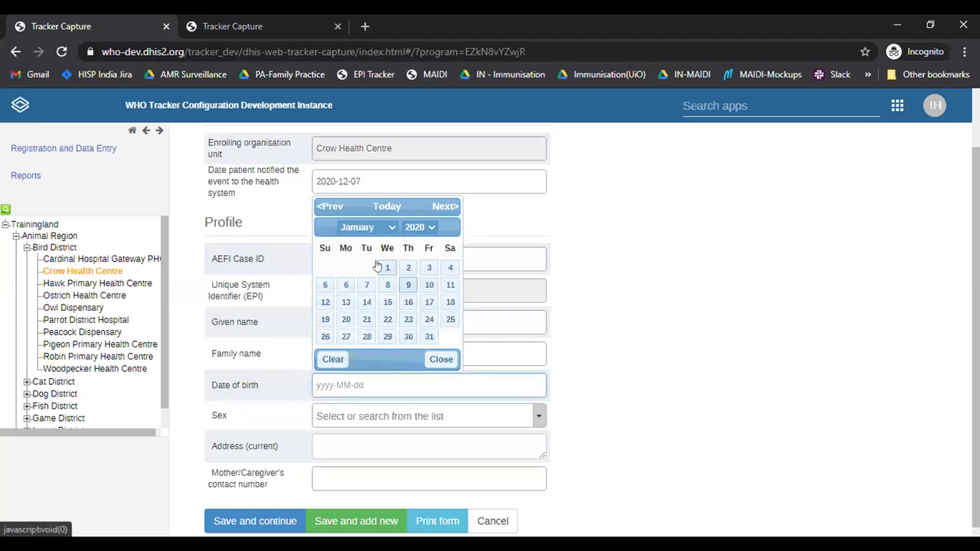
left_click(386, 267)
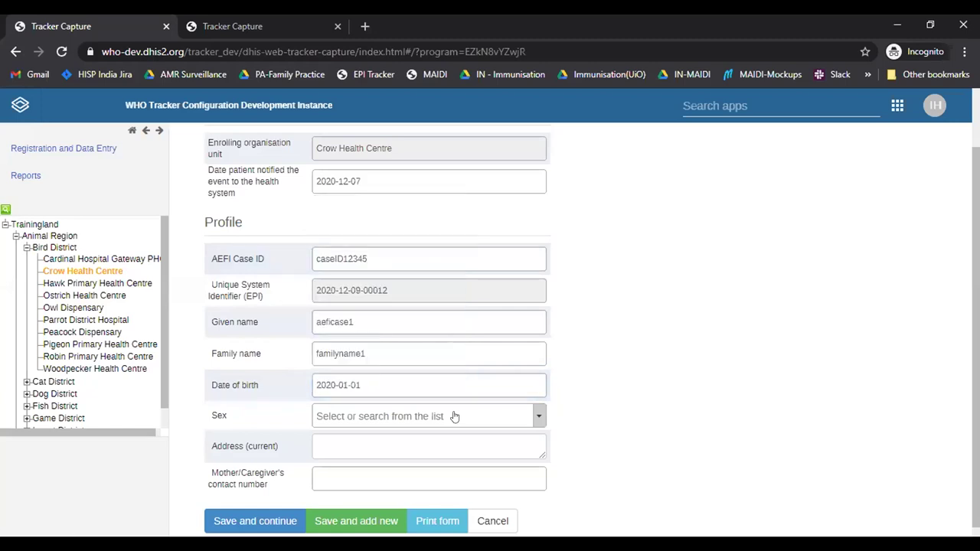
left_click(378, 415)
left_click(382, 477)
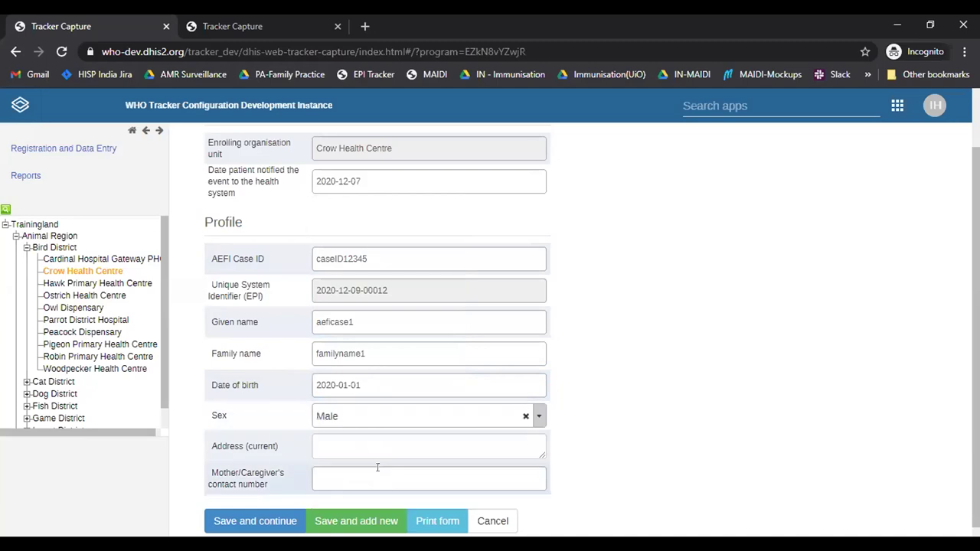
Step: Fill in the current address and caregiver's contact number, then save the registration
left_click(363, 445)
type("test ")
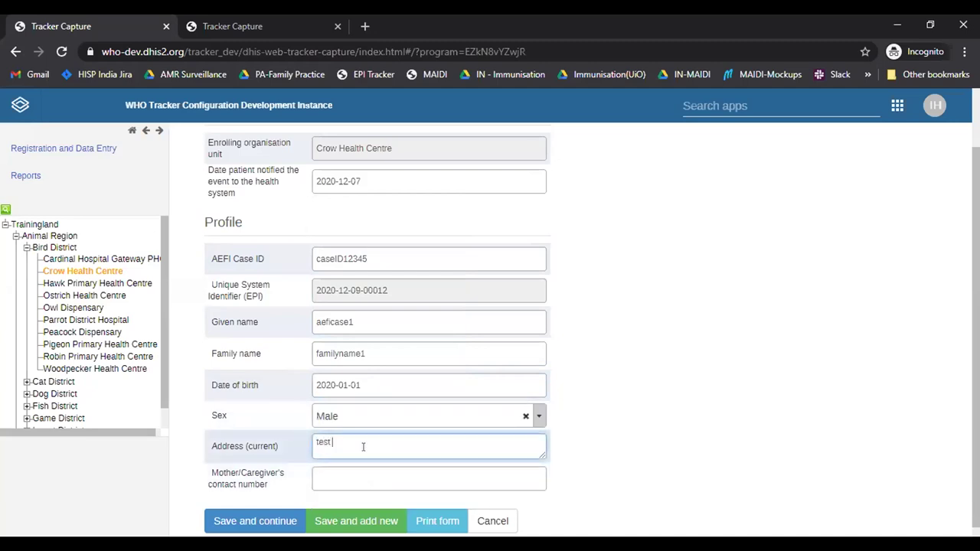
type("address")
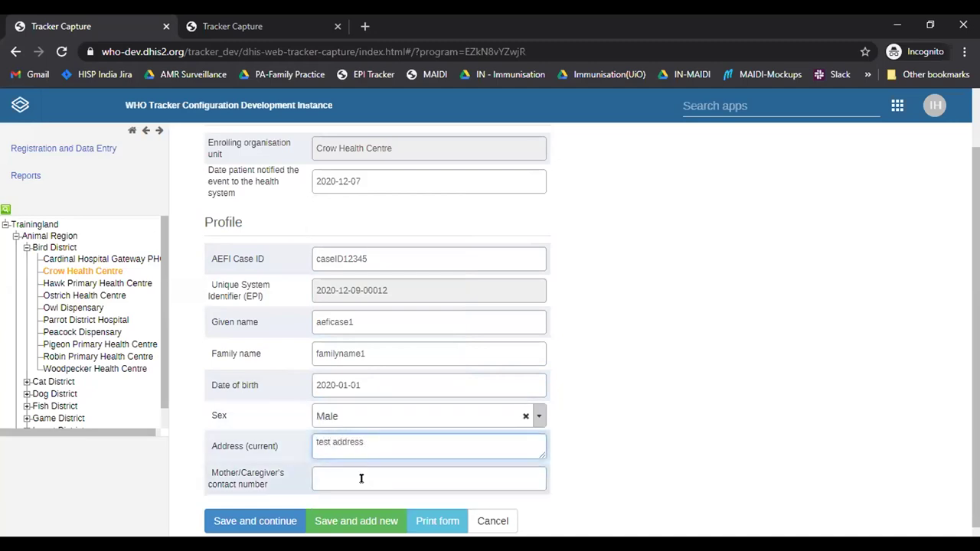
left_click(349, 480)
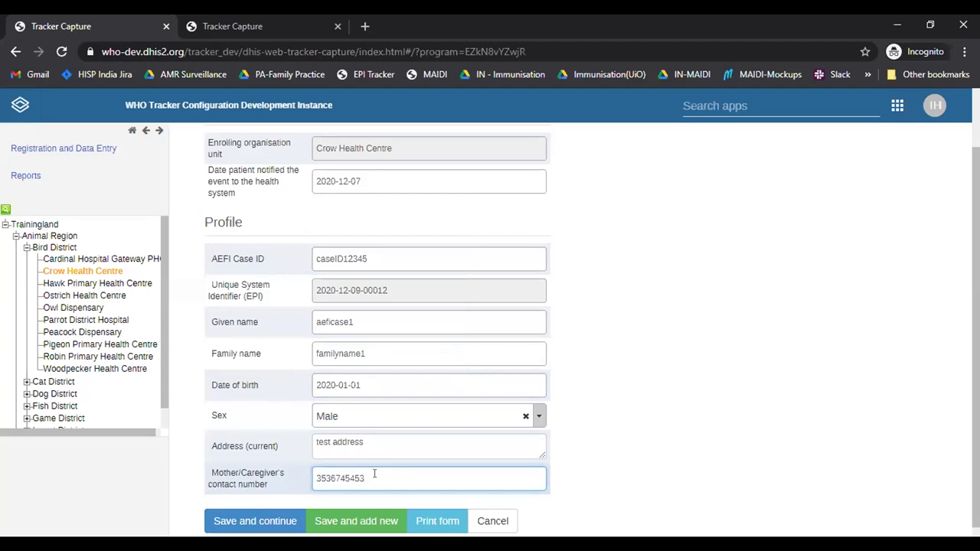
left_click(266, 520)
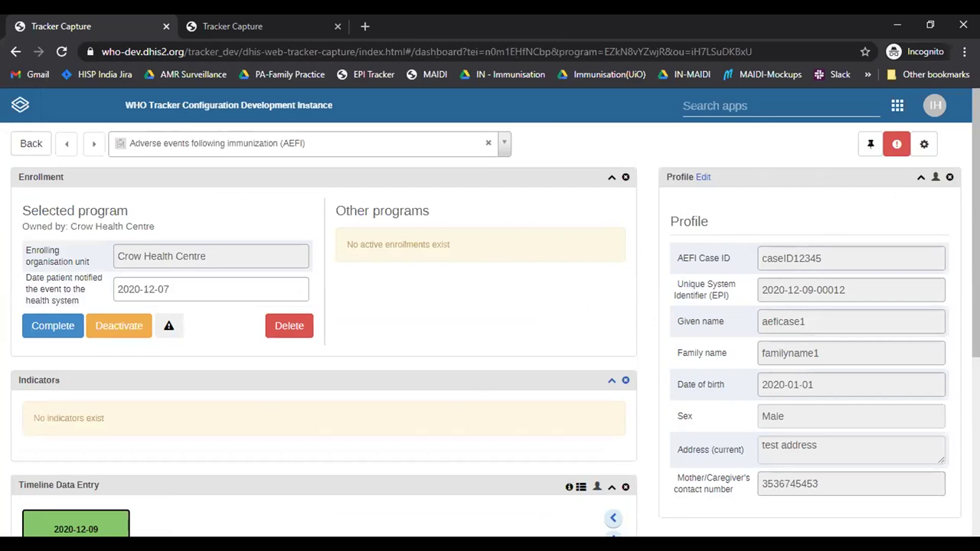
Step: Reload the case dashboard and set the report compilation date to 2020-12-08
scroll(490, 330, "down", 4)
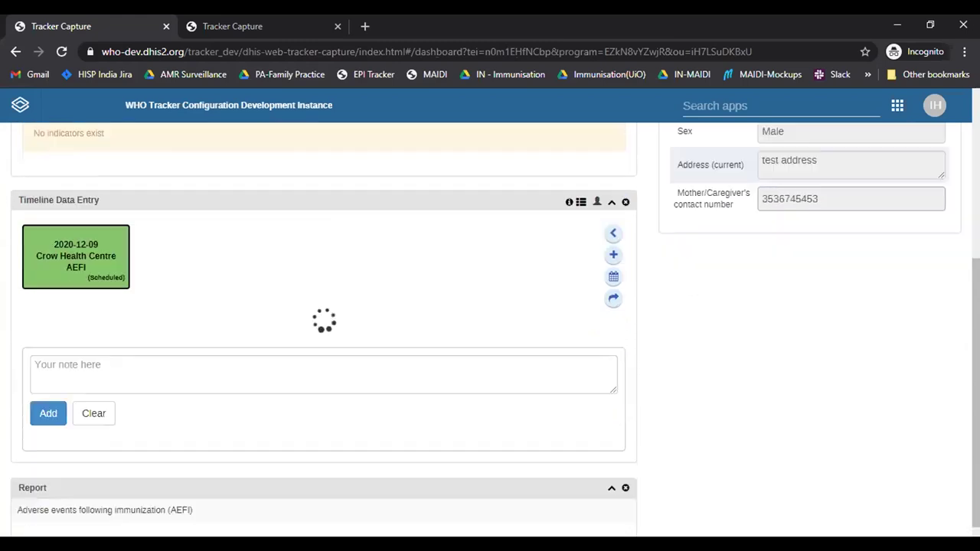
scroll(416, 208, "up", 1)
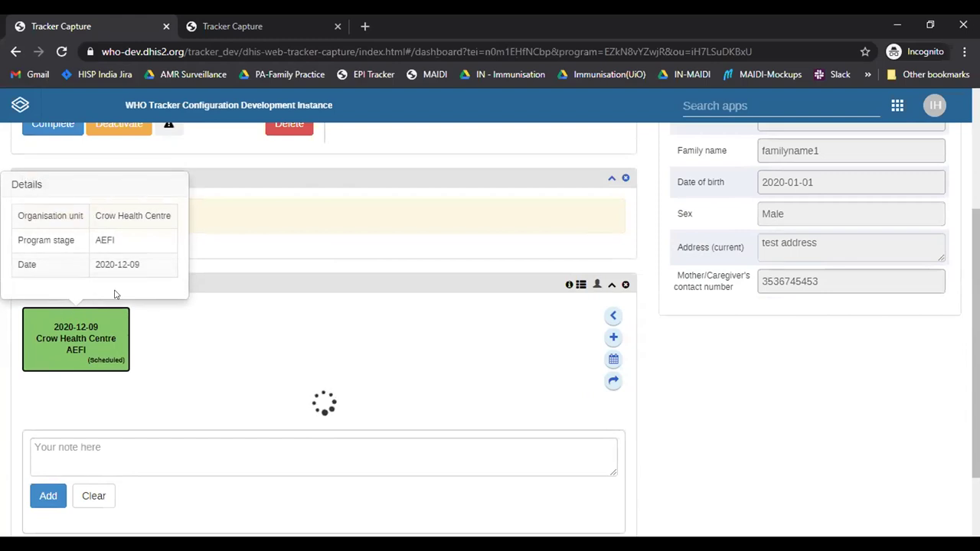
left_click(61, 52)
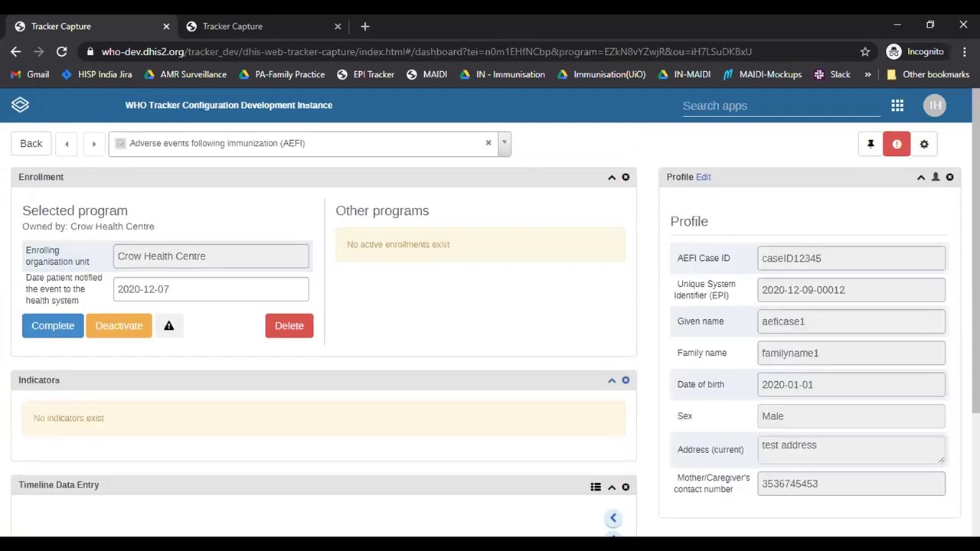
scroll(153, 307, "down", 4)
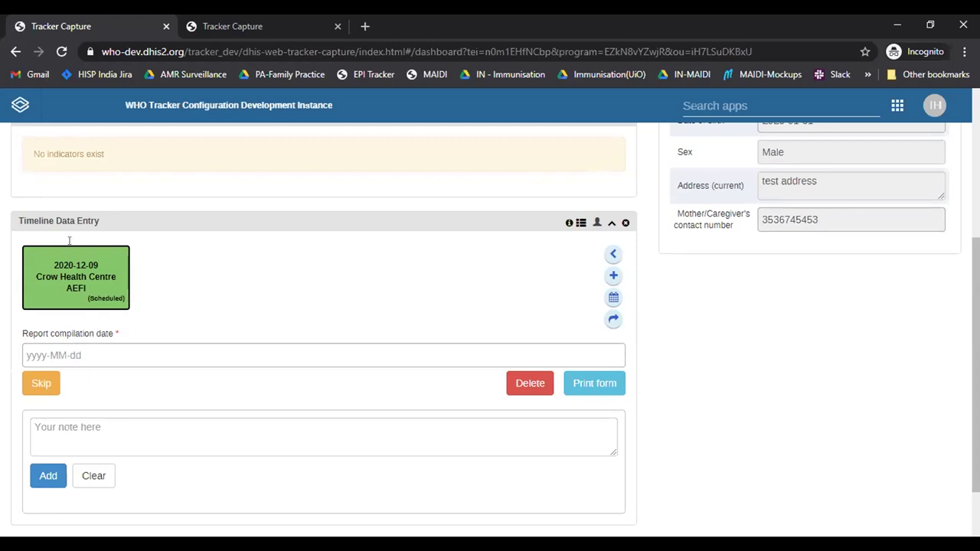
left_click(76, 355)
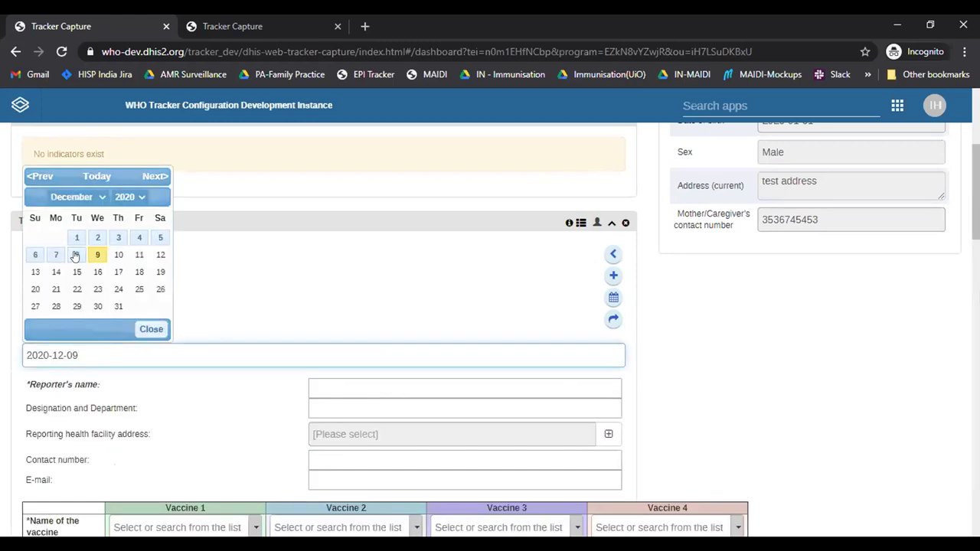
left_click(75, 256)
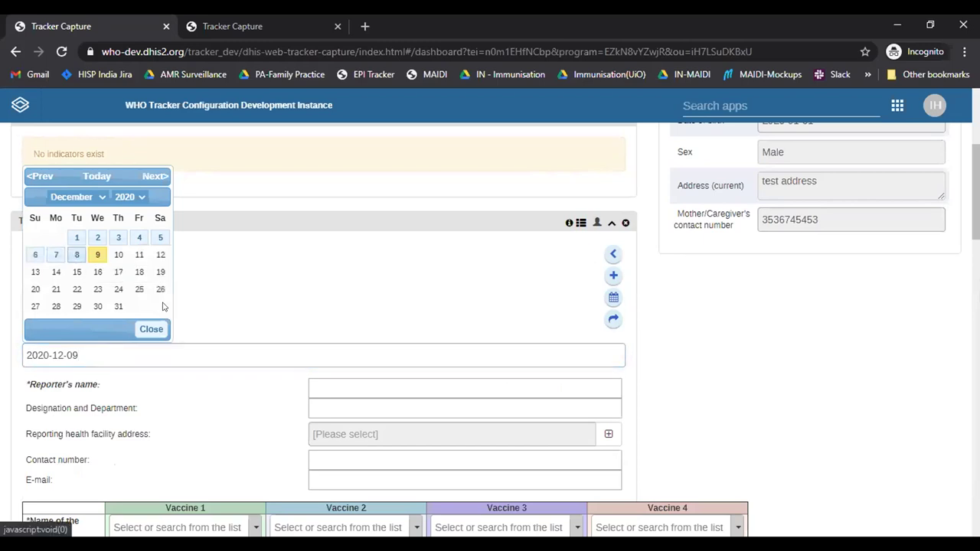
left_click(314, 300)
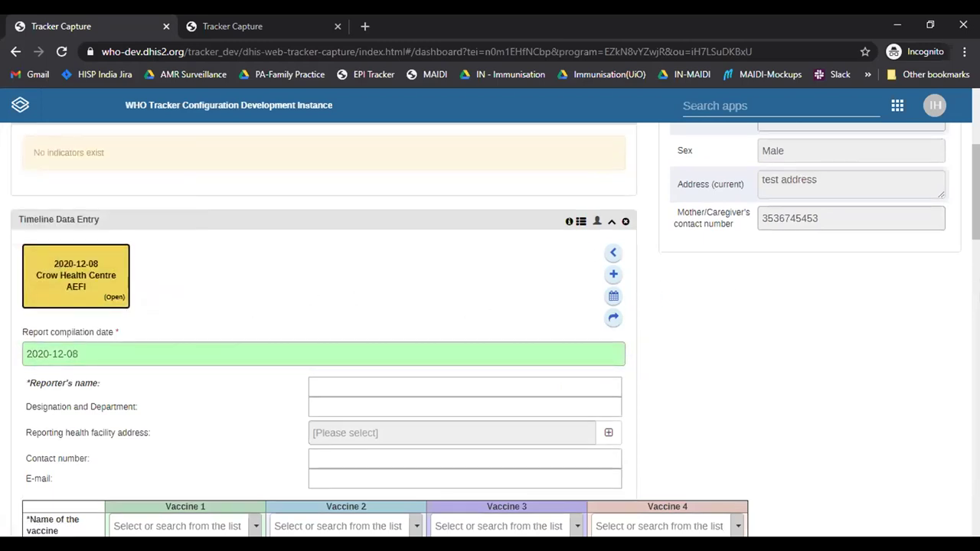
scroll(487, 330, "down", 1)
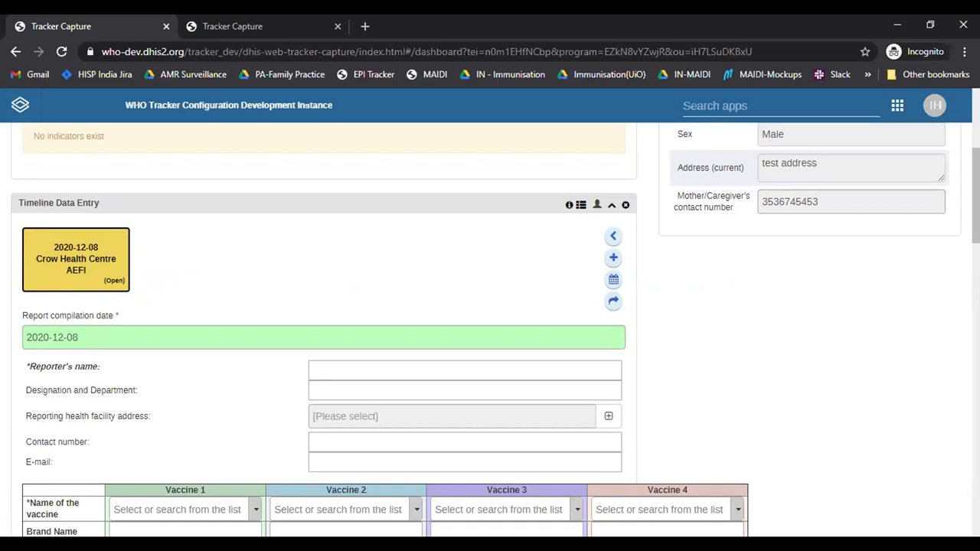
scroll(383, 329, "down", 3)
scroll(131, 148, "down", 1)
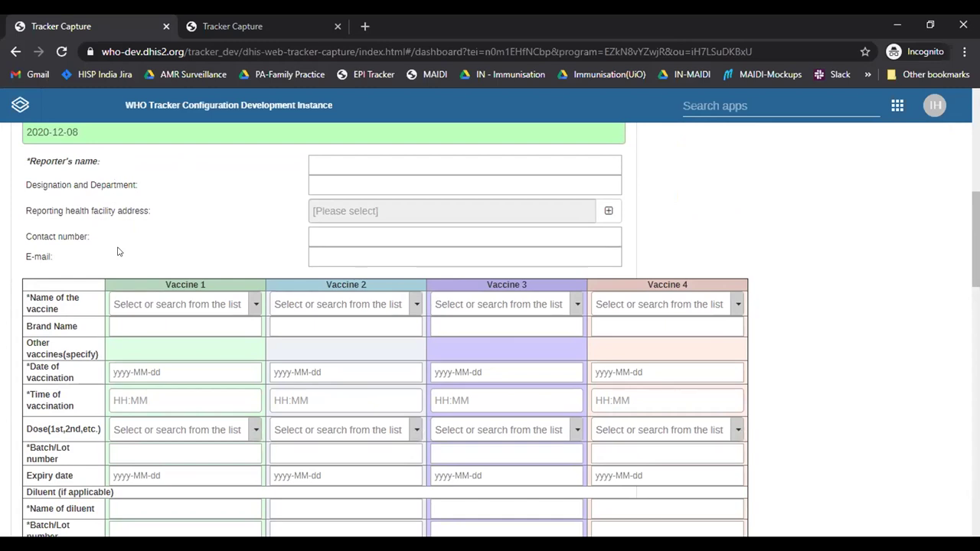
scroll(383, 329, "down", 5)
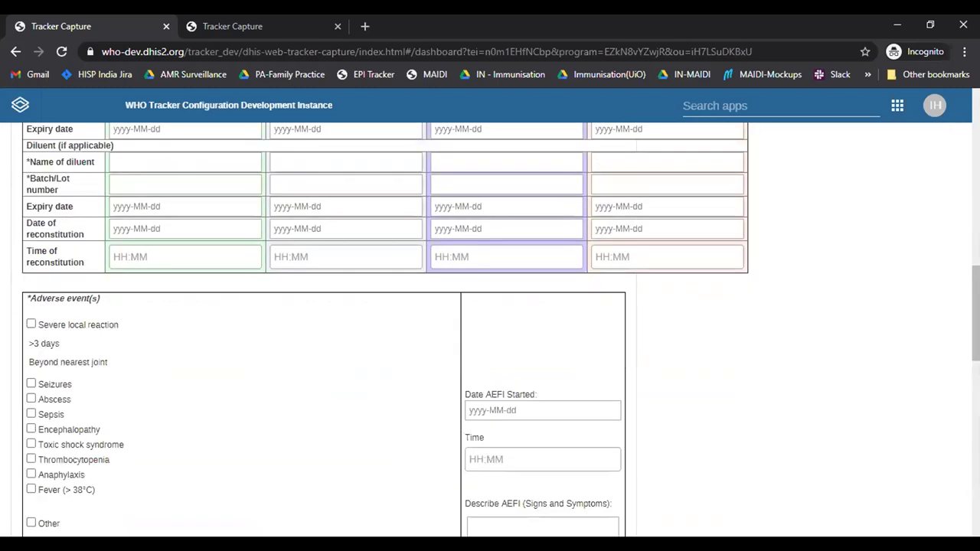
scroll(383, 329, "down", 1)
scroll(383, 329, "down", 1)
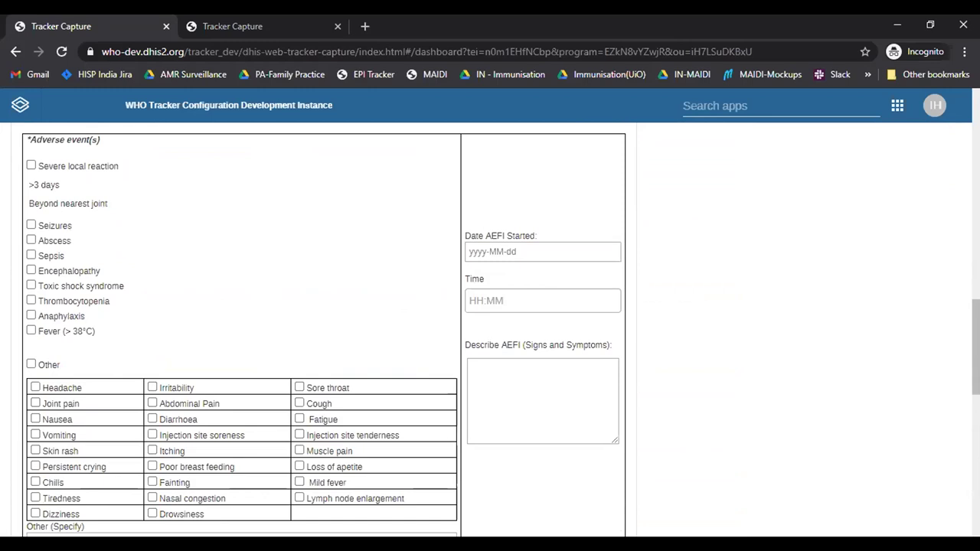
scroll(383, 329, "down", 2)
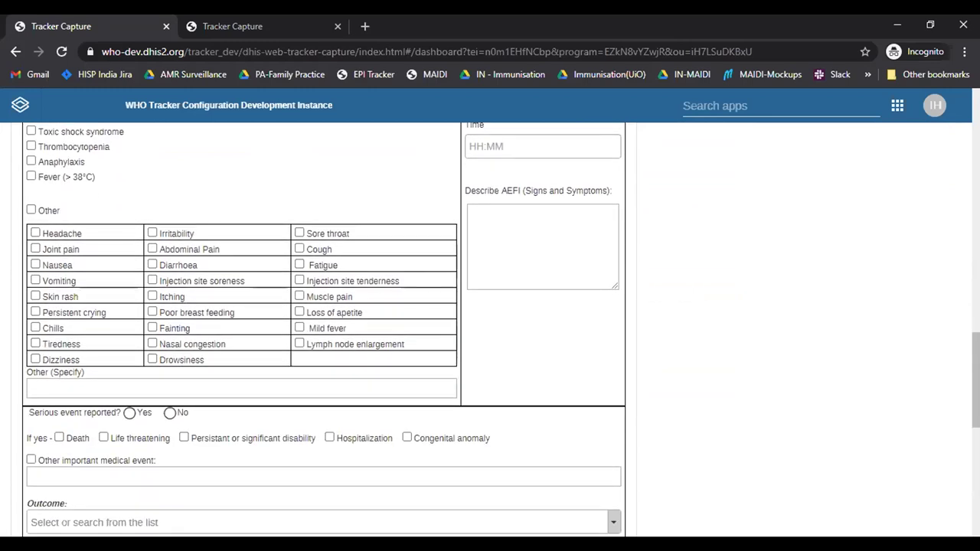
scroll(383, 329, "down", 2)
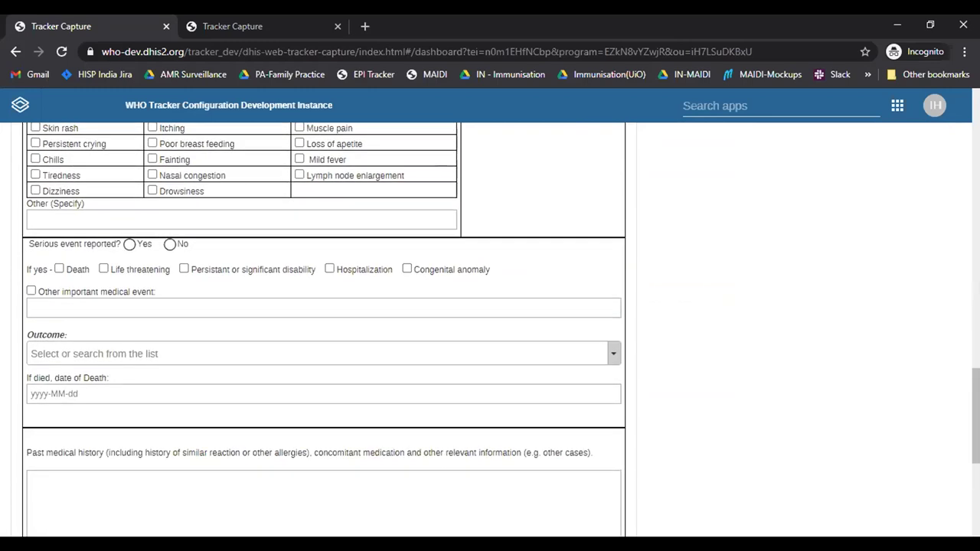
Step: Return to the reporter fields and zoom the page to 125%
scroll(960, 283, "up", 5)
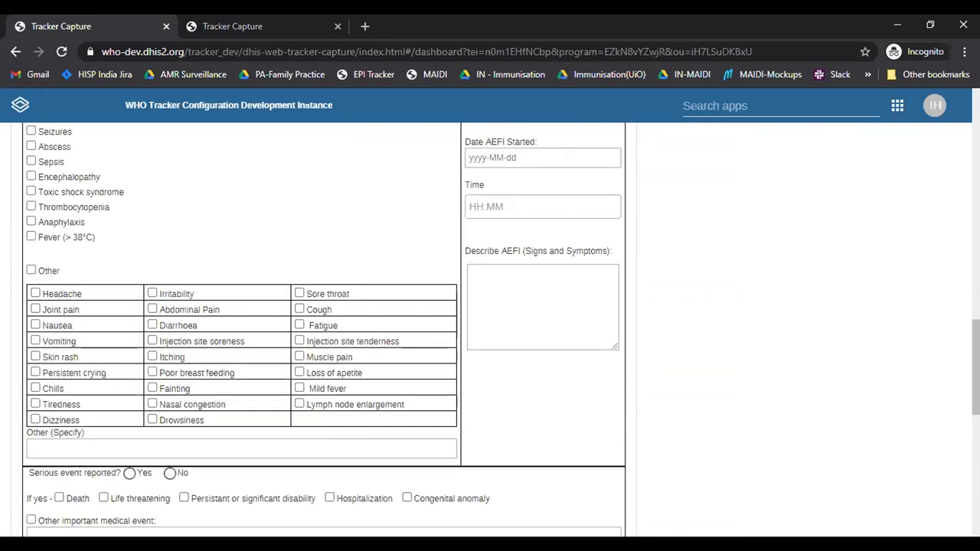
scroll(958, 265, "up", 2)
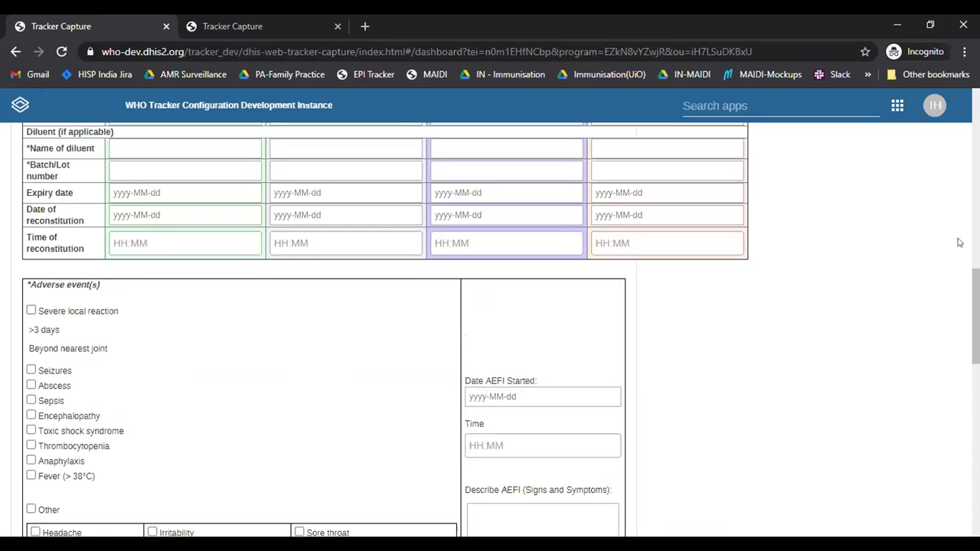
scroll(956, 230, "up", 3)
scroll(957, 222, "up", 3)
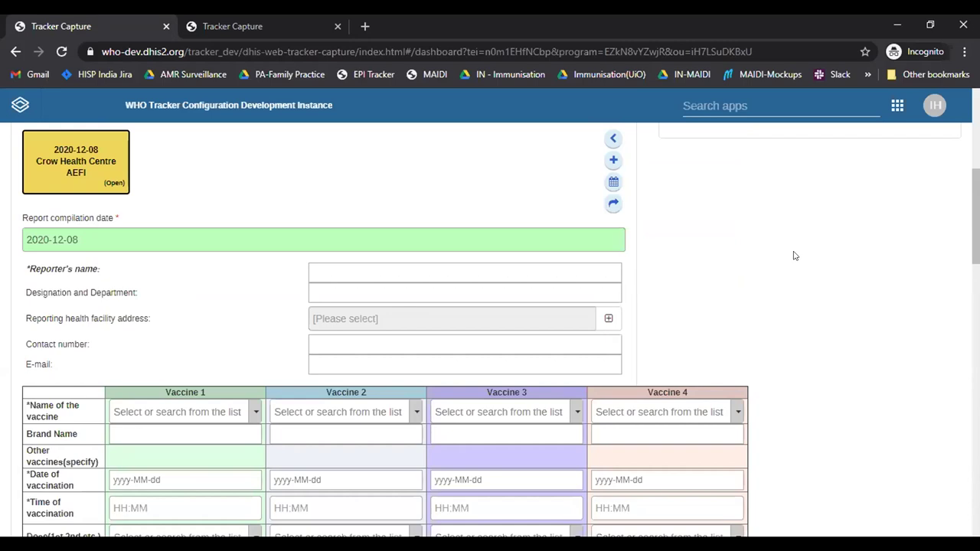
key("ctrl+plus")
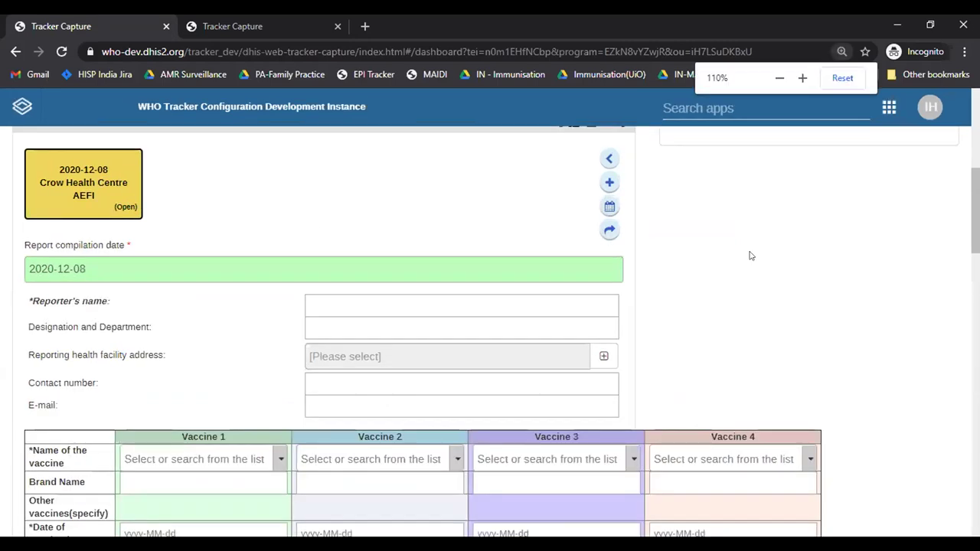
key("ctrl+plus")
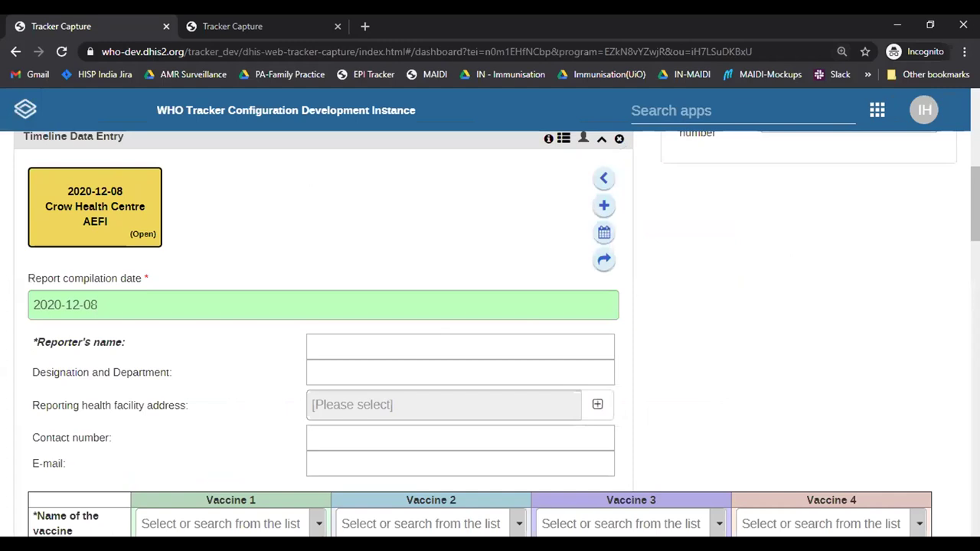
scroll(128, 388, "down", 1)
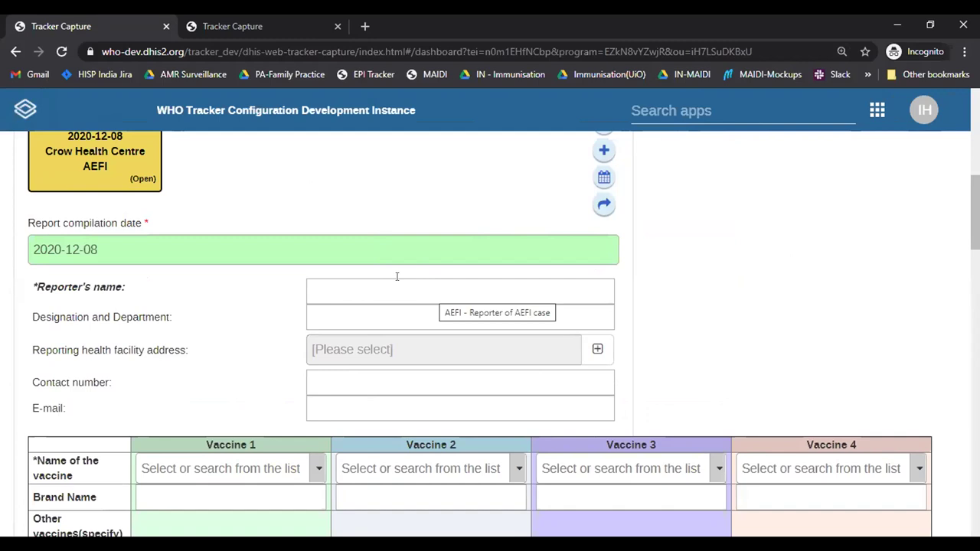
Step: Enter the reporter's name and 'IMM head' as designation and department
left_click(365, 283)
type("t")
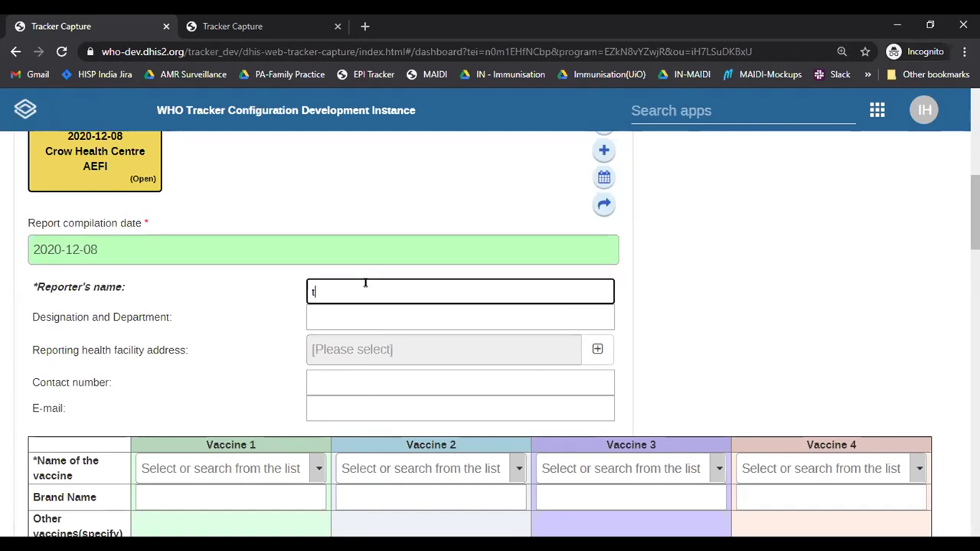
type("est report")
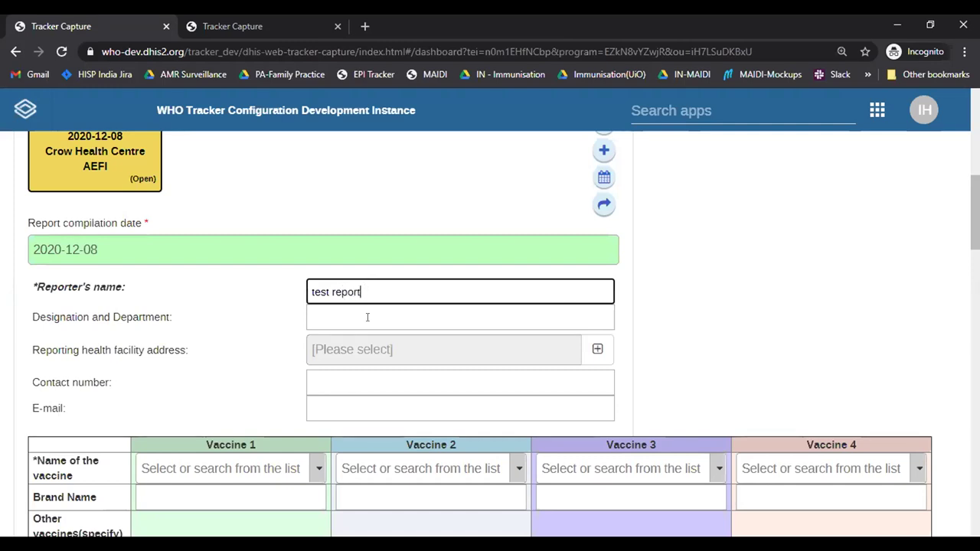
type("er")
left_click(368, 317)
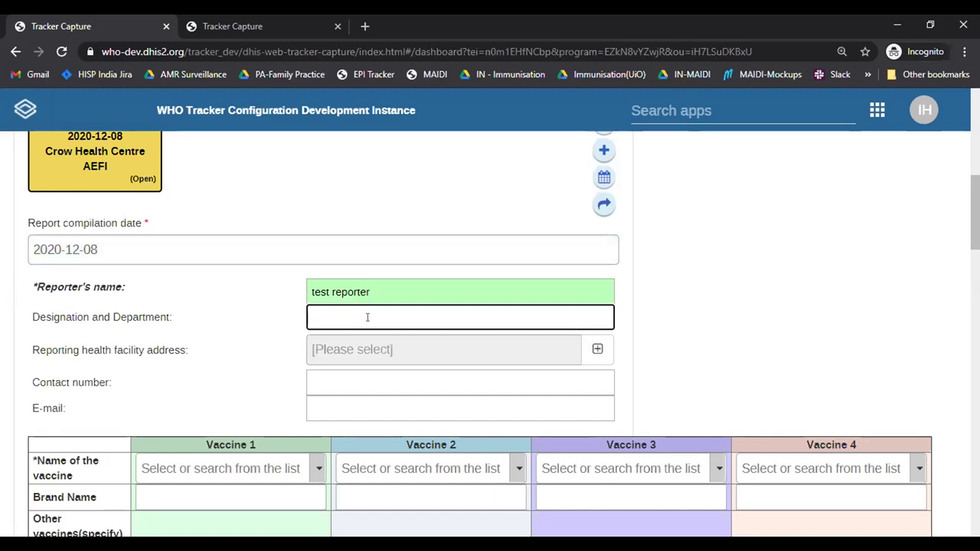
type("IMM head")
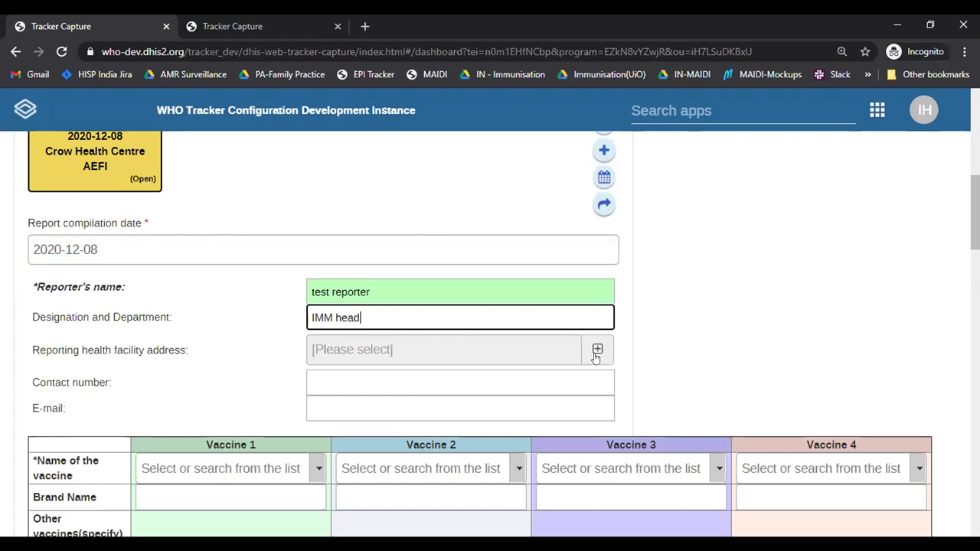
Step: Set the reporting health facility address to Crow Health Centre in Bird District, Animal Region
left_click(593, 352)
left_click(594, 352)
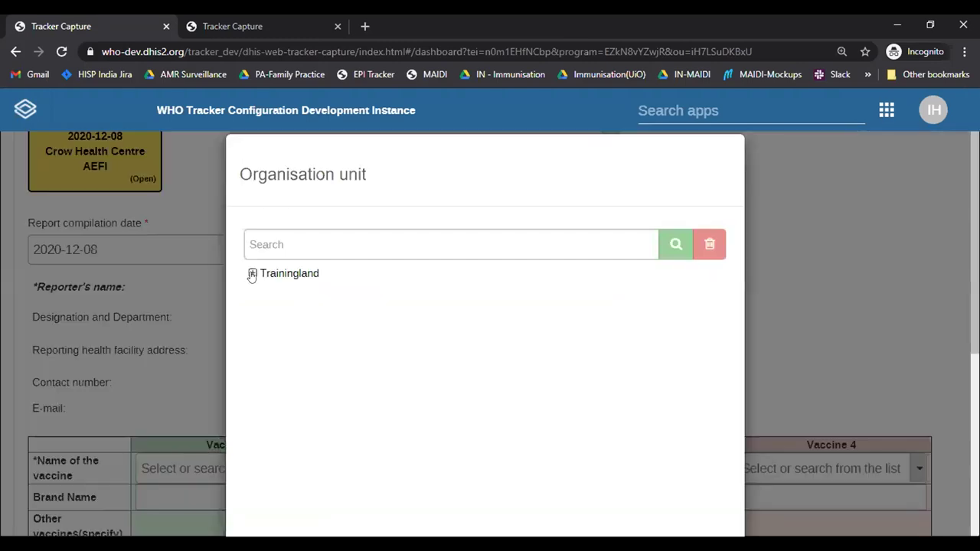
left_click(252, 274)
left_click(265, 291)
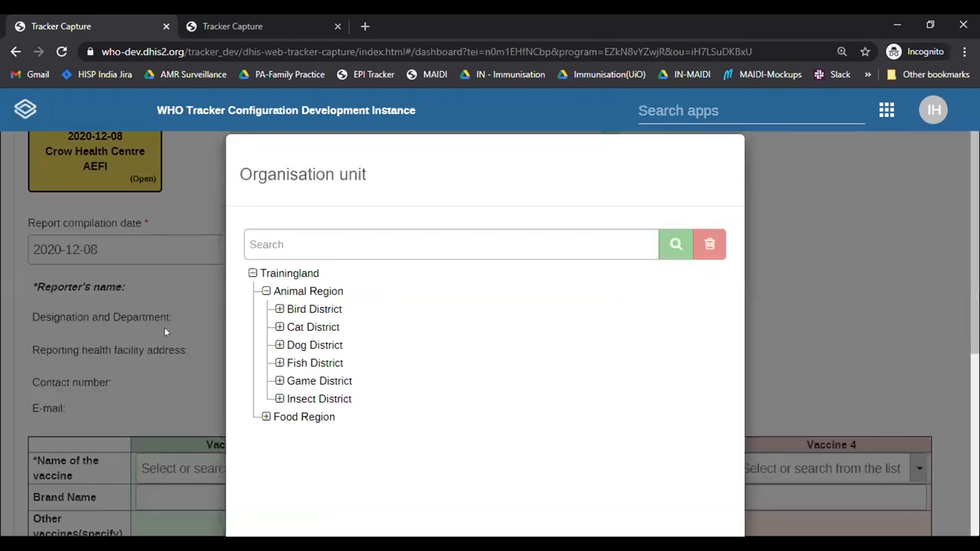
left_click(280, 310)
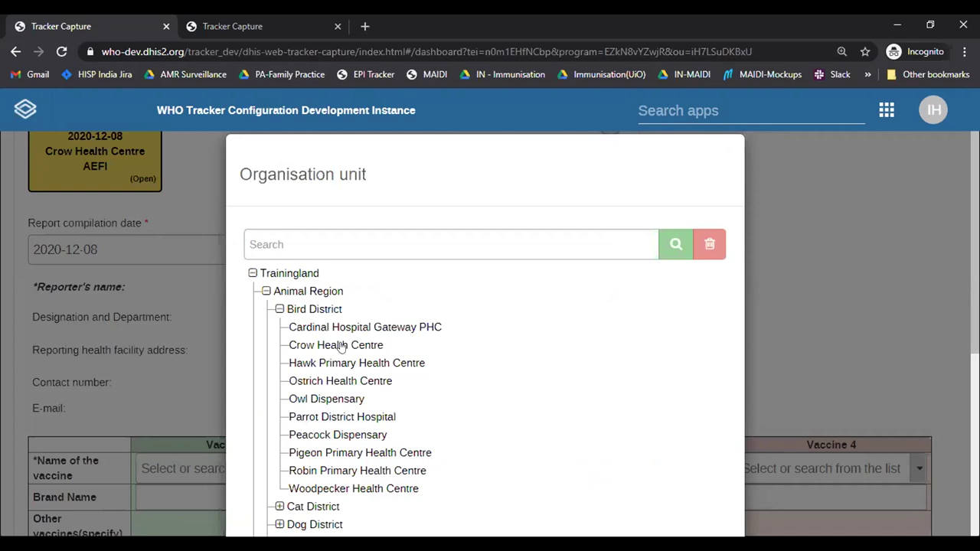
left_click(341, 347)
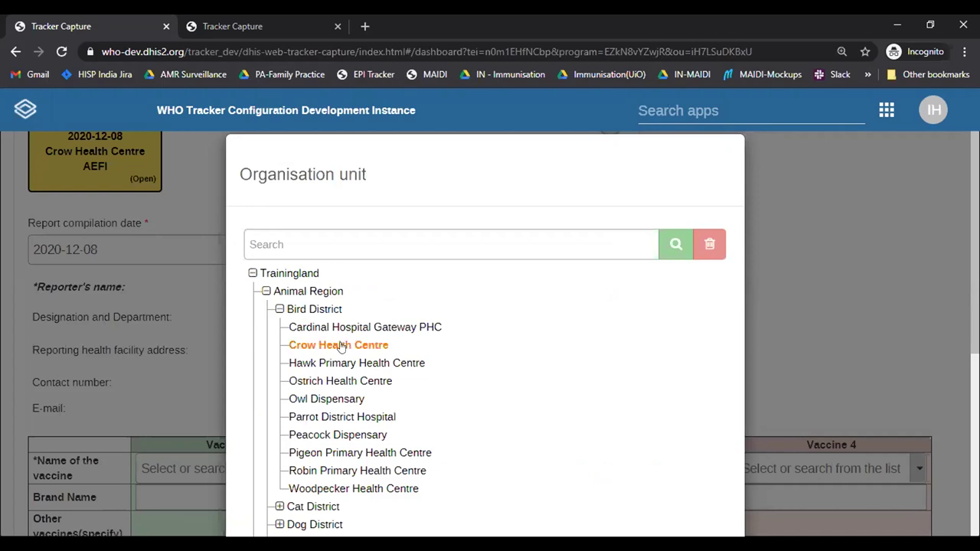
scroll(484, 337, "down", 1)
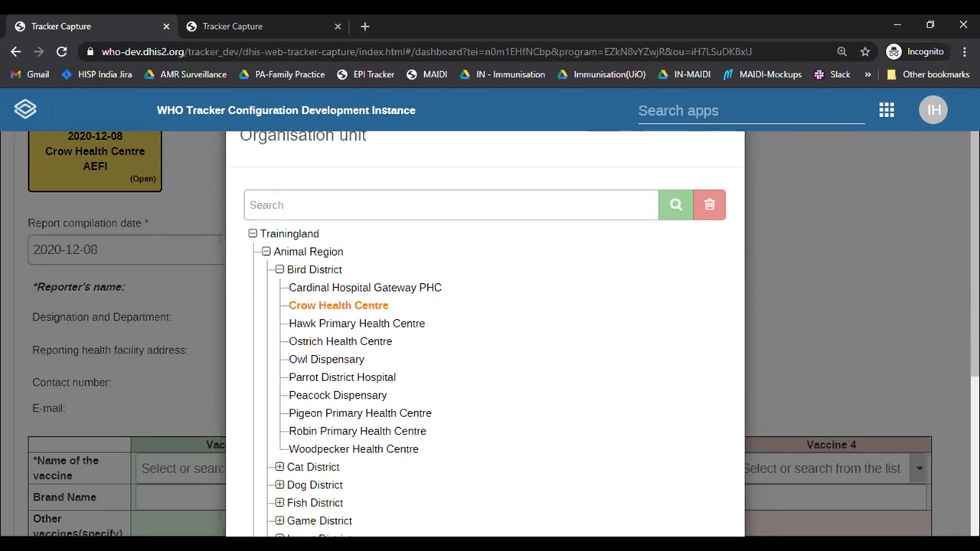
scroll(612, 462, "down", 5)
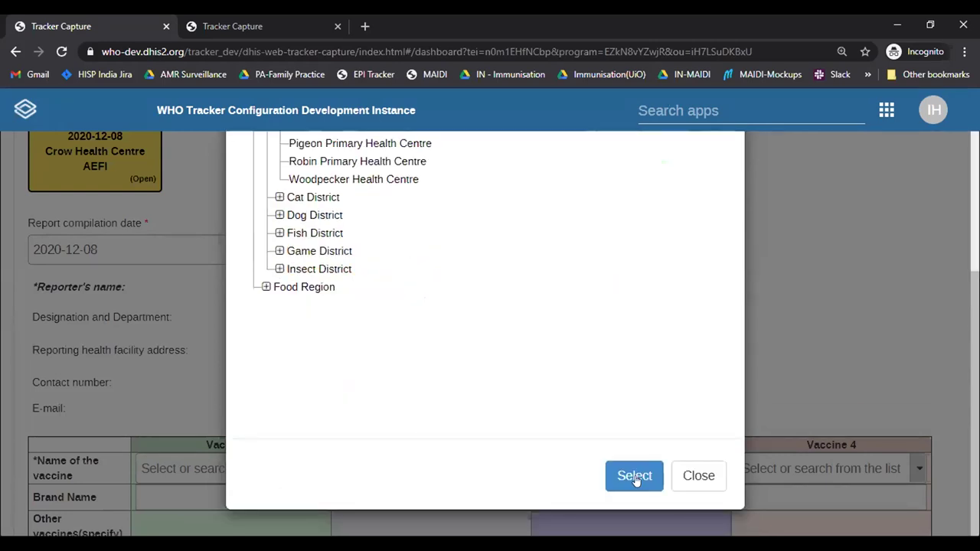
left_click(635, 477)
left_click(338, 379)
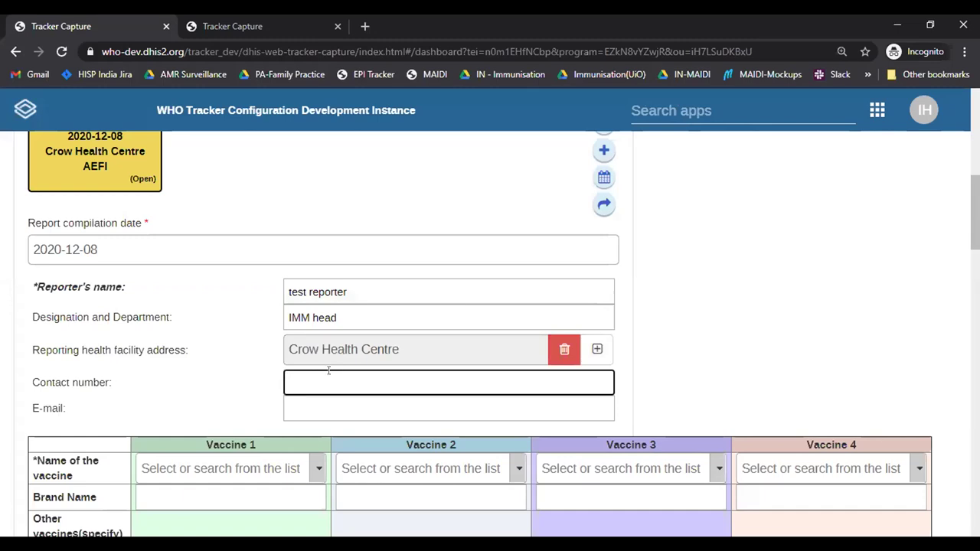
Step: Enter the reporter's contact number and scroll down to the vaccine table
type("537354674")
left_click(303, 393)
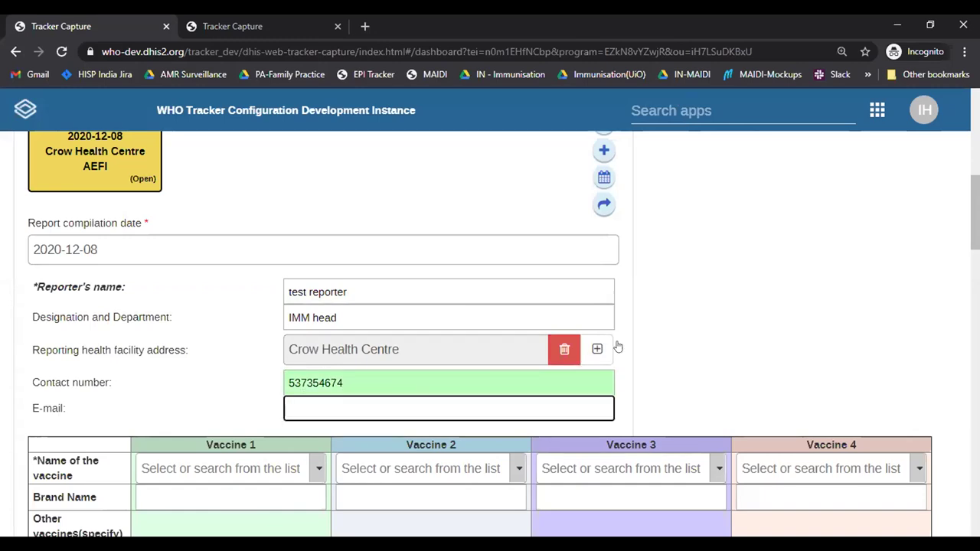
scroll(490, 337, "down", 2)
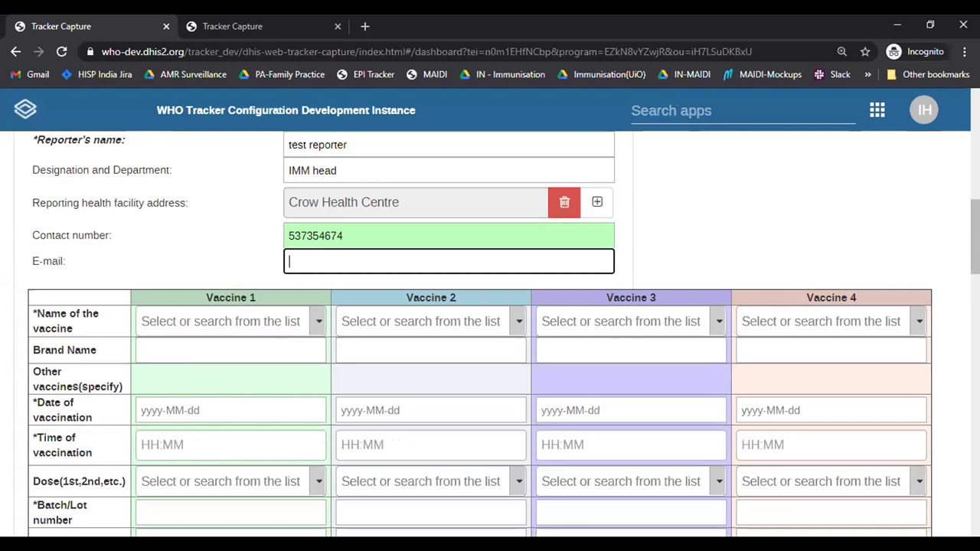
scroll(687, 250, "down", 1)
scroll(464, 207, "down", 2)
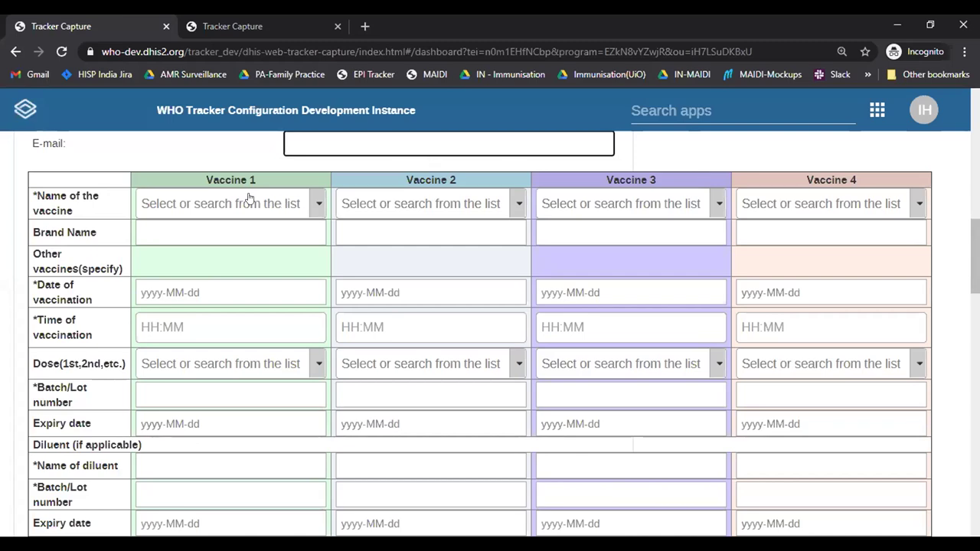
Step: Select Diphtheria-Tetanus (acellular) as the Vaccine 1 vaccine
left_click(316, 205)
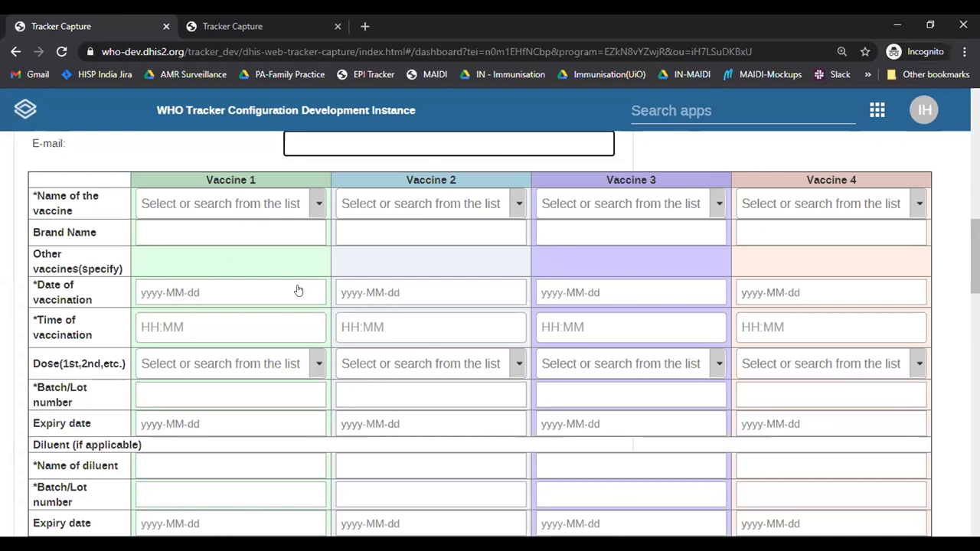
left_click_drag(318, 285, 313, 452)
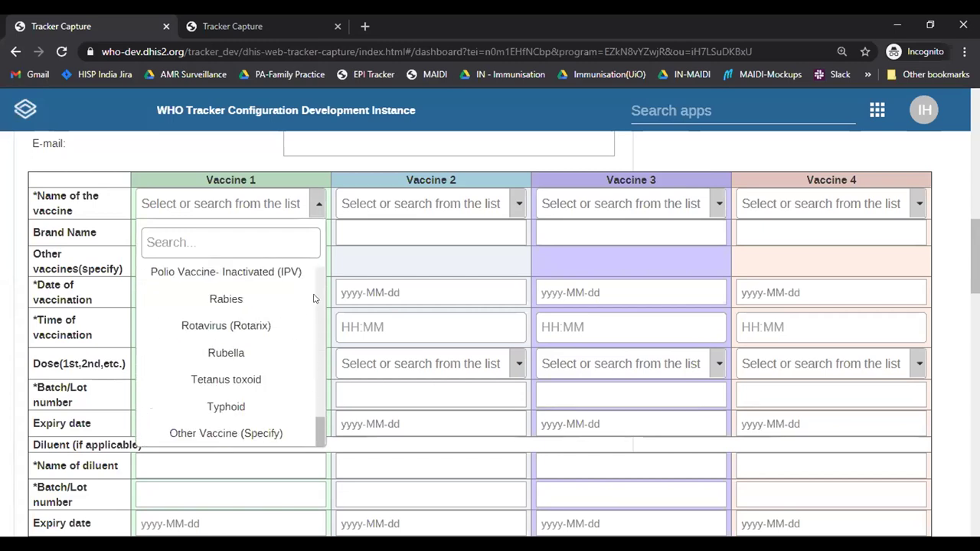
left_click(217, 249)
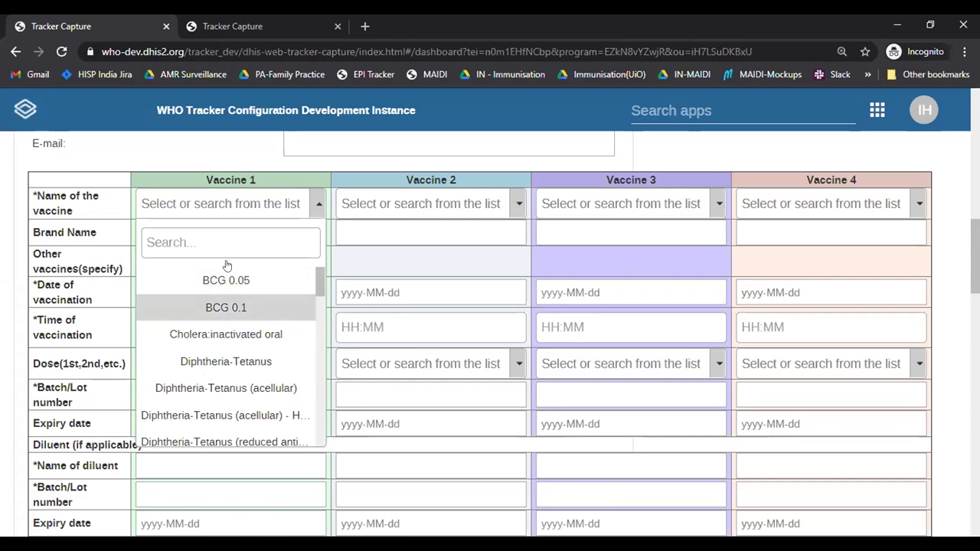
left_click(281, 381)
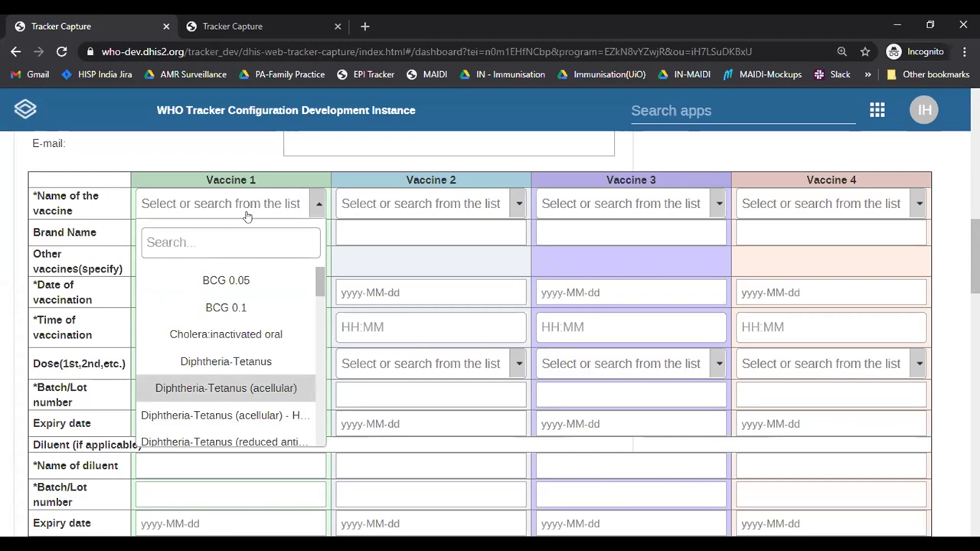
left_click(222, 226)
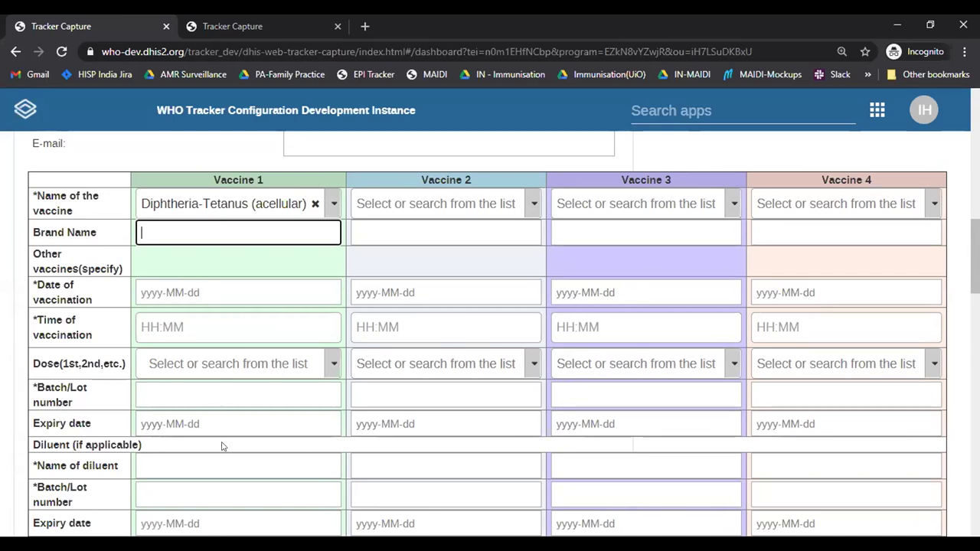
Step: Record Vaccine 1 as given on 2020-12-04 at 10:00, dose 1
left_click(218, 294)
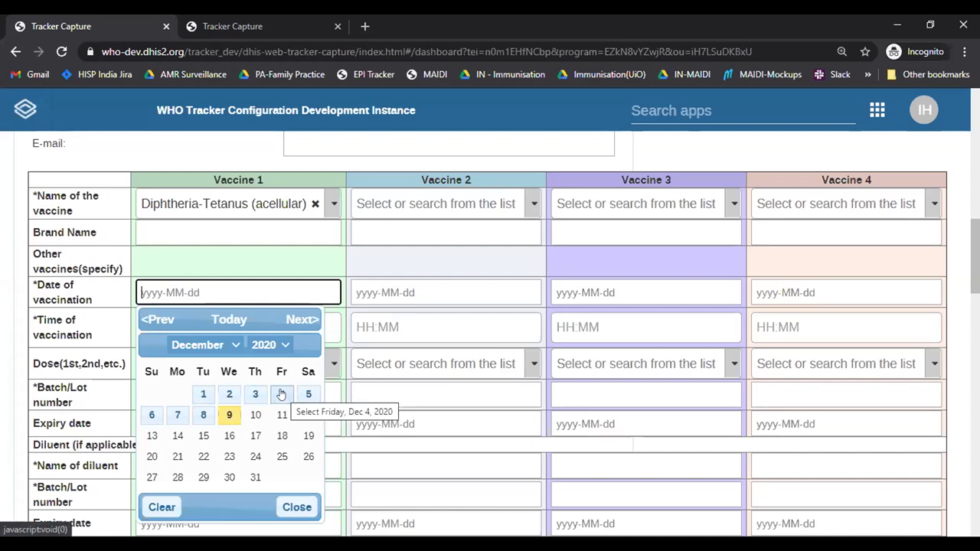
left_click(281, 394)
left_click(202, 322)
type("20-1")
key("BackSpace")
key("BackSpace")
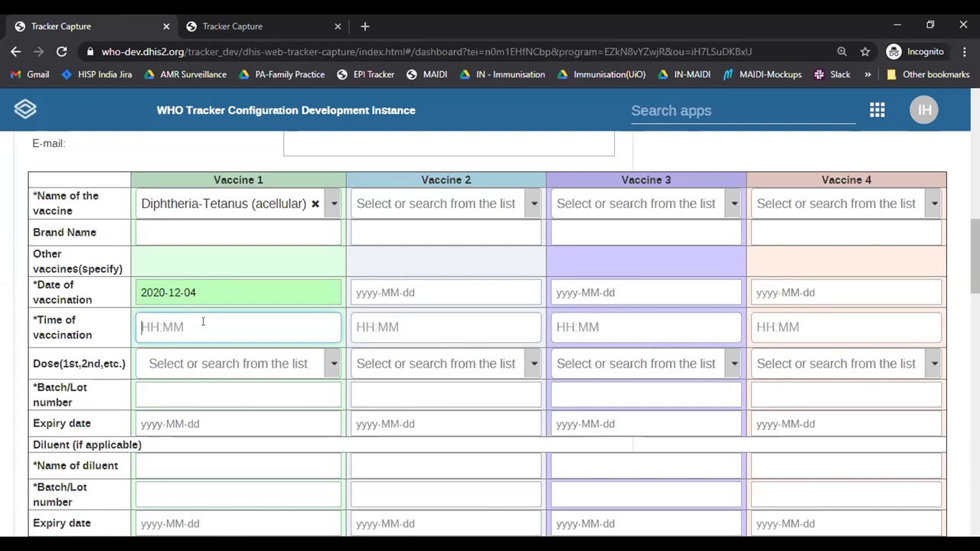
type("10:00")
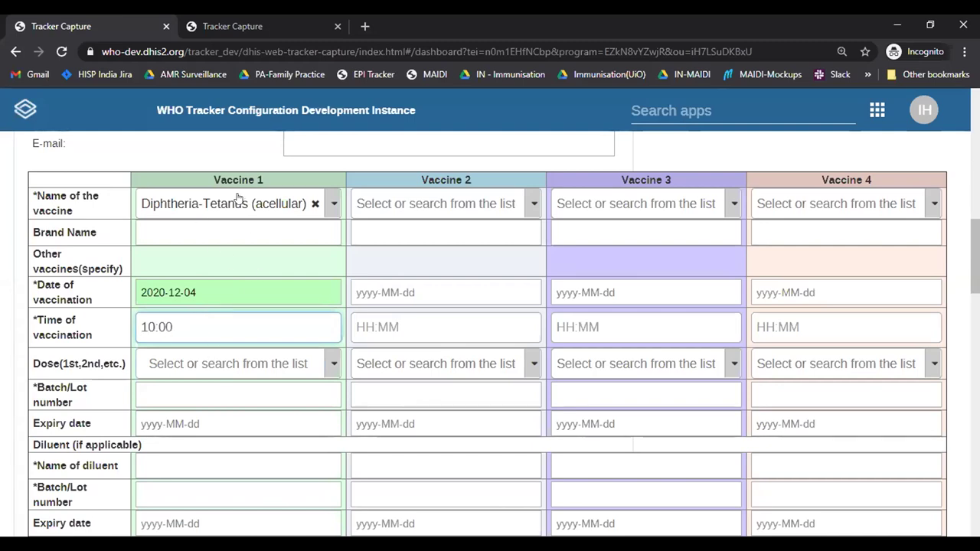
left_click(295, 363)
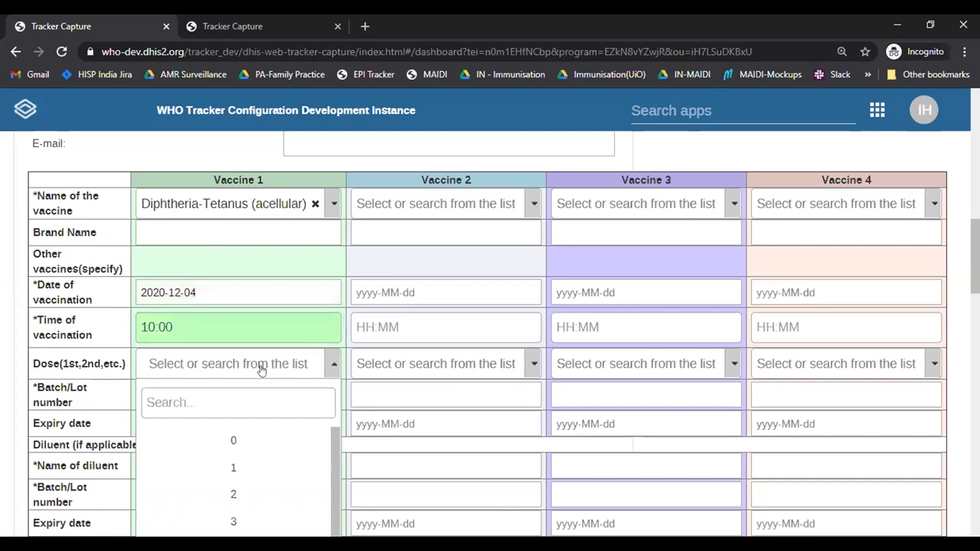
left_click(261, 473)
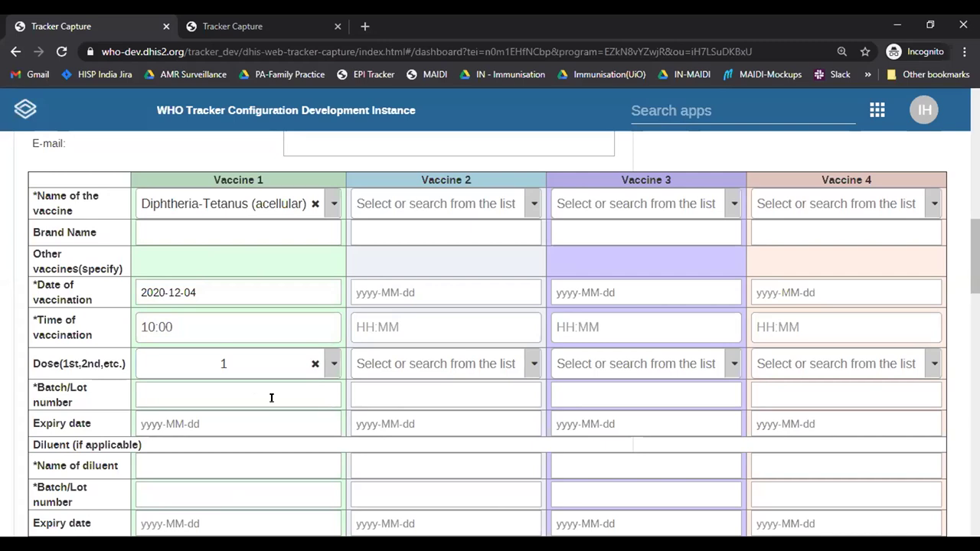
Step: Enter batchvaccine1 as the Vaccine 1 batch/lot number
scroll(271, 398, "down", 1)
scroll(487, 334, "down", 1)
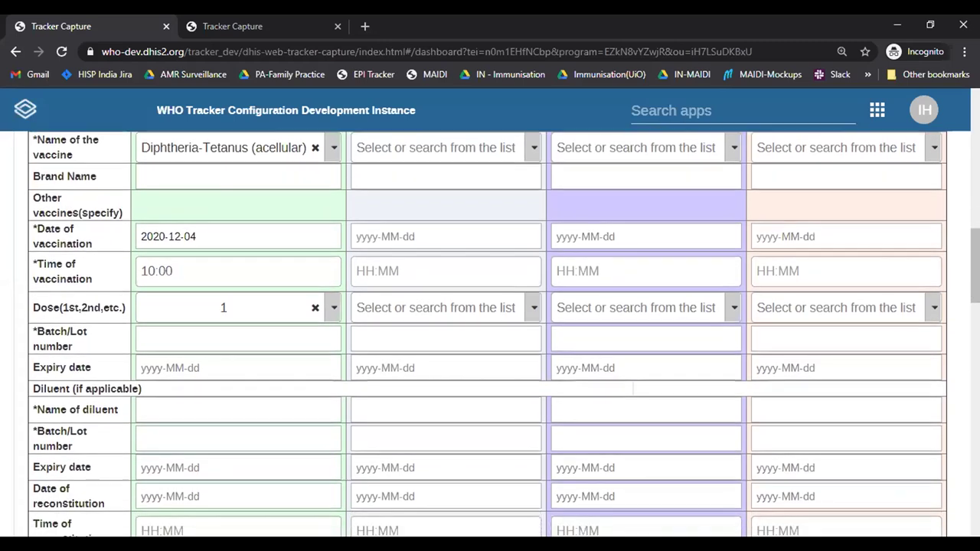
scroll(368, 196, "down", 1)
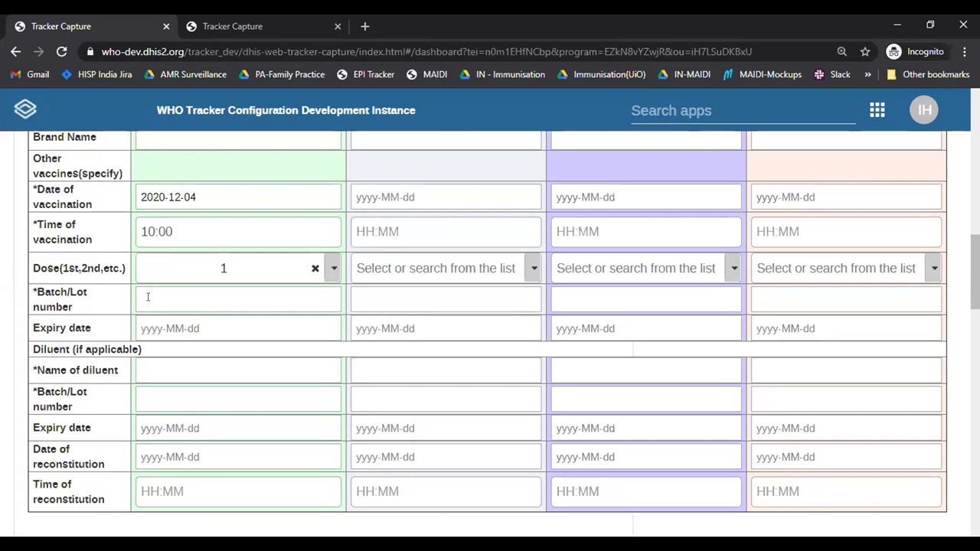
left_click(167, 297)
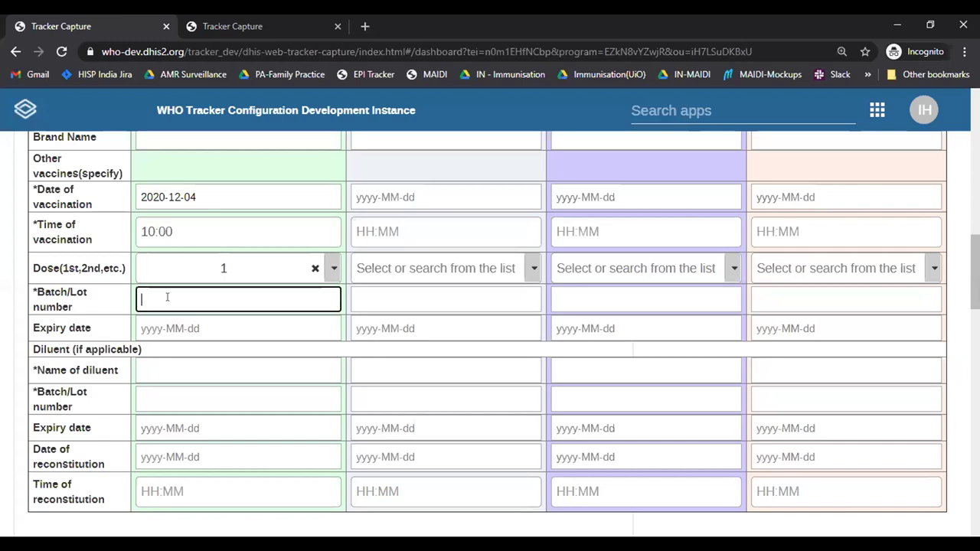
type("batchvaccine1")
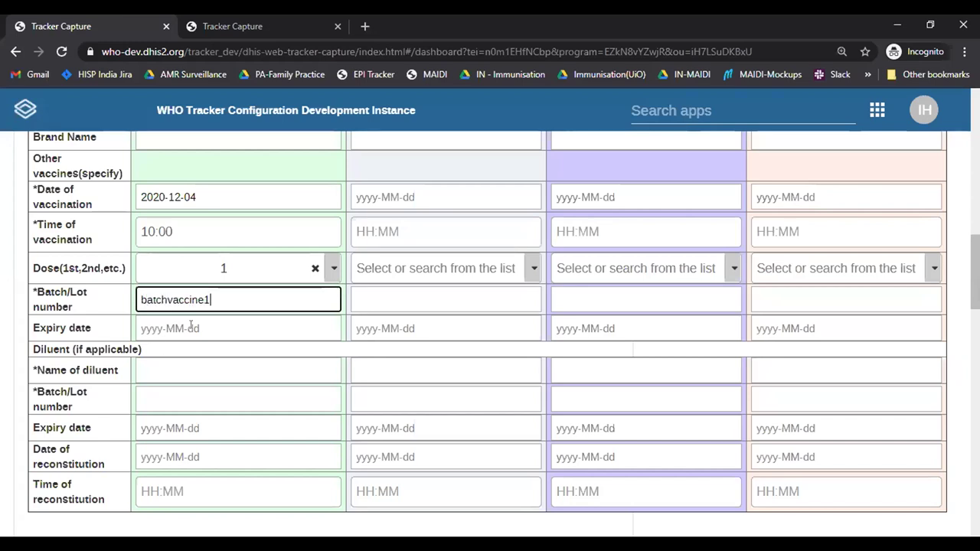
Step: Set the Vaccine 1 expiry date to 2021-12-31
left_click(190, 327)
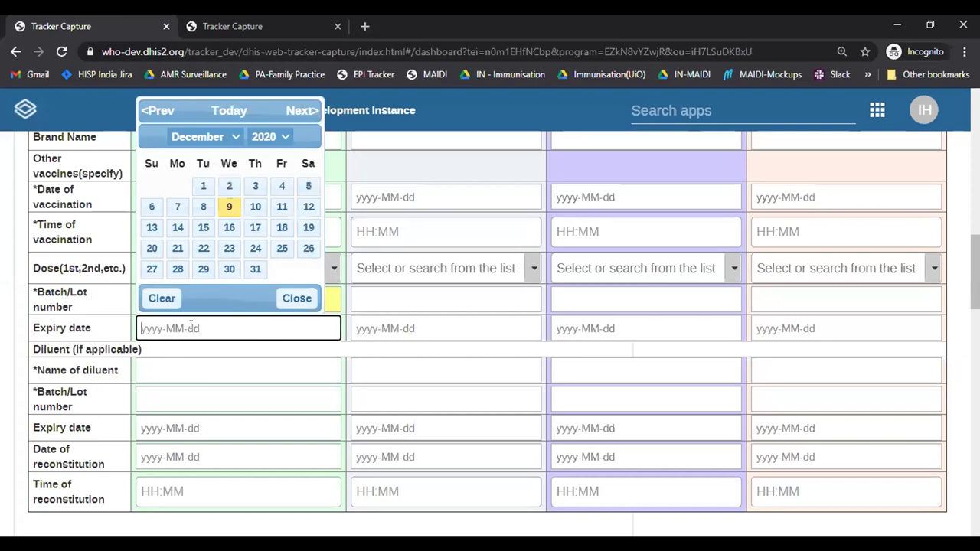
left_click(268, 142)
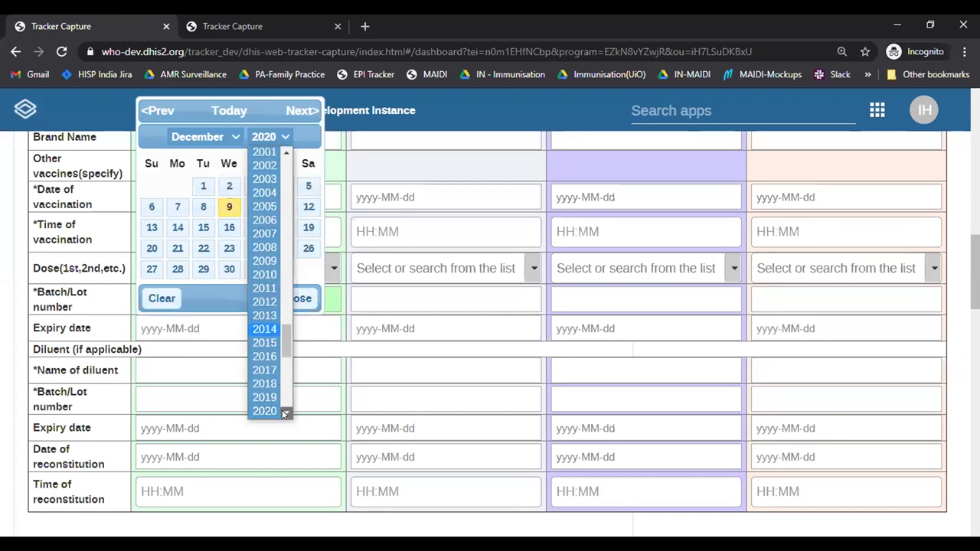
scroll(283, 409, "down", 1)
left_click(267, 368)
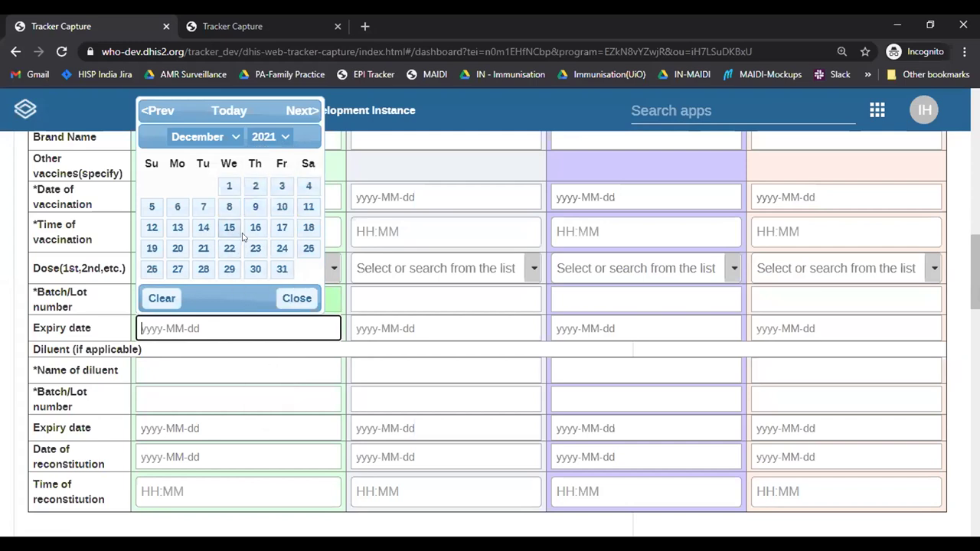
left_click(282, 268)
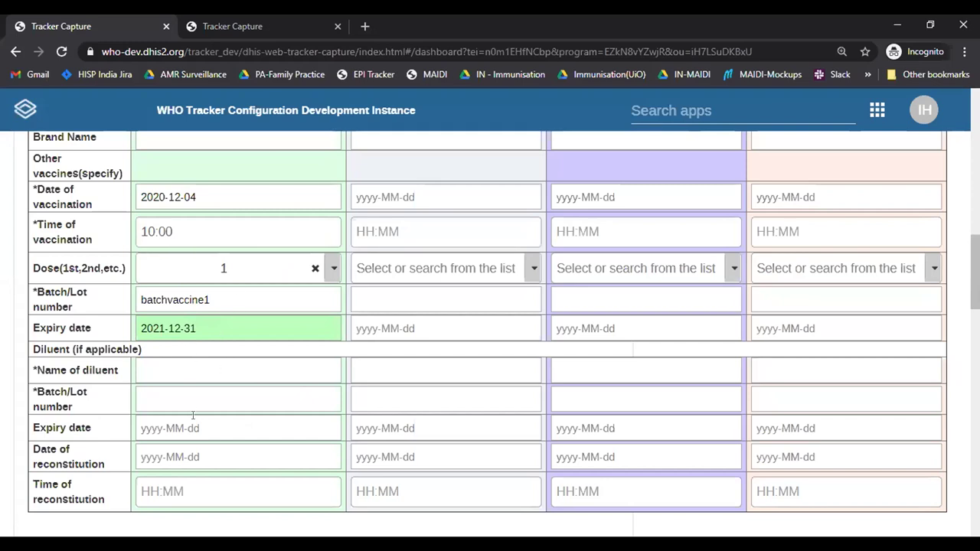
Step: Record the diluent as test diluent, batch batchdil, expiring 2020-12-31
left_click(202, 367)
type("test diluent")
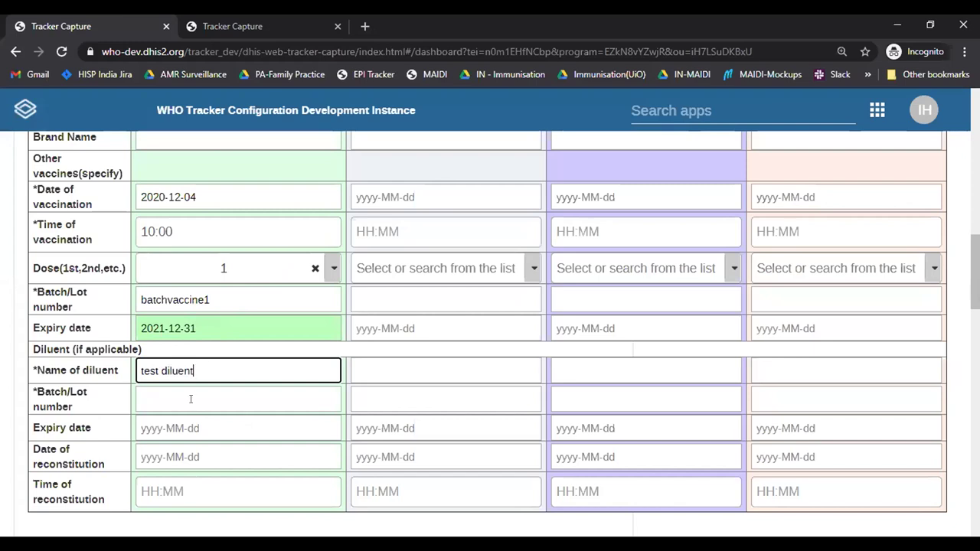
left_click(191, 399)
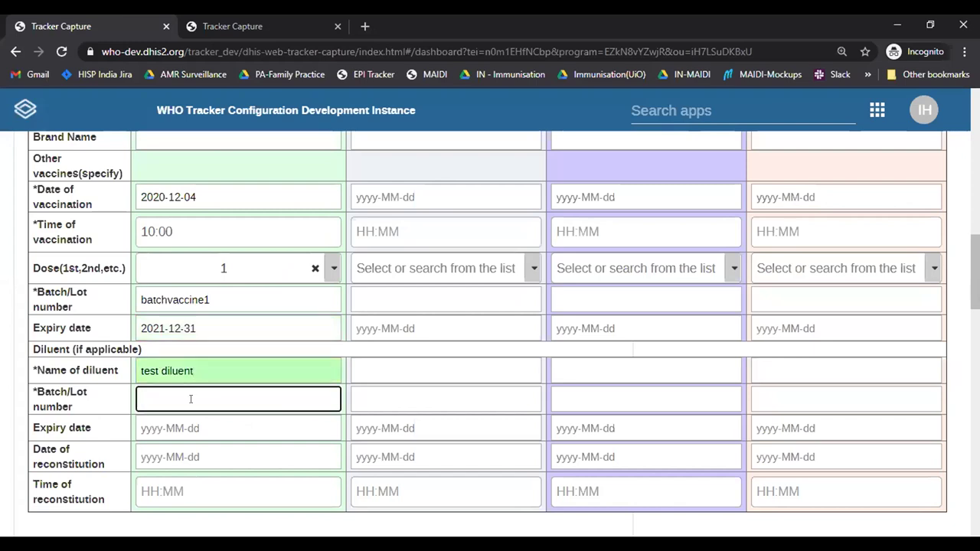
type("batchdil")
left_click(191, 423)
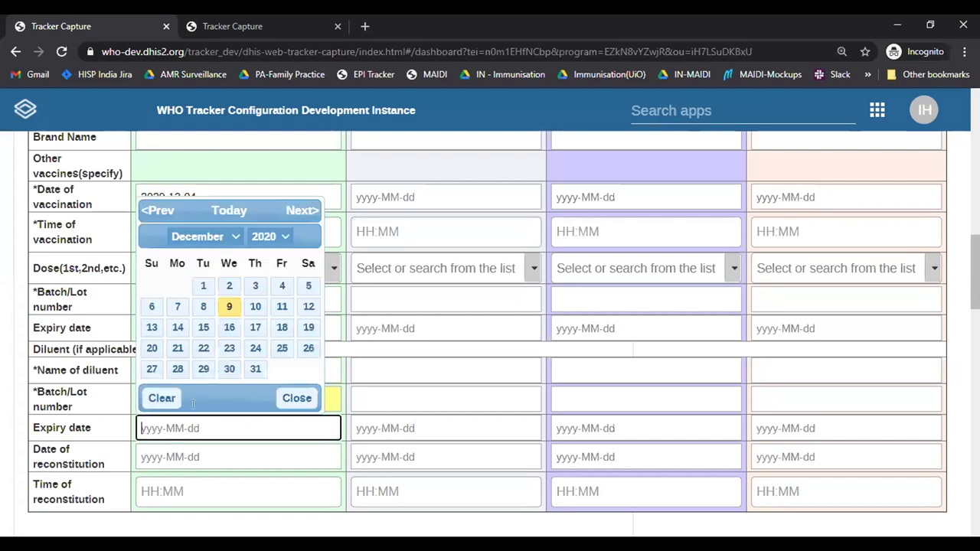
left_click(257, 369)
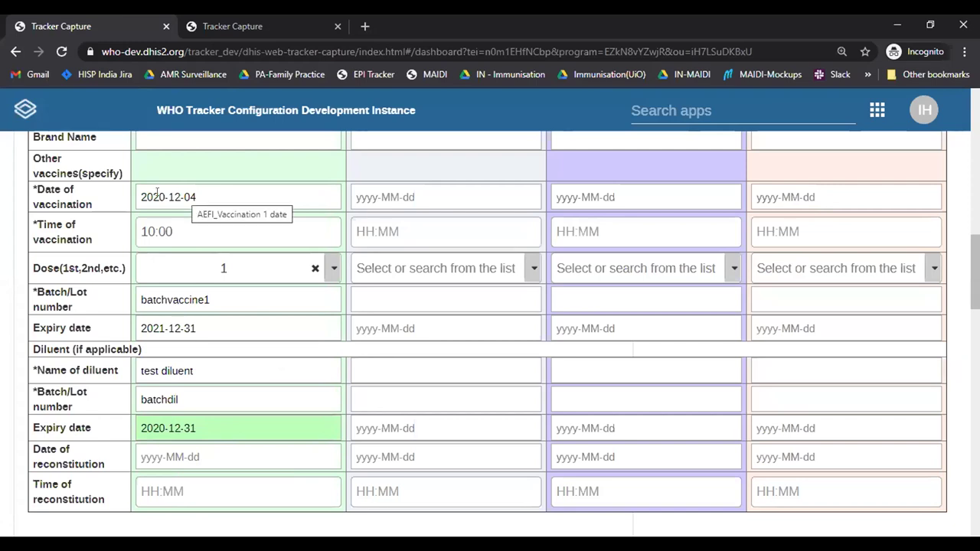
Step: Set the diluent reconstitution to 2020-12-04 at 09:00
left_click(195, 458)
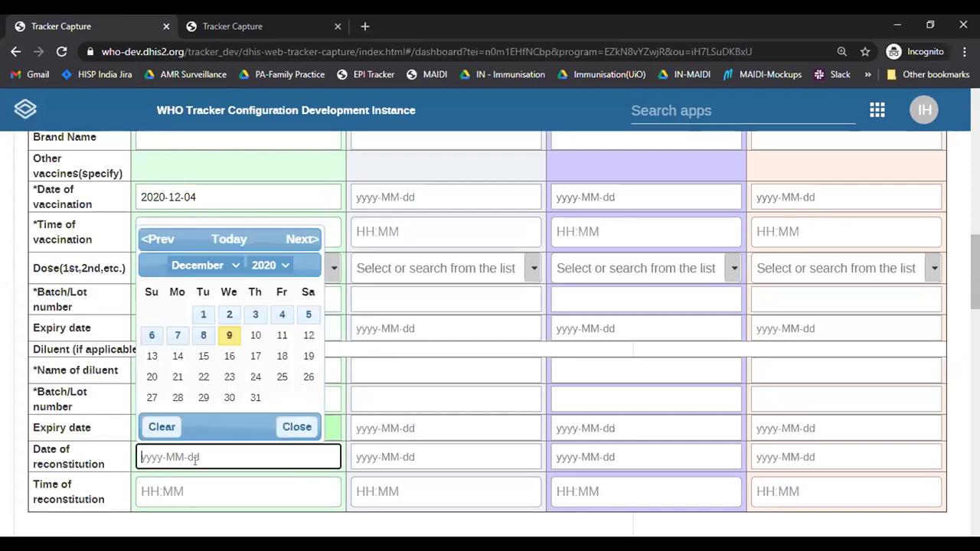
left_click(278, 315)
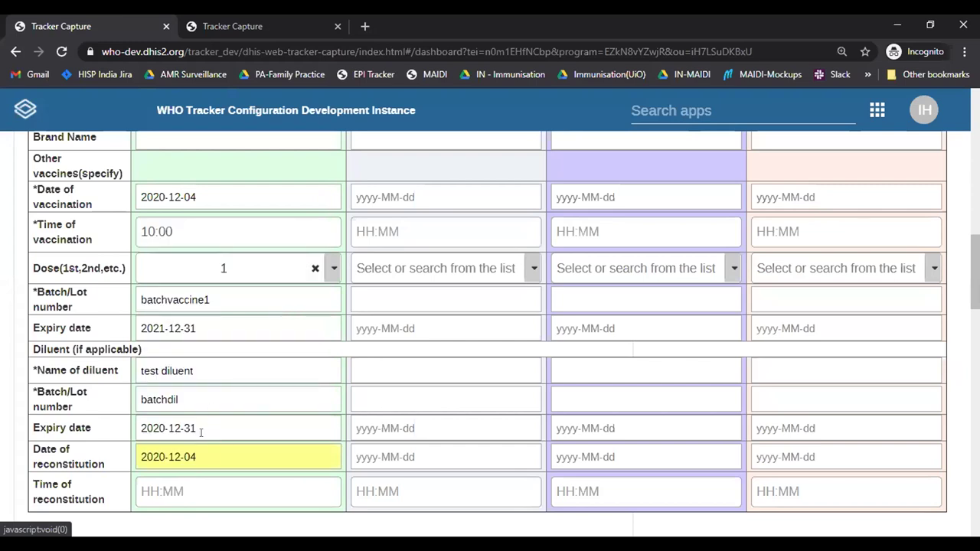
left_click(193, 485)
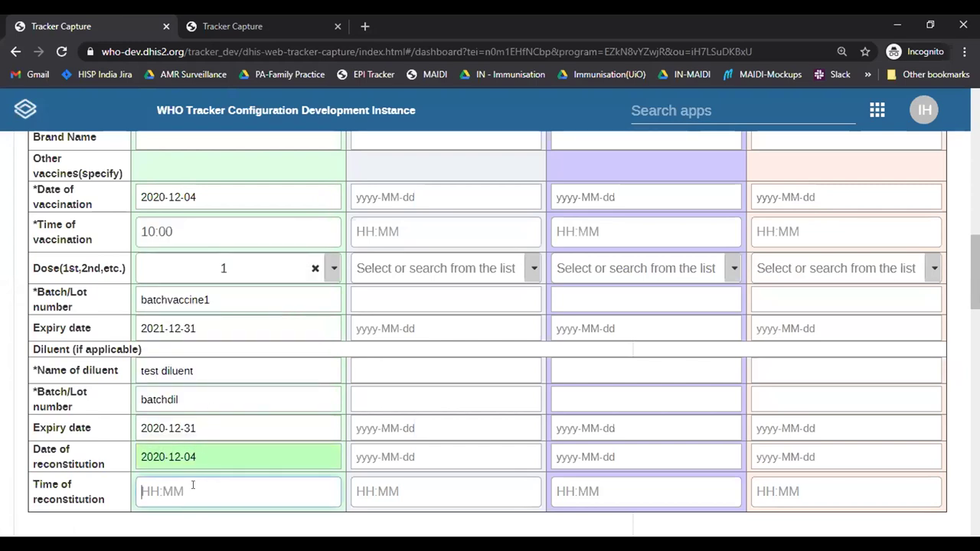
type("09:00")
left_click(259, 524)
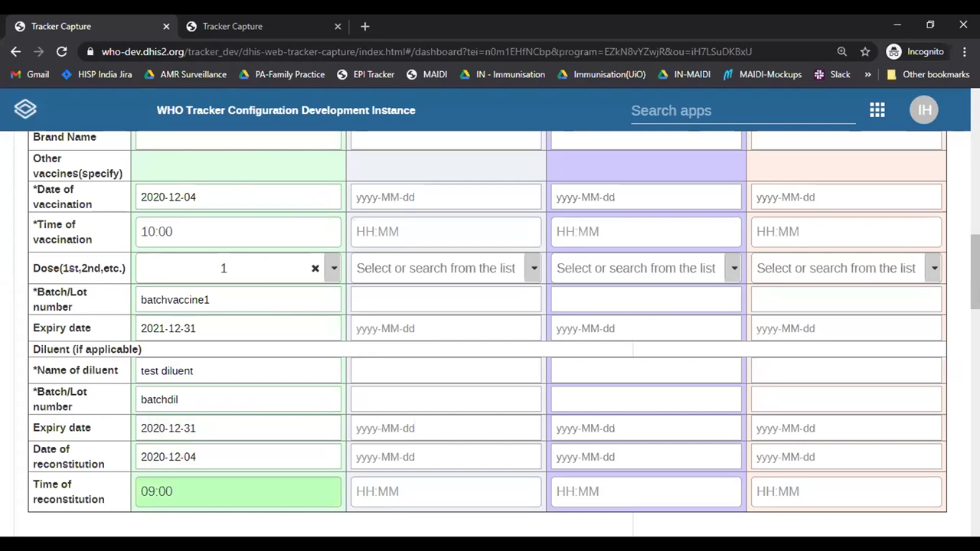
scroll(501, 227, "up", 2)
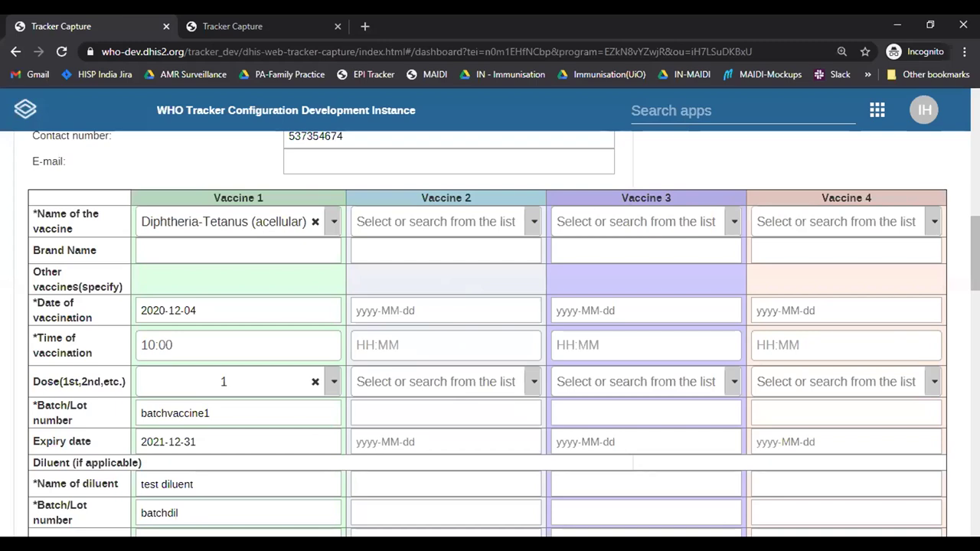
scroll(490, 334, "down", 6)
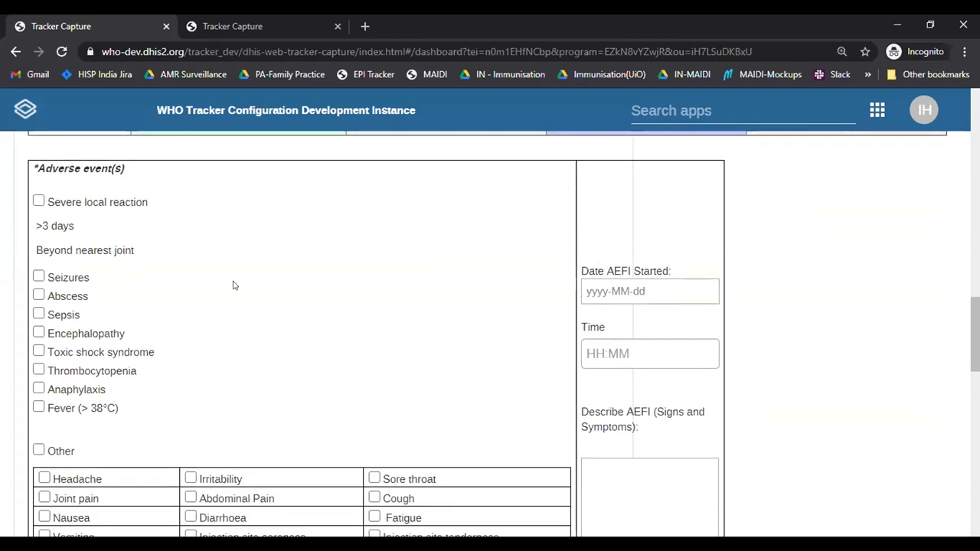
Step: Tick a severe local reaction lasting over 3 days and febrile seizures as adverse events
left_click(38, 202)
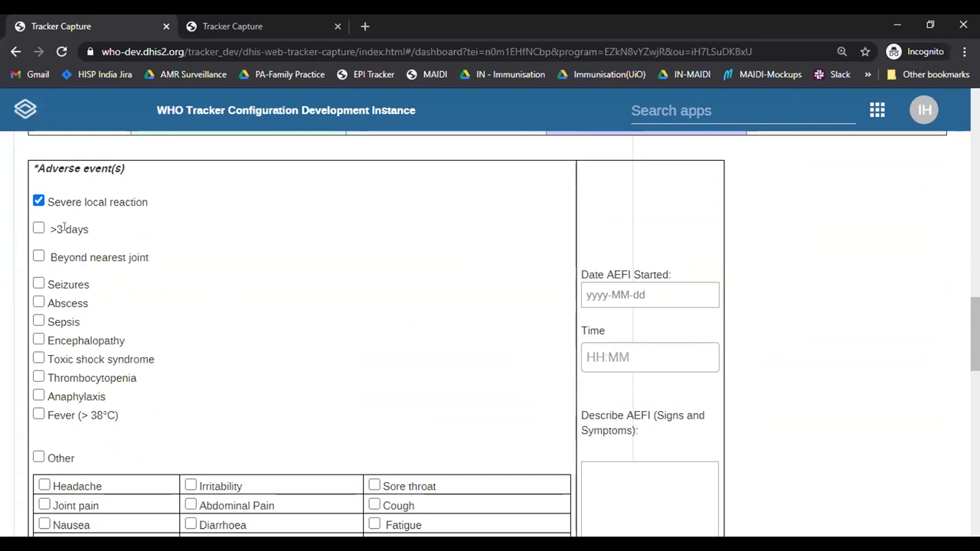
left_click(39, 229)
left_click(39, 283)
left_click(135, 307)
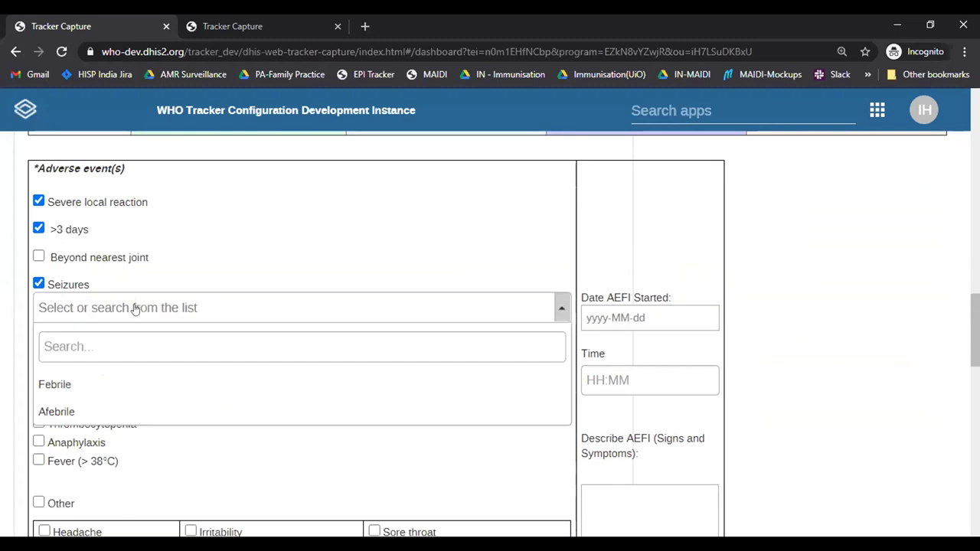
left_click(145, 381)
left_click(38, 349)
left_click(38, 348)
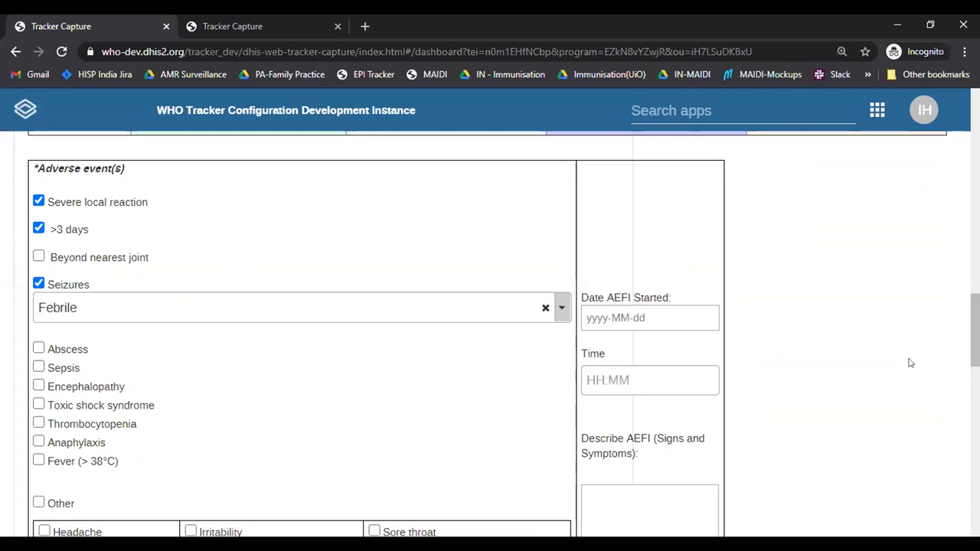
Step: Tick Other adverse events, with Headache, Itching and Mild fever as symptoms
scroll(490, 334, "down", 1)
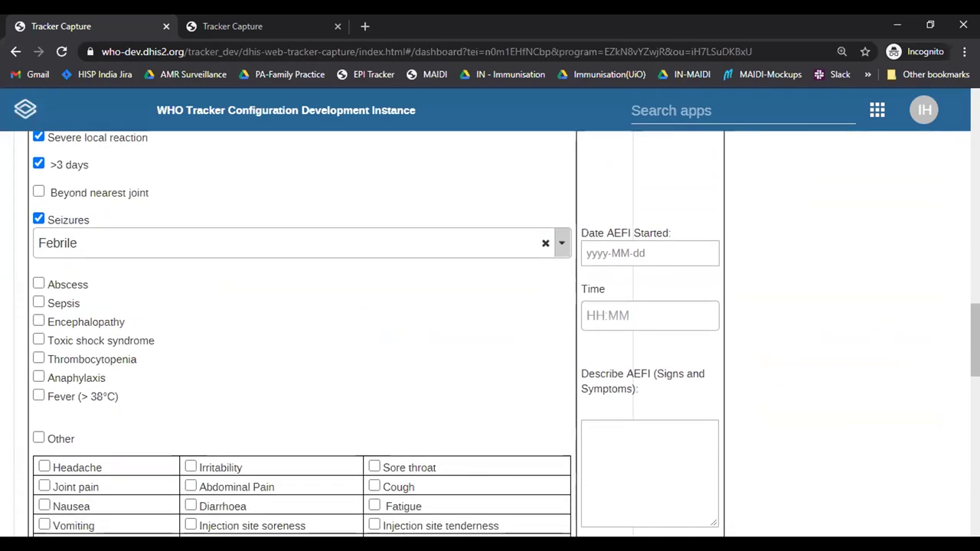
scroll(648, 308, "down", 1)
scroll(648, 309, "up", 1)
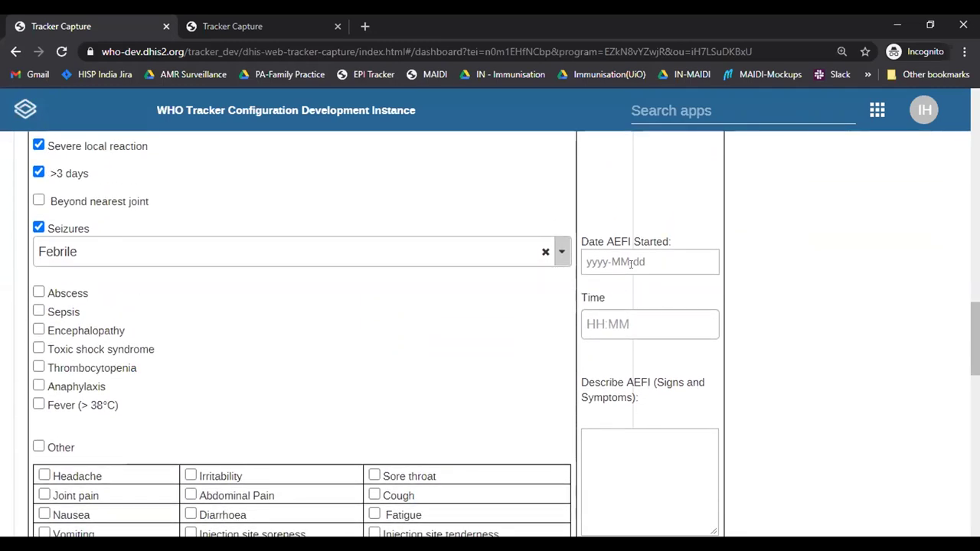
scroll(373, 433, "down", 3)
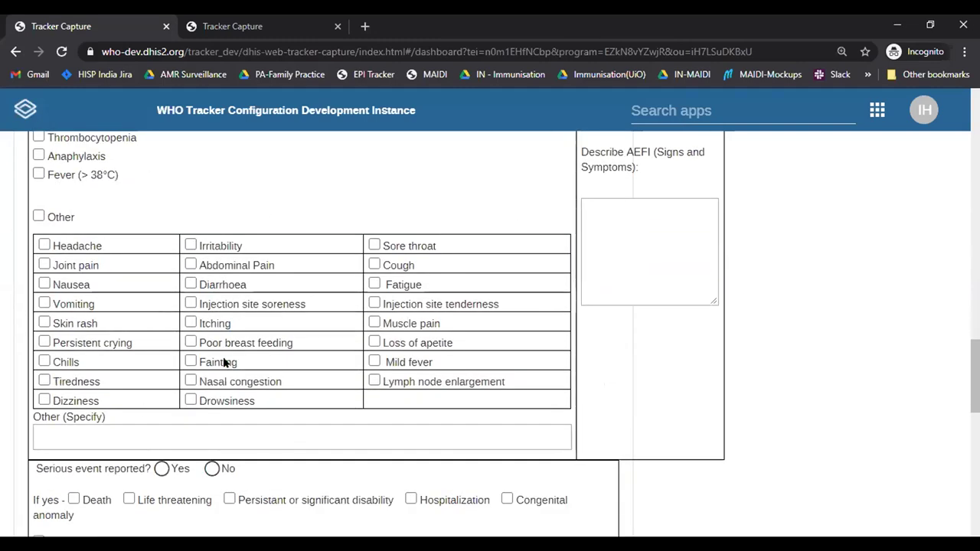
left_click(39, 216)
left_click(43, 244)
left_click(189, 322)
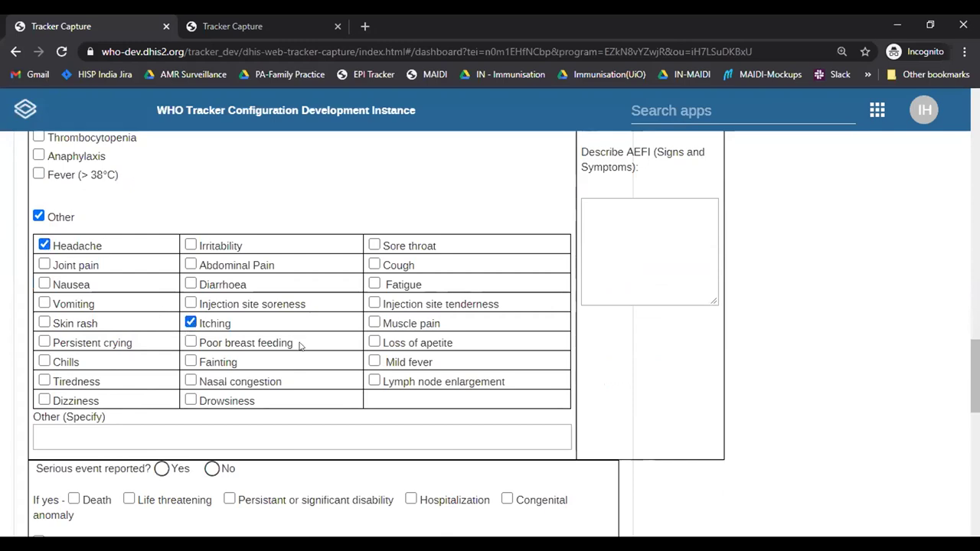
left_click(373, 361)
scroll(642, 284, "up", 3)
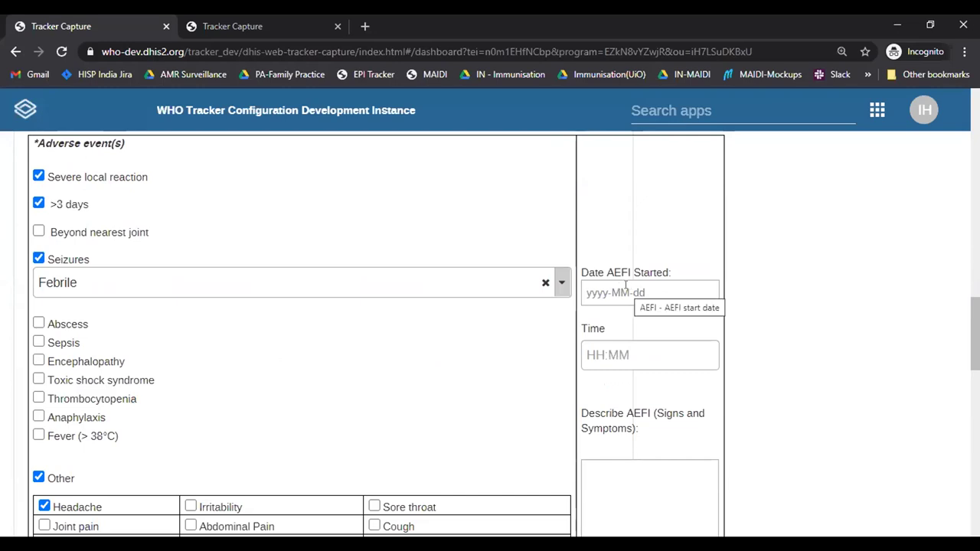
Step: Enter 6 December 2020, 22:00 as the date and time the AEFI started
left_click(627, 288)
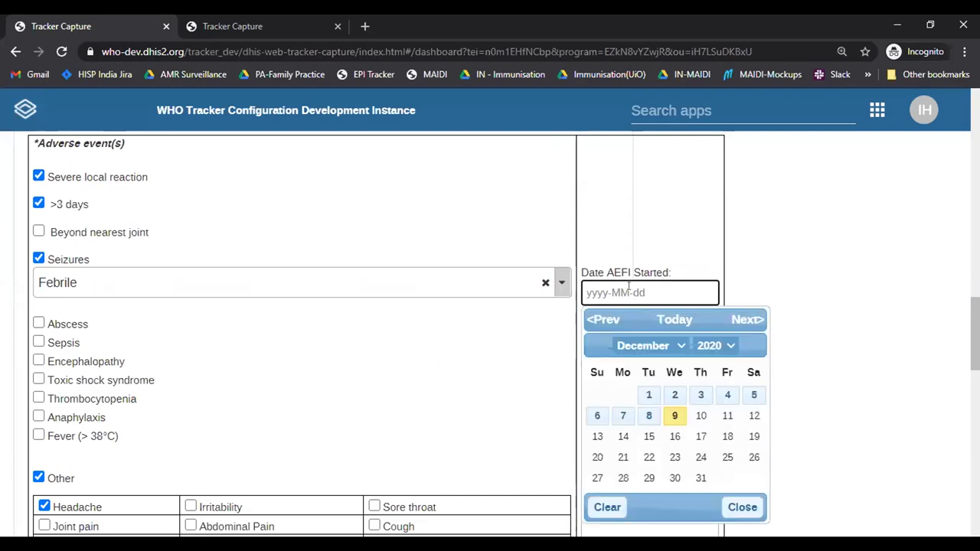
left_click(598, 414)
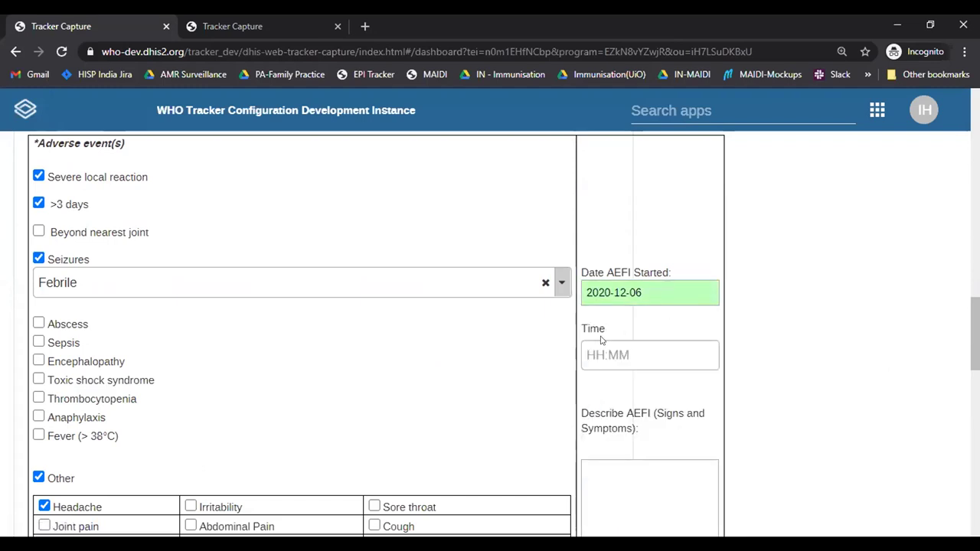
left_click(625, 355)
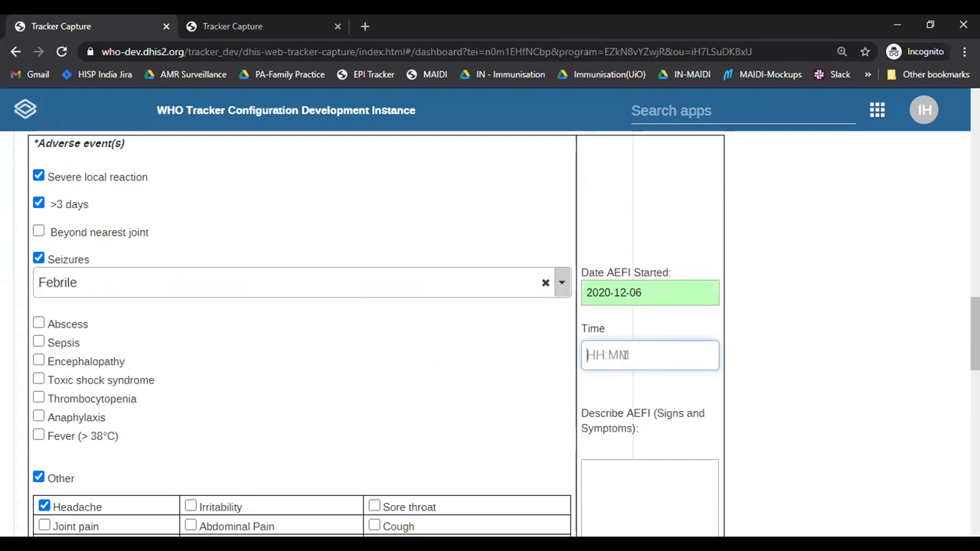
type("22:00")
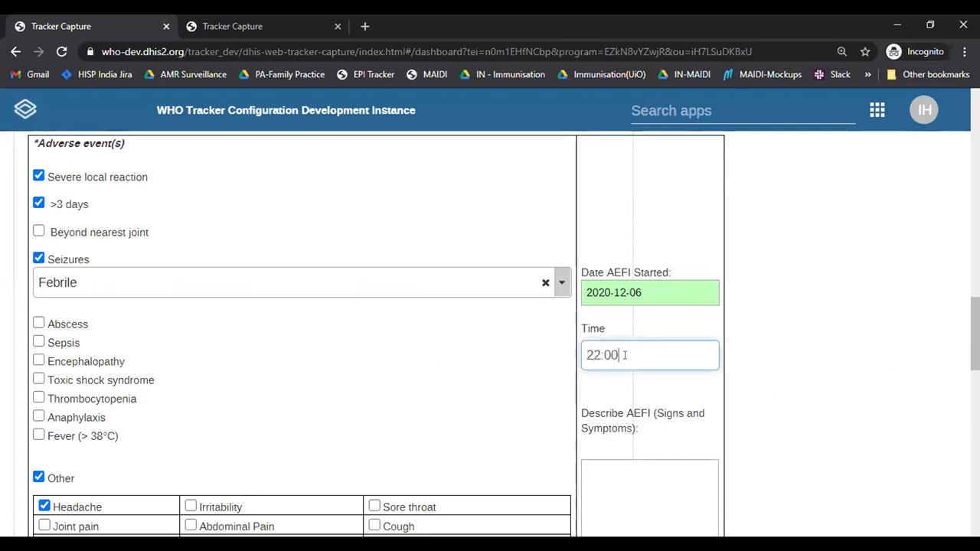
left_click(641, 490)
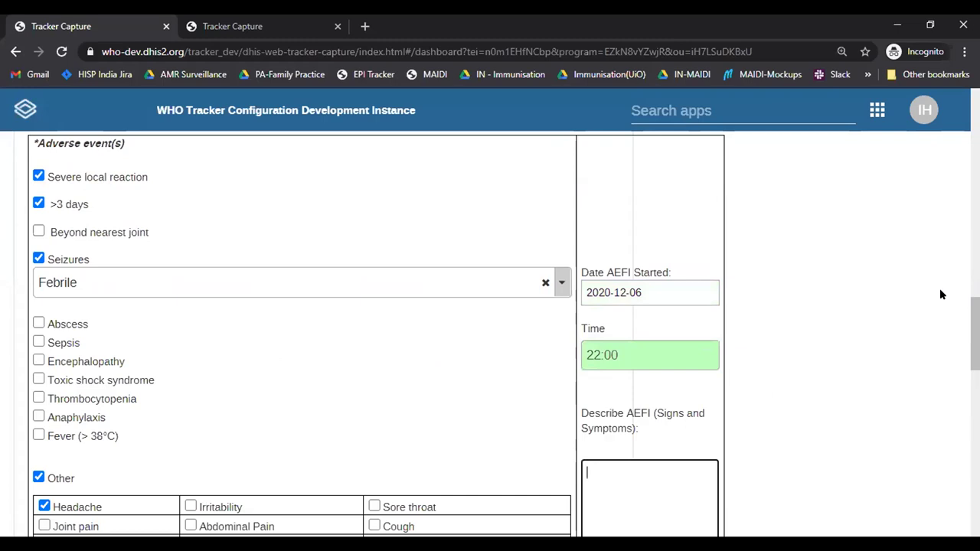
scroll(625, 336, "down", 2)
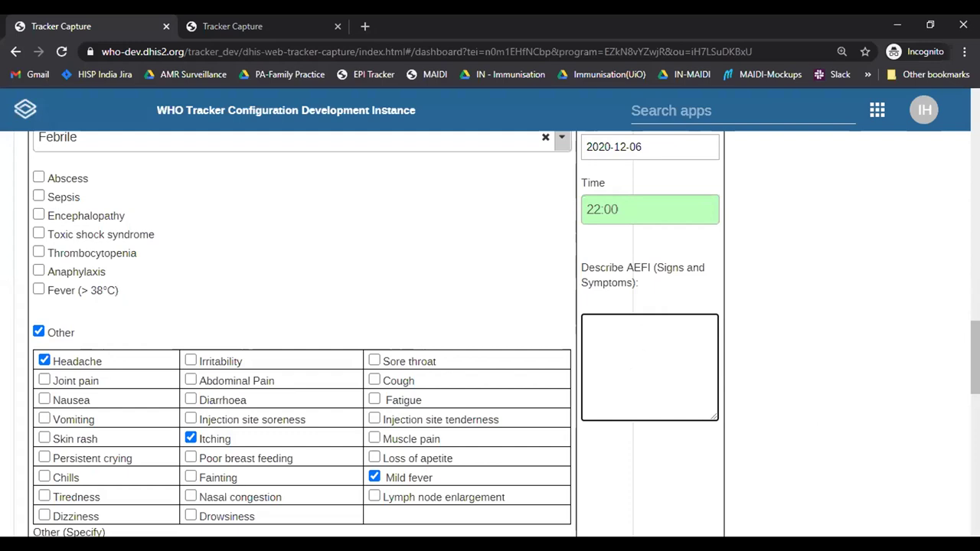
scroll(490, 334, "down", 5)
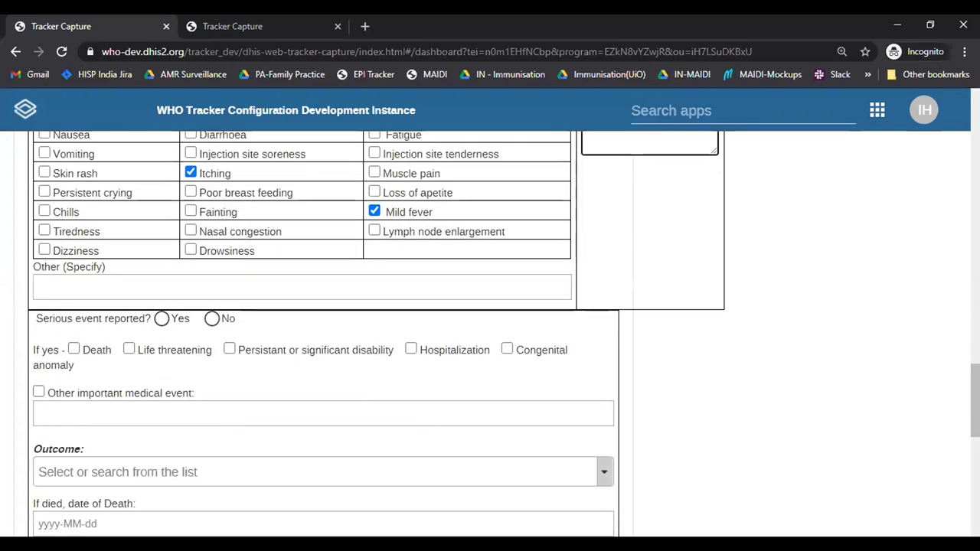
Step: Report the event as serious and life threatening, leaving Death unticked and Outcome unselected
scroll(679, 321, "up", 1)
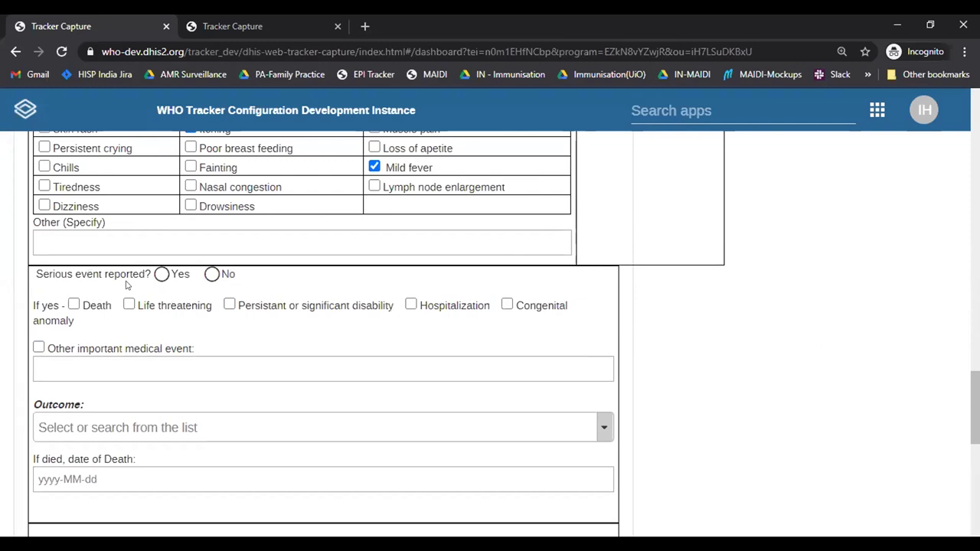
left_click(161, 275)
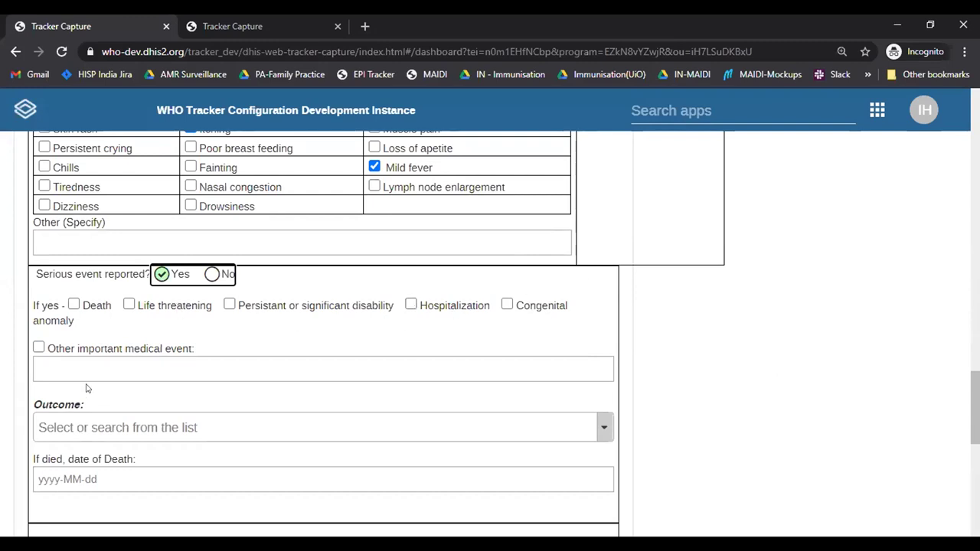
left_click(73, 304)
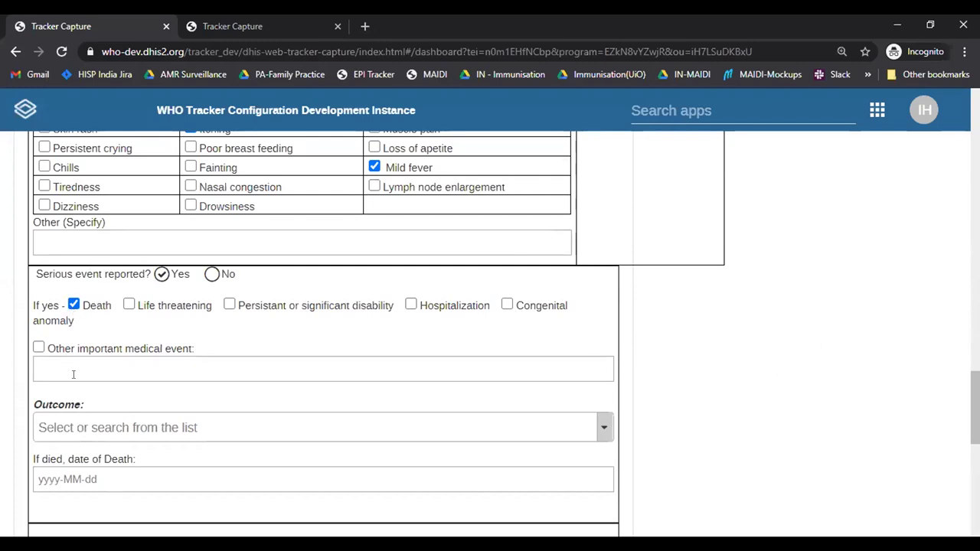
left_click(129, 306)
left_click(75, 305)
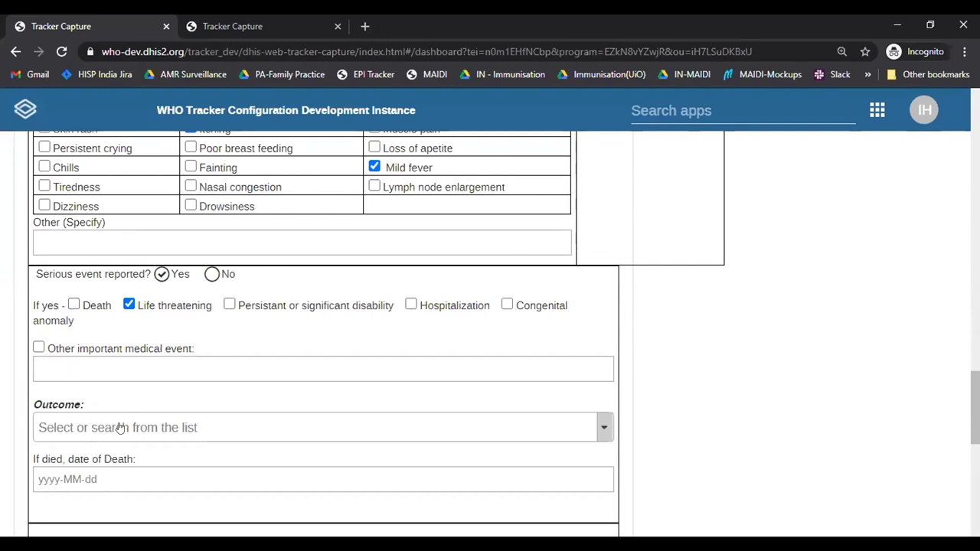
left_click(121, 428)
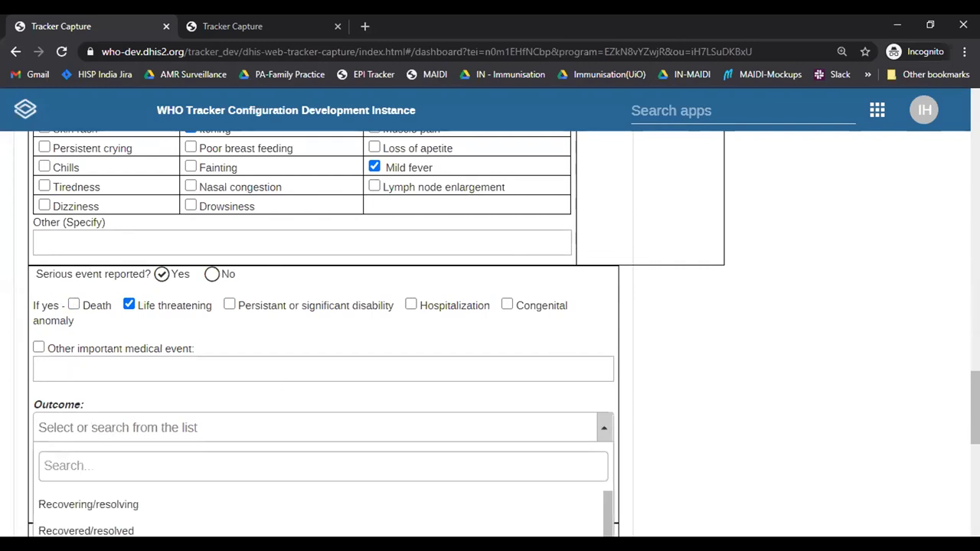
scroll(350, 265, "down", 4)
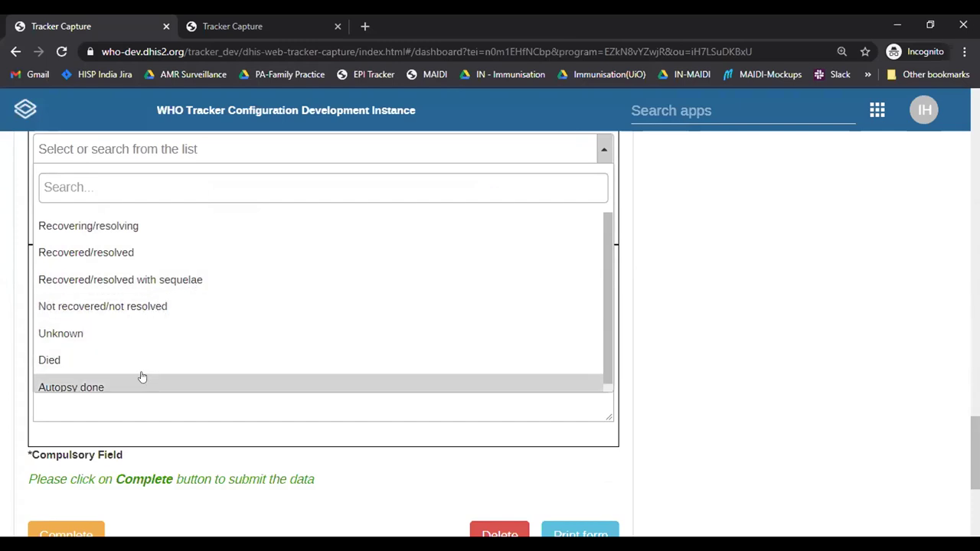
left_click(614, 346)
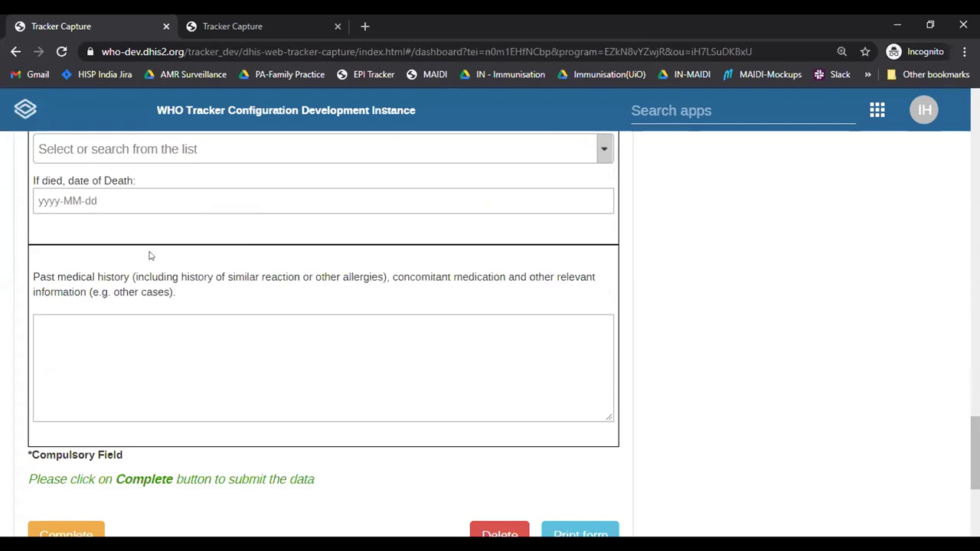
left_click(182, 404)
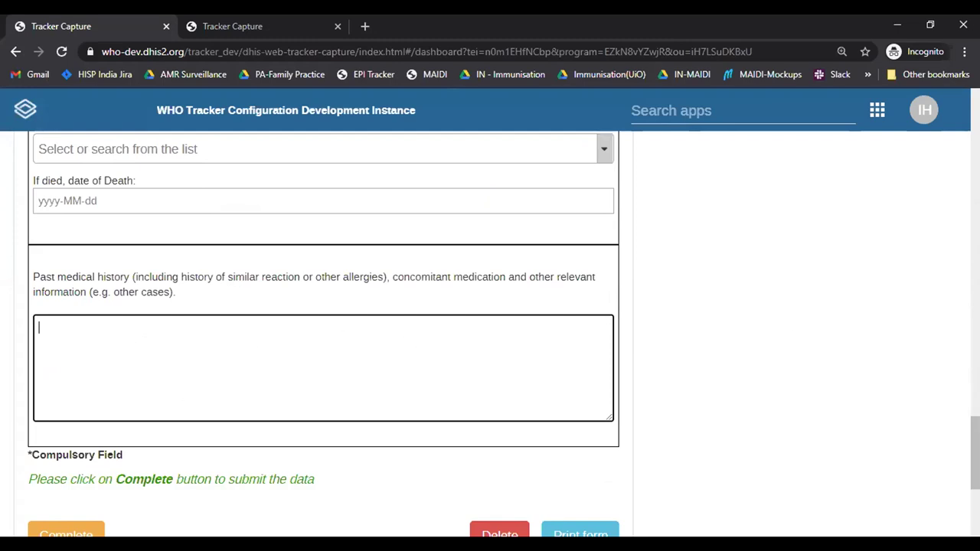
Step: Review the vaccine, diluent, adverse-event and seriousness entries, then start completing the event
scroll(955, 311, "down", 1)
scroll(955, 312, "up", 9)
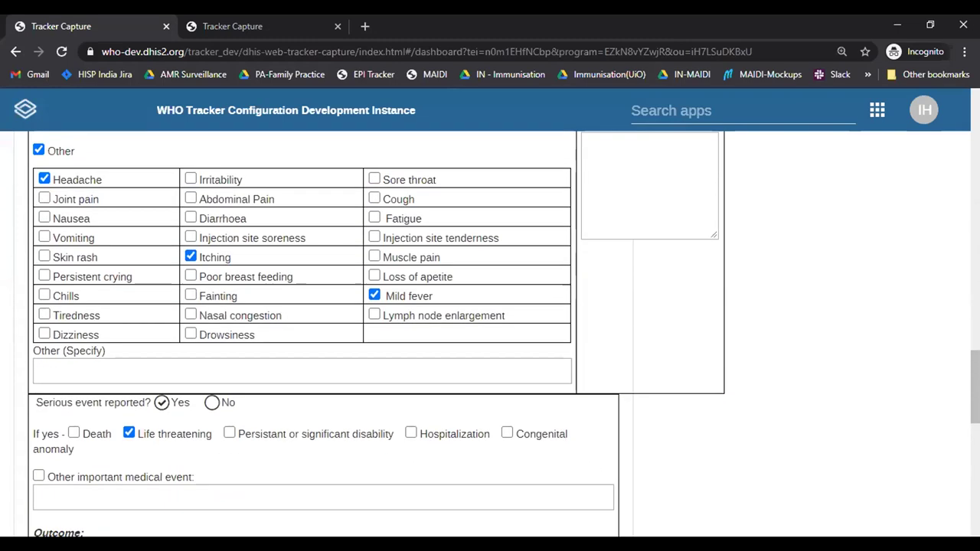
scroll(949, 291, "up", 4)
scroll(961, 313, "down", 5)
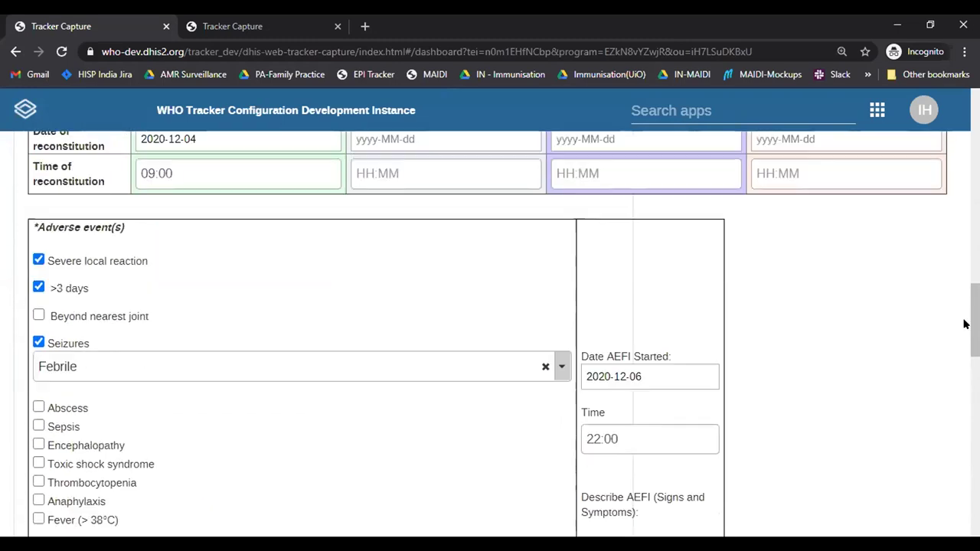
scroll(322, 330, "down", 8)
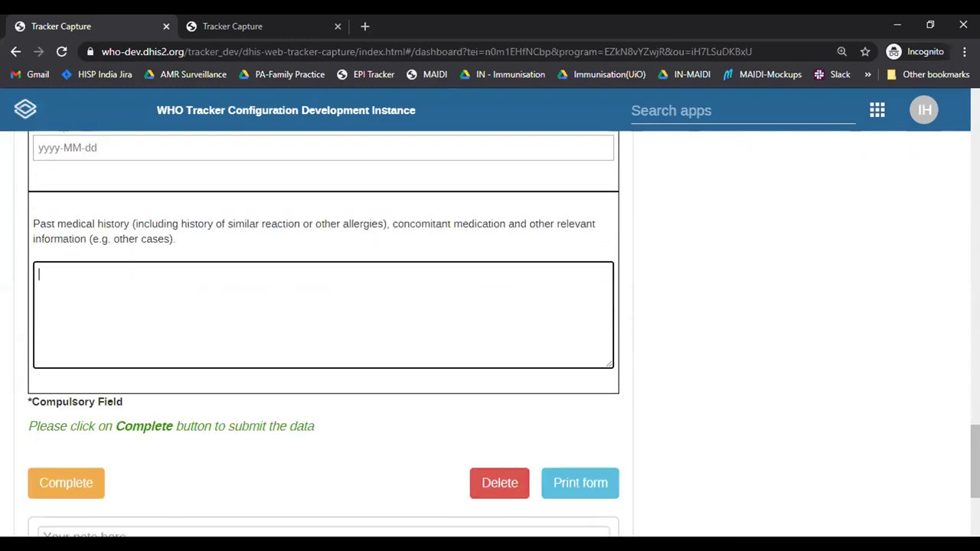
scroll(957, 245, "up", 15)
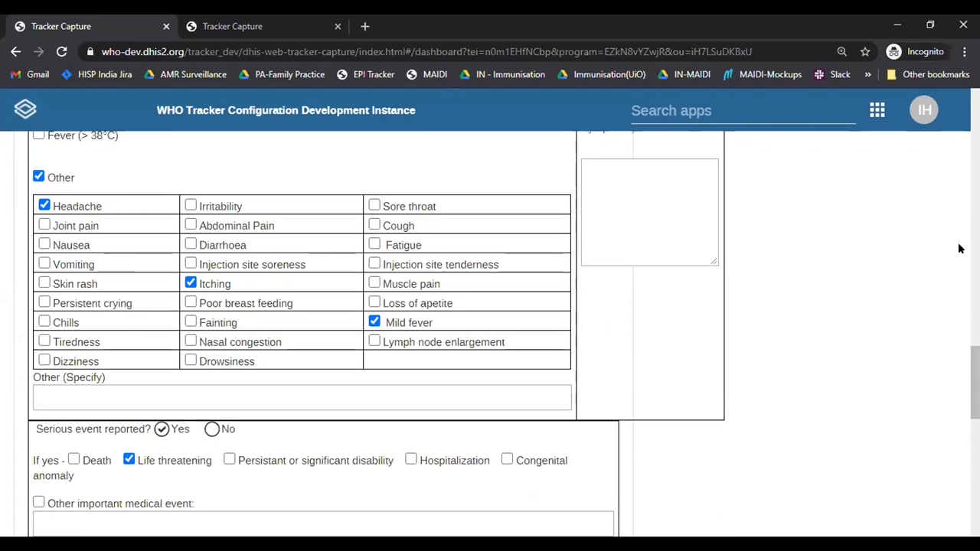
scroll(956, 186, "up", 3)
scroll(958, 196, "down", 3)
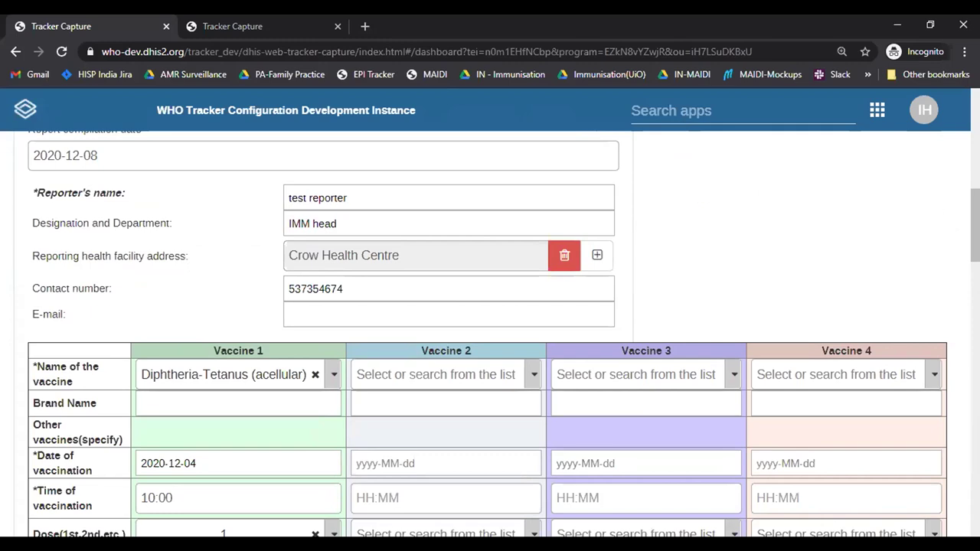
scroll(490, 329, "down", 3)
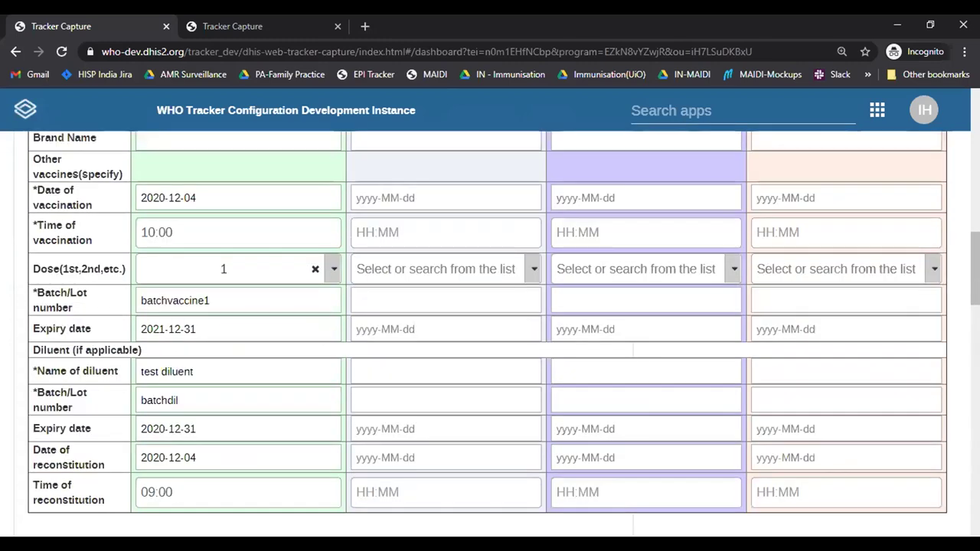
scroll(490, 334, "up", 4)
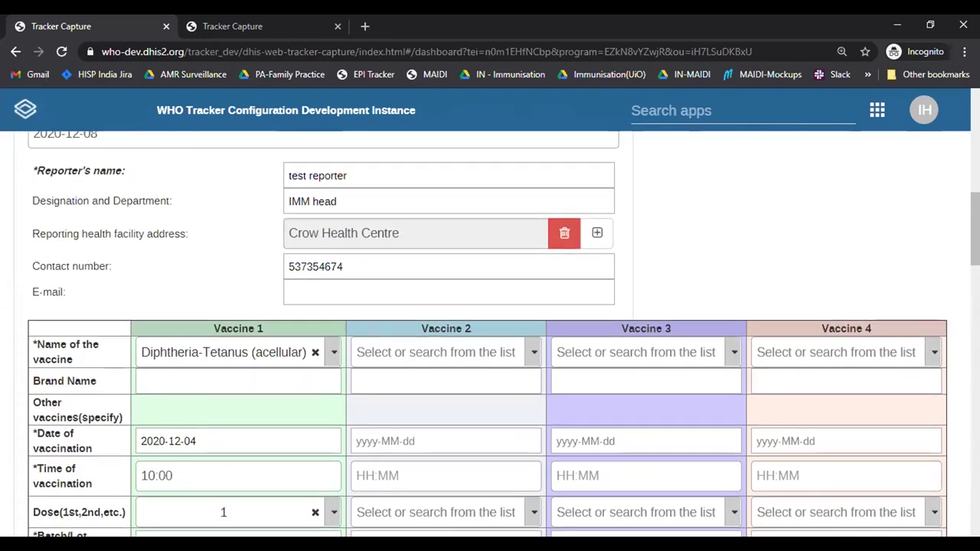
scroll(759, 267, "up", 1)
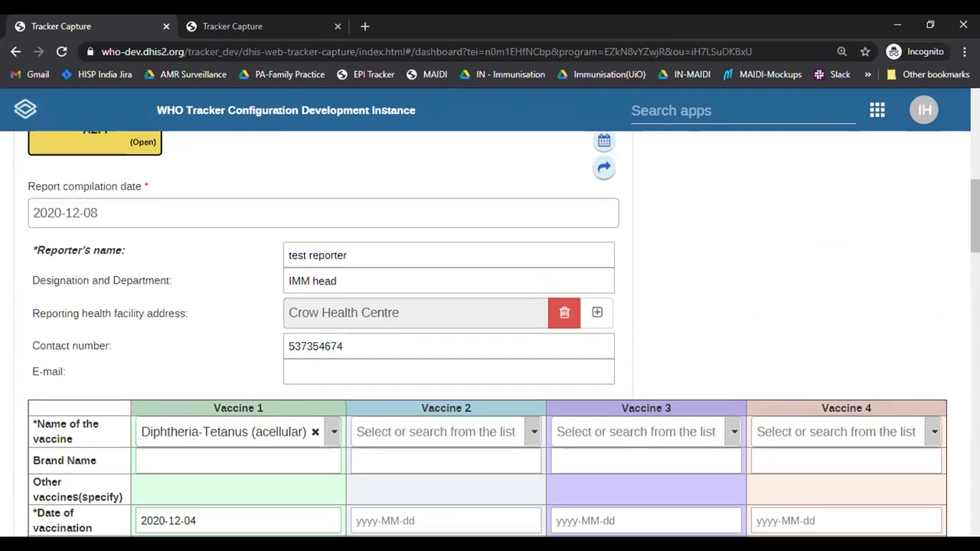
scroll(619, 309, "down", 6)
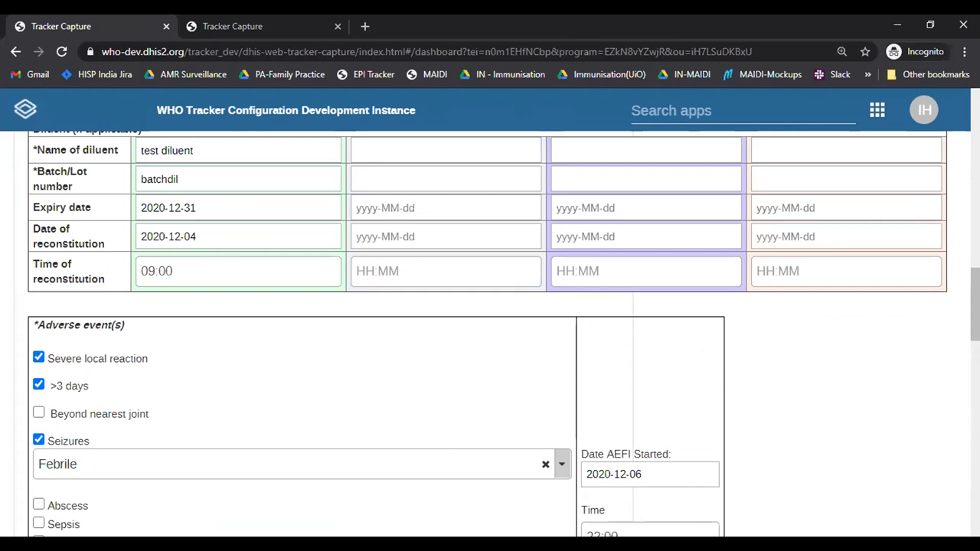
scroll(490, 334, "down", 9)
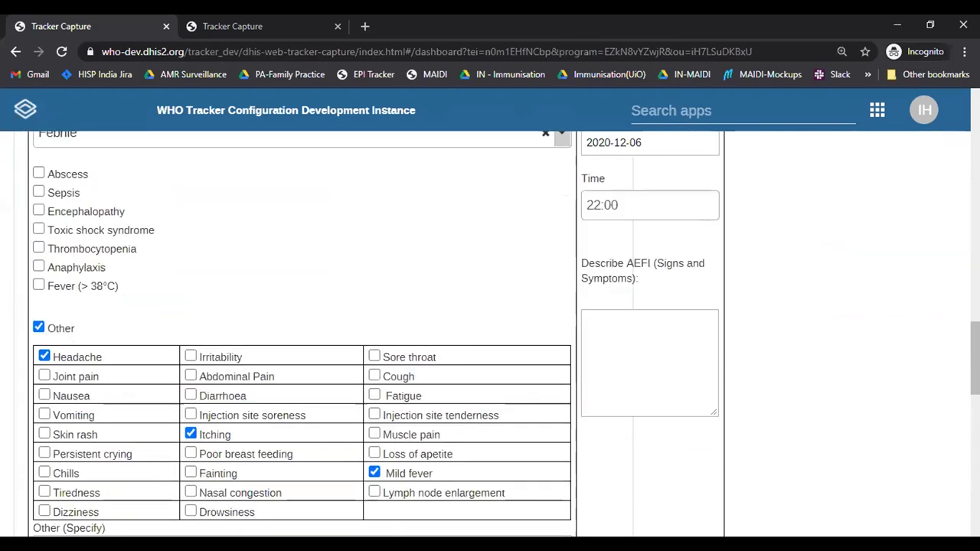
scroll(511, 322, "down", 5)
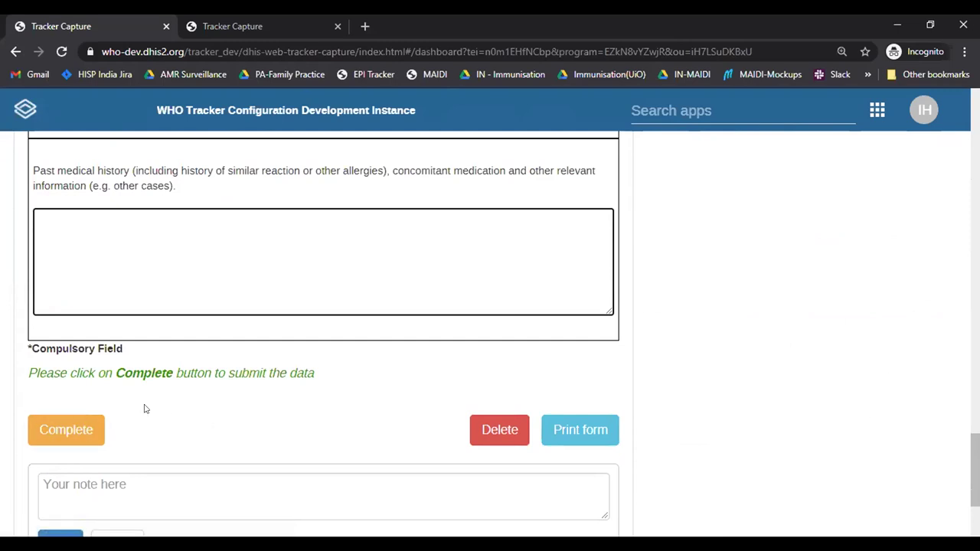
left_click(49, 431)
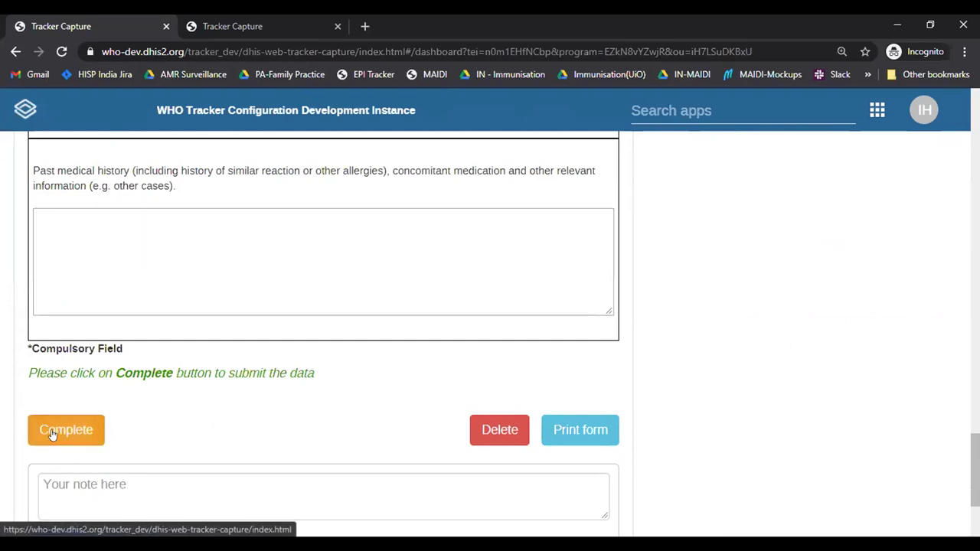
Step: Confirm completion of the AEFI event and duplicate the case dashboard into a new tab
left_click(462, 306)
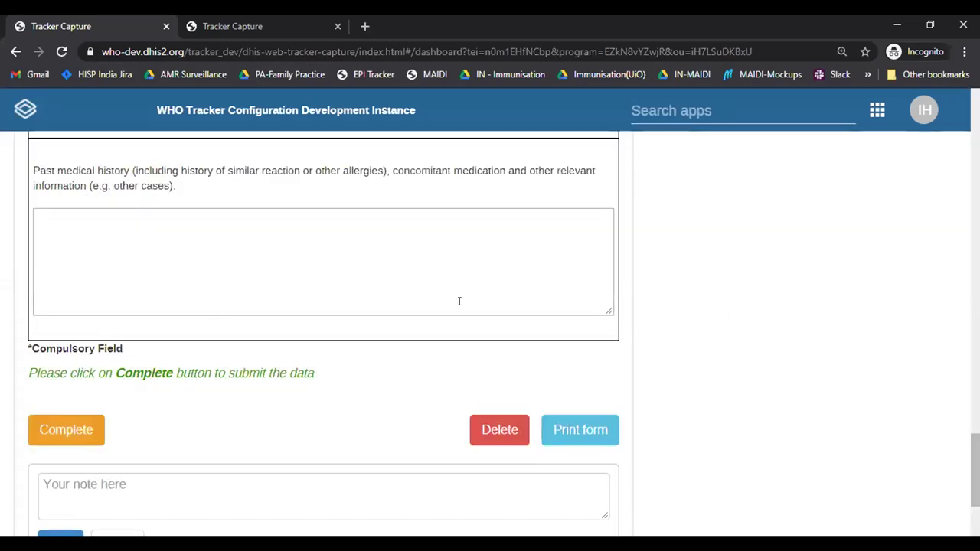
right_click(96, 17)
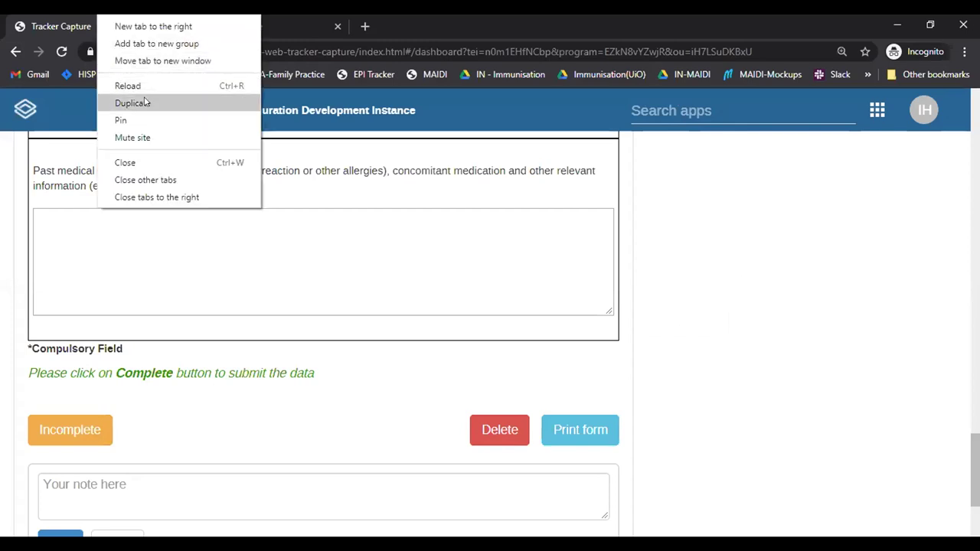
left_click(134, 102)
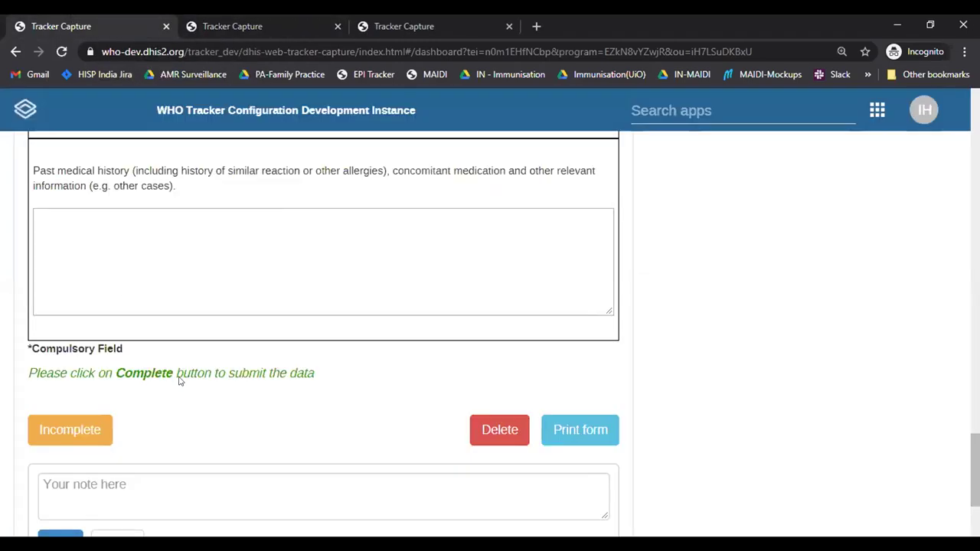
scroll(490, 337, "up", 15)
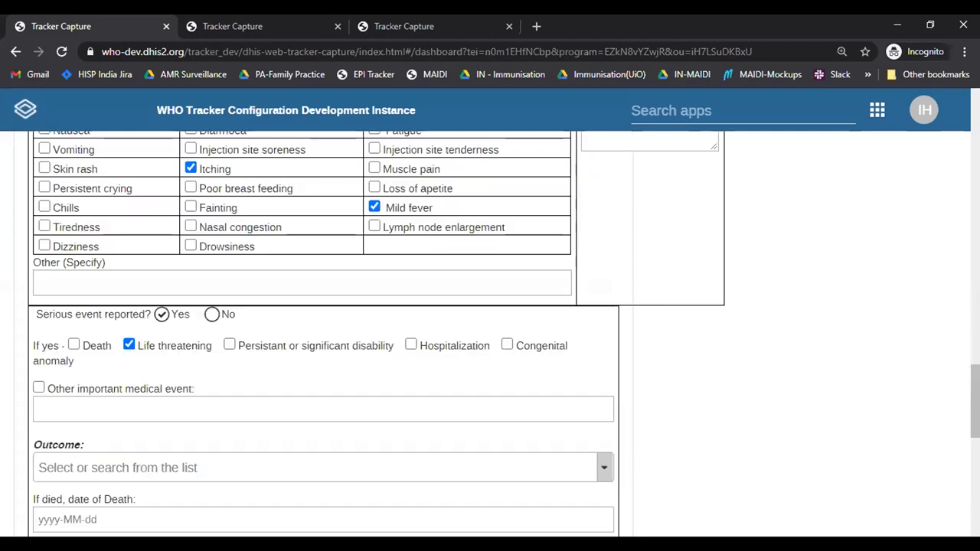
scroll(490, 337, "down", 5)
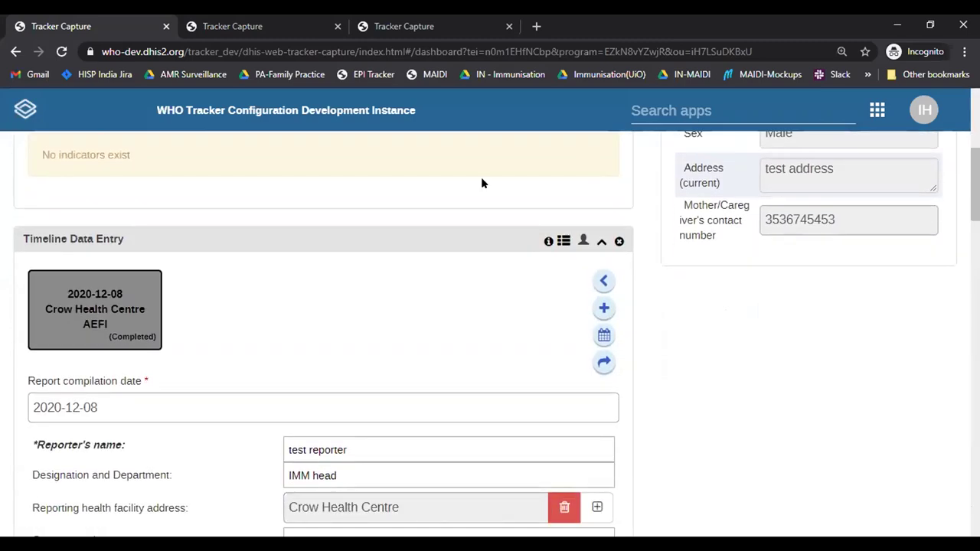
Step: Switch to the duplicated tracker tab, then return to the second tracker tab
mouse_move(42, 314)
mouse_move(145, 308)
left_click(378, 34)
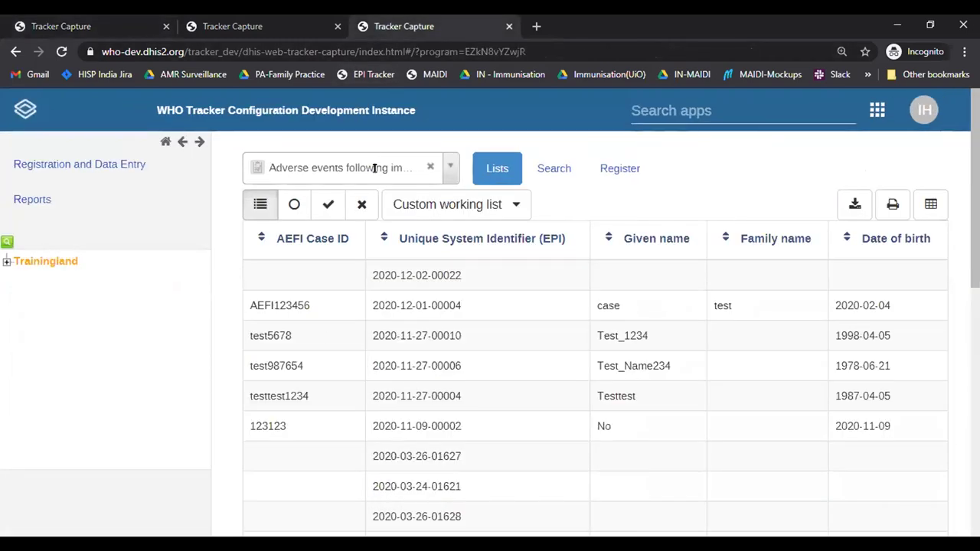
key("ctrl+shift+Tab")
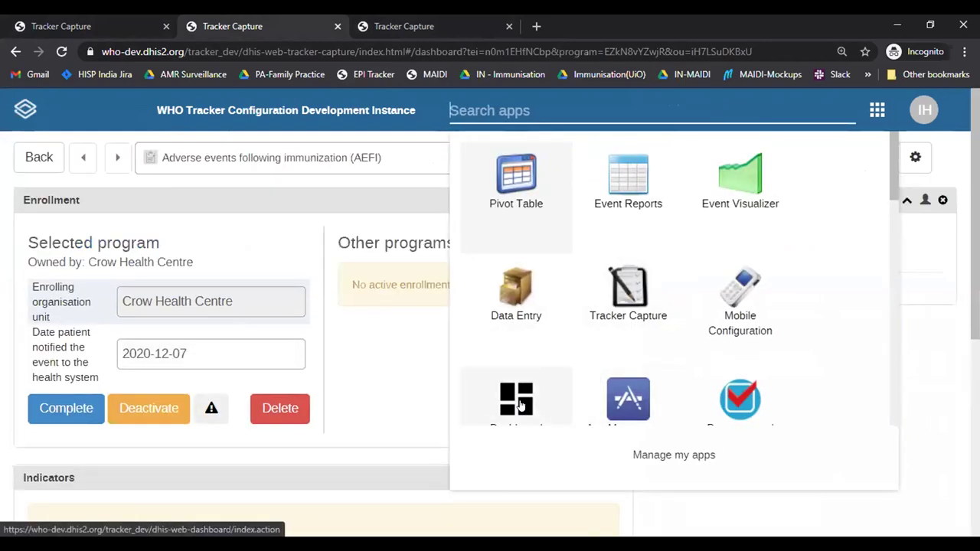
Step: View the AEFI dashboard (32 cases, 13 serious, 3 deaths) at 110% zoom, then open messages
left_click(521, 404)
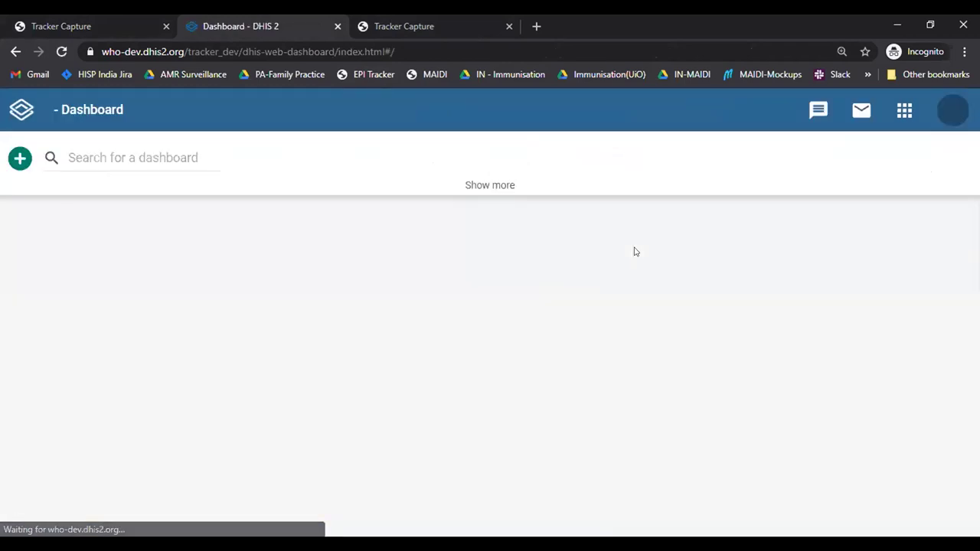
key("ctrl+minus")
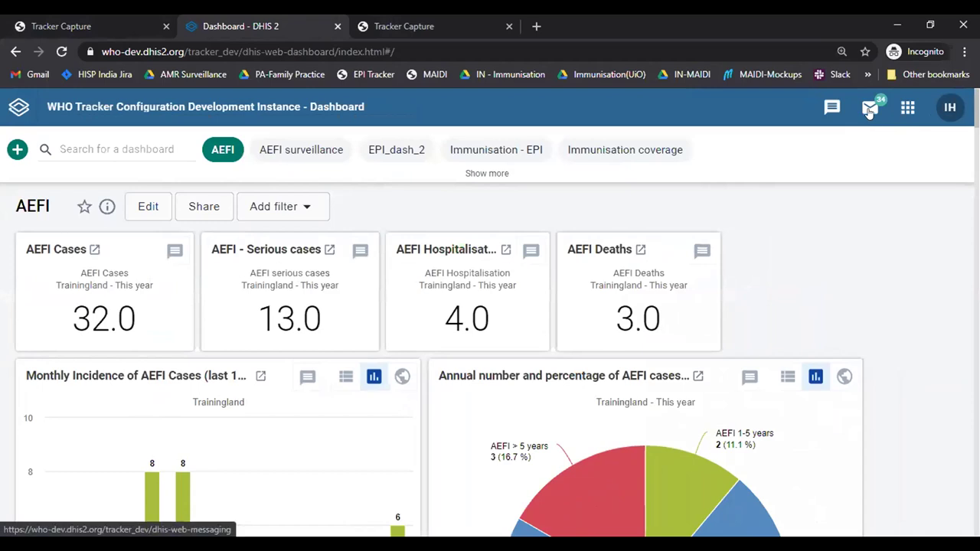
left_click(870, 110)
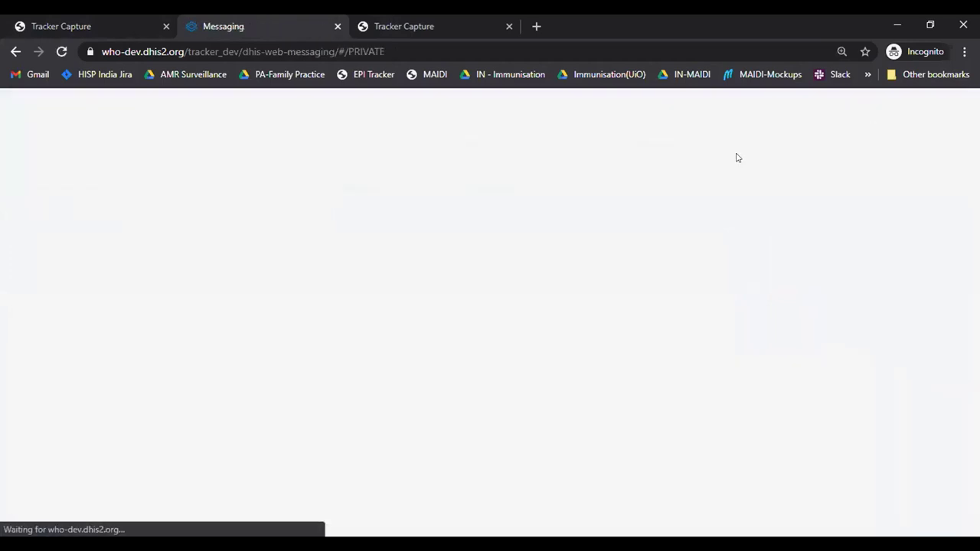
Step: Read the 'AEFI stage completed' system message, then return to the first Tracker Capture tab
left_click(76, 299)
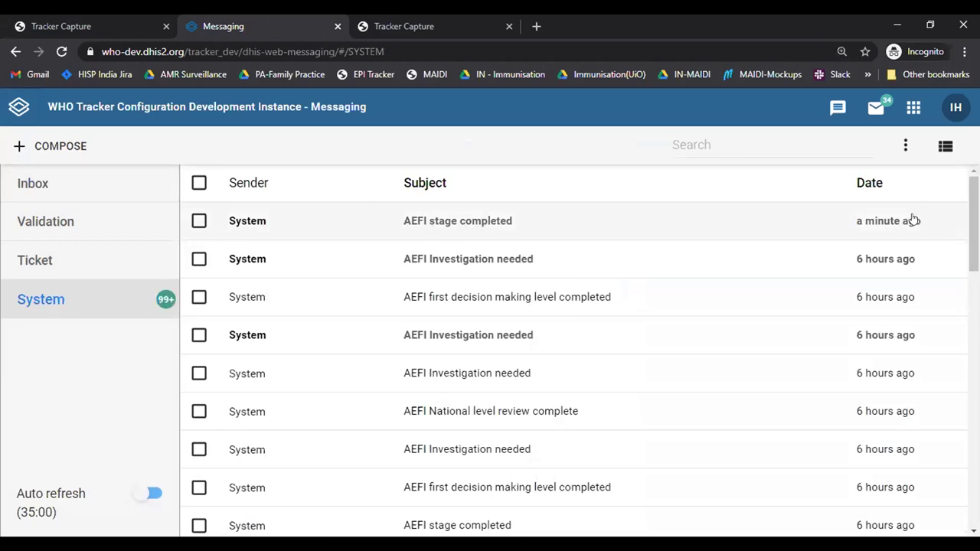
left_click(492, 227)
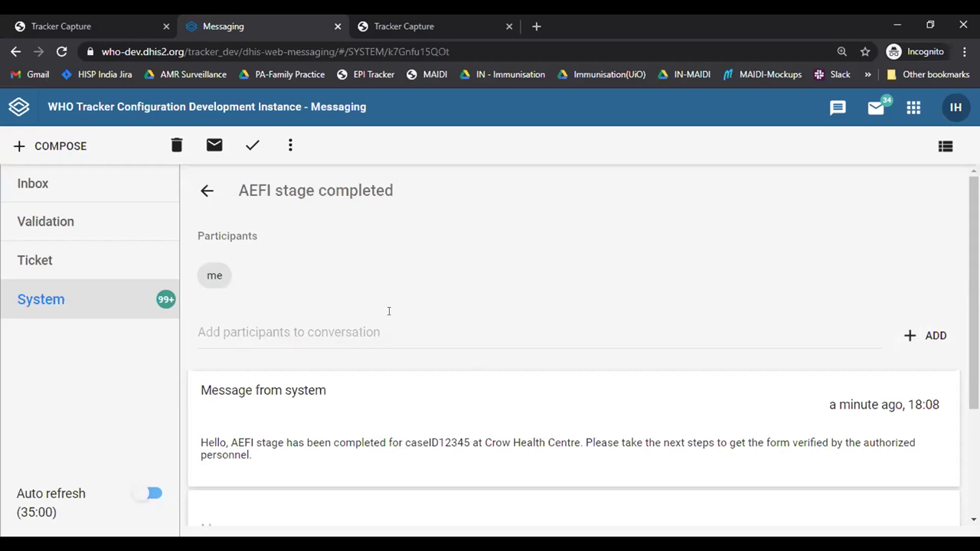
left_click(209, 190)
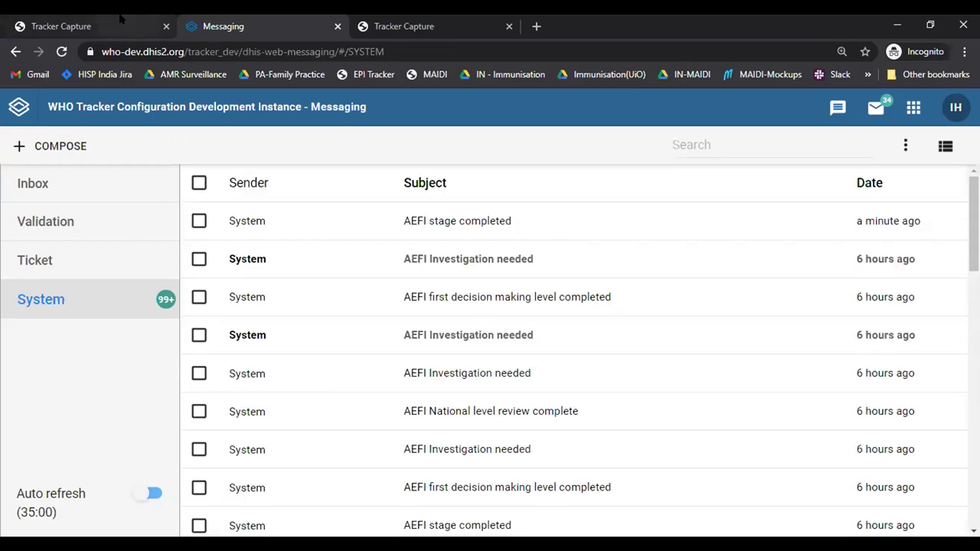
left_click(61, 26)
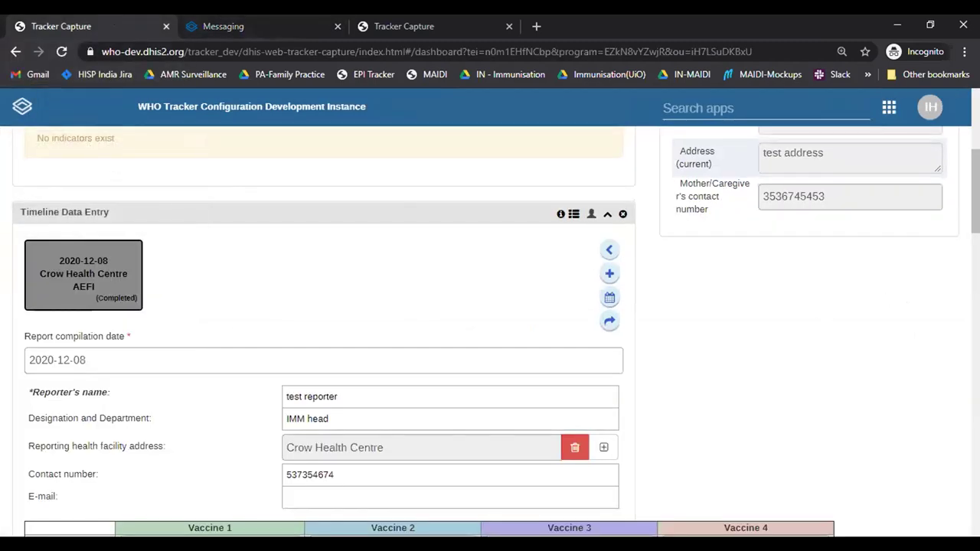
Step: Search by AEFI Case ID and reopen the caseID12345 dashboard
scroll(490, 322, "up", 3)
scroll(490, 322, "down", 2)
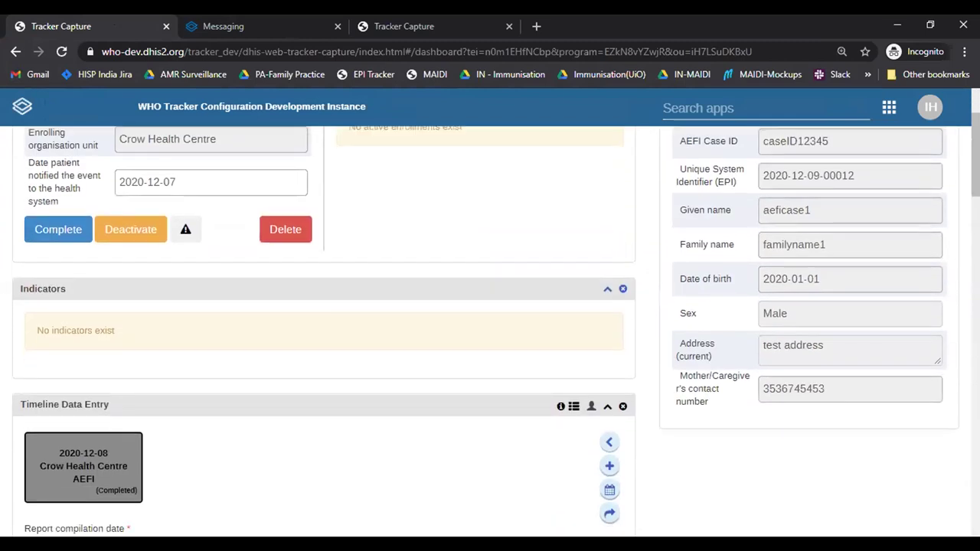
scroll(490, 322, "up", 3)
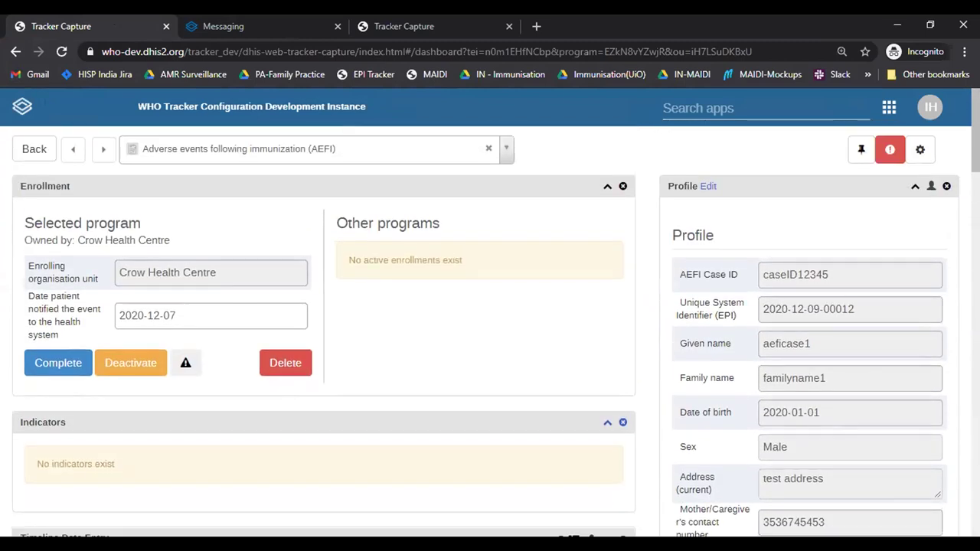
left_click(31, 149)
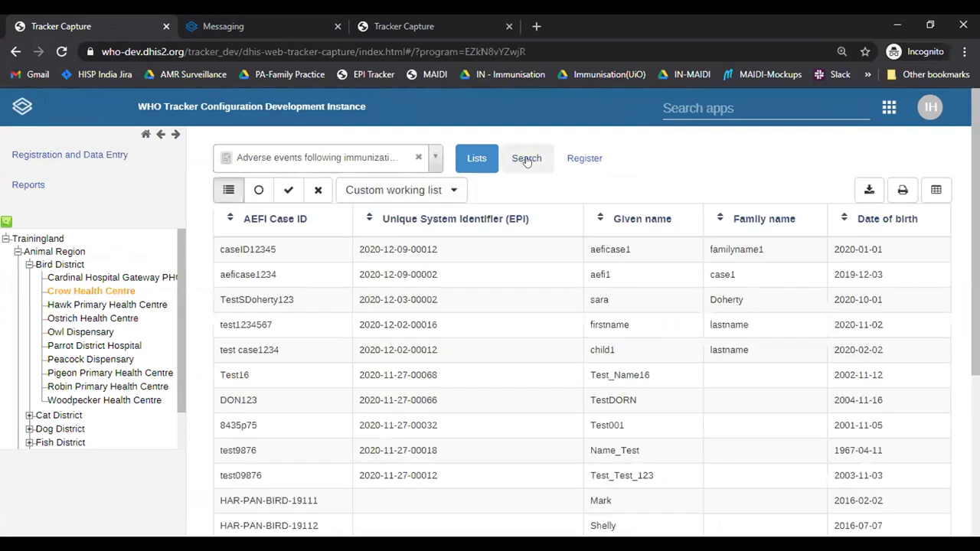
left_click(526, 159)
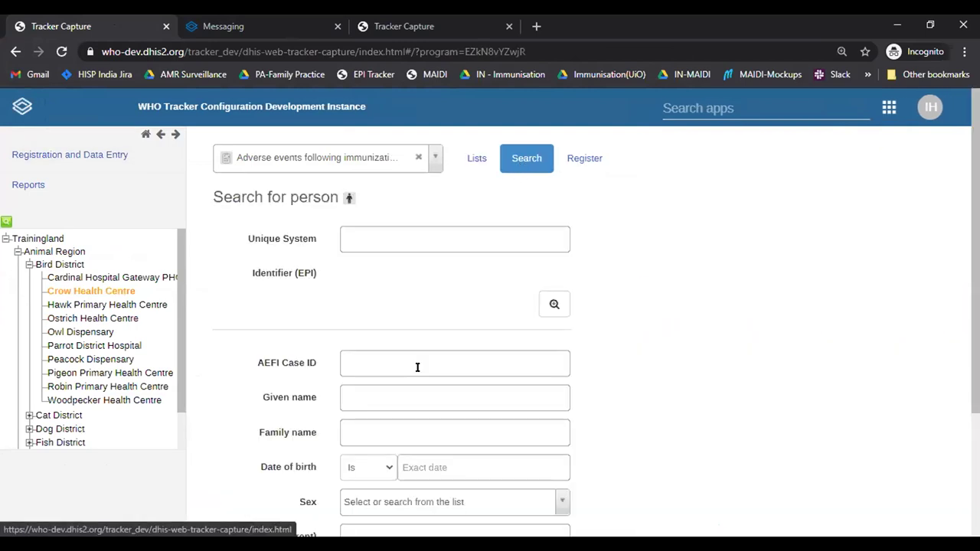
left_click(374, 364)
type("caseid12345")
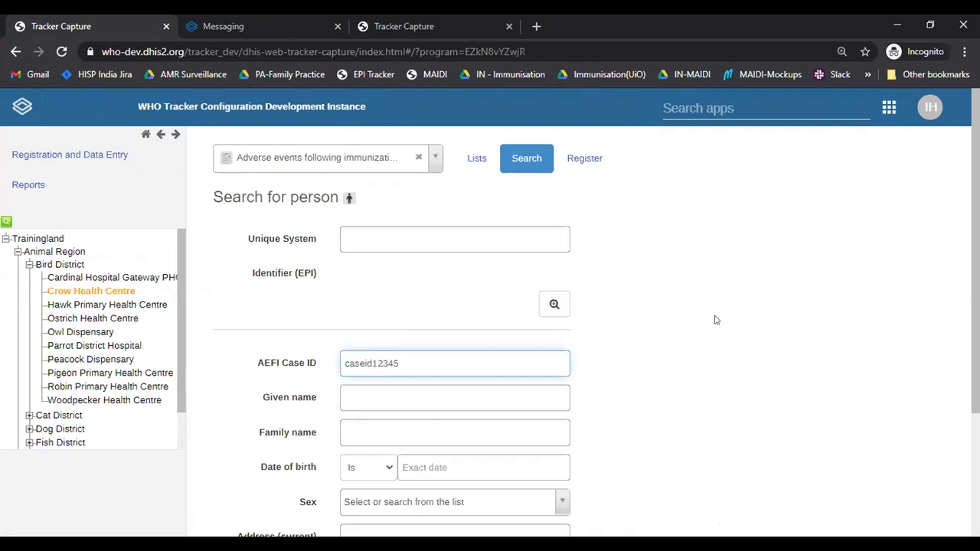
key("Return")
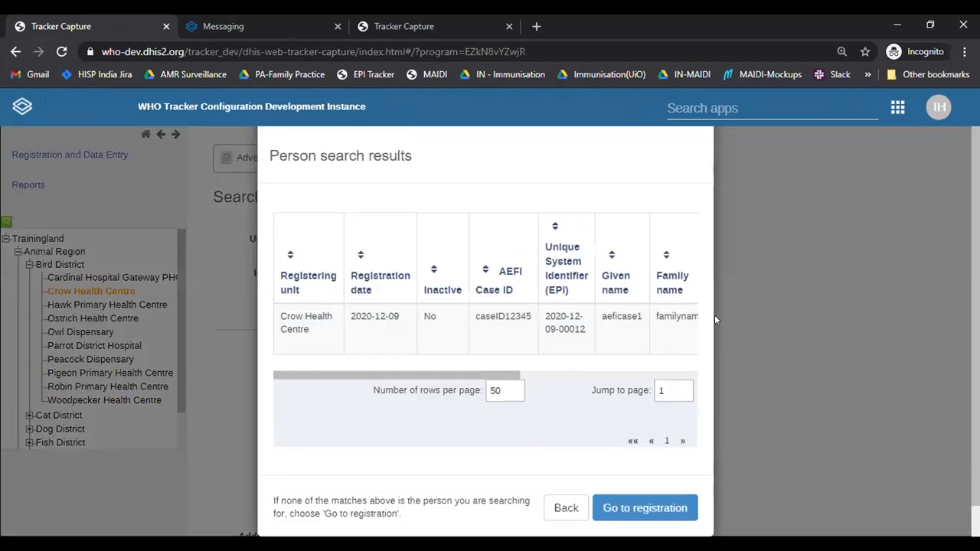
left_click(492, 344)
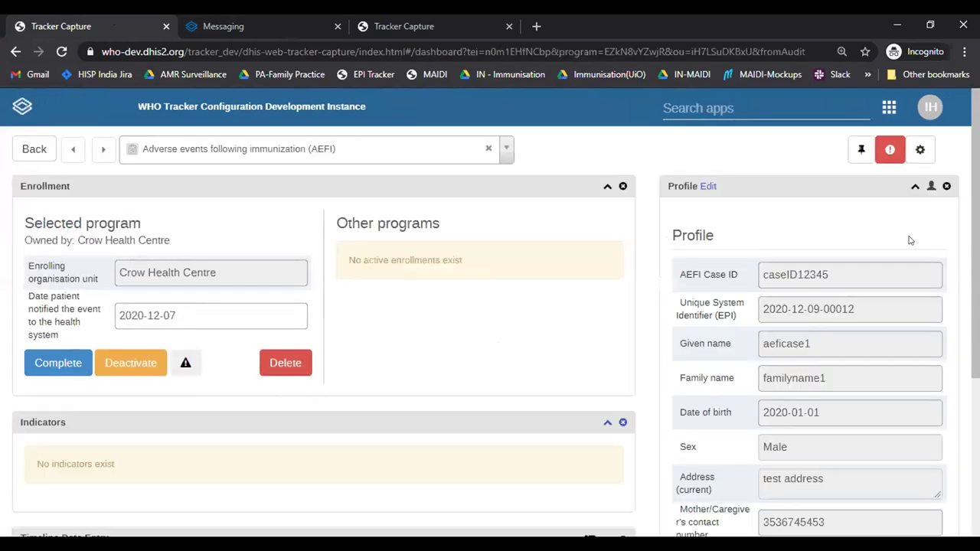
Step: Review the completed 2020-12-08 AEFI event form to confirm its values were kept
scroll(945, 287, "down", 6)
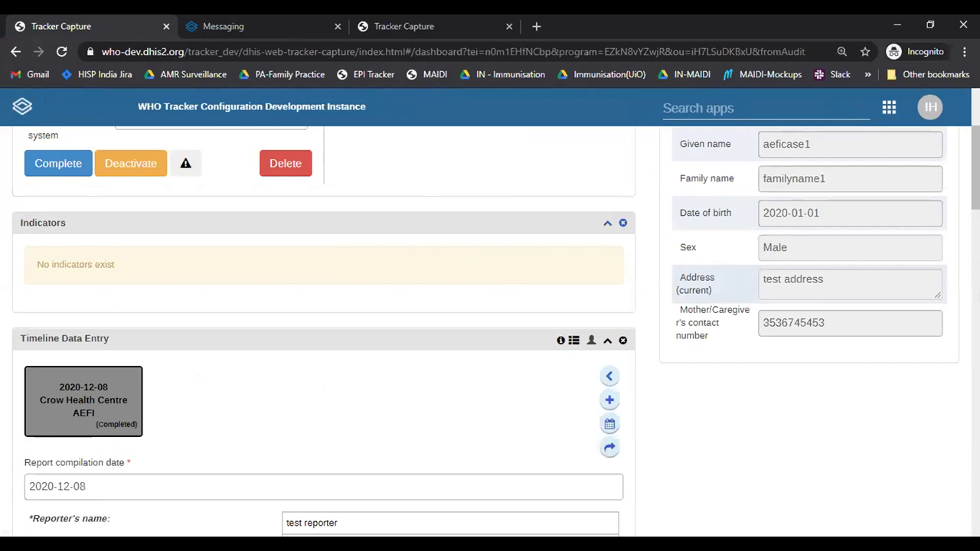
scroll(454, 216, "down", 2)
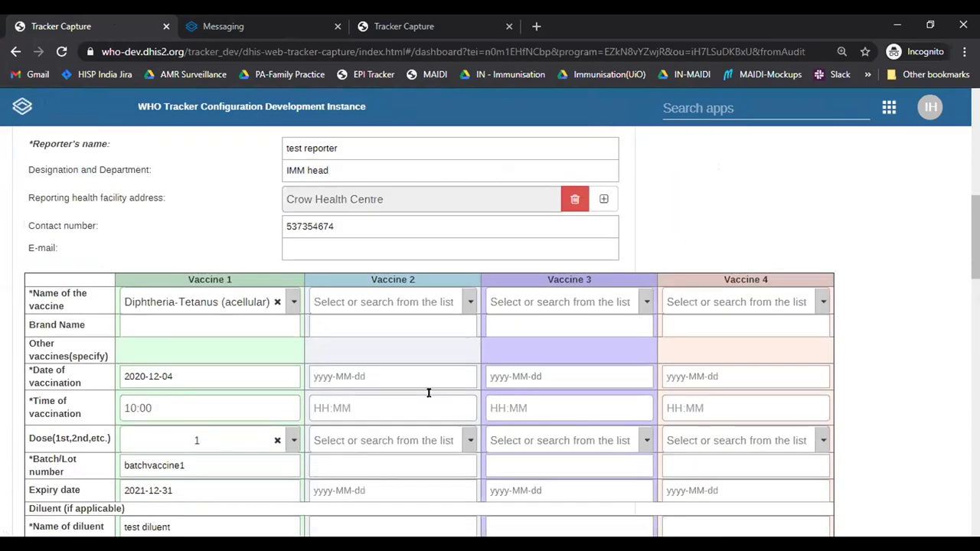
scroll(429, 393, "down", 10)
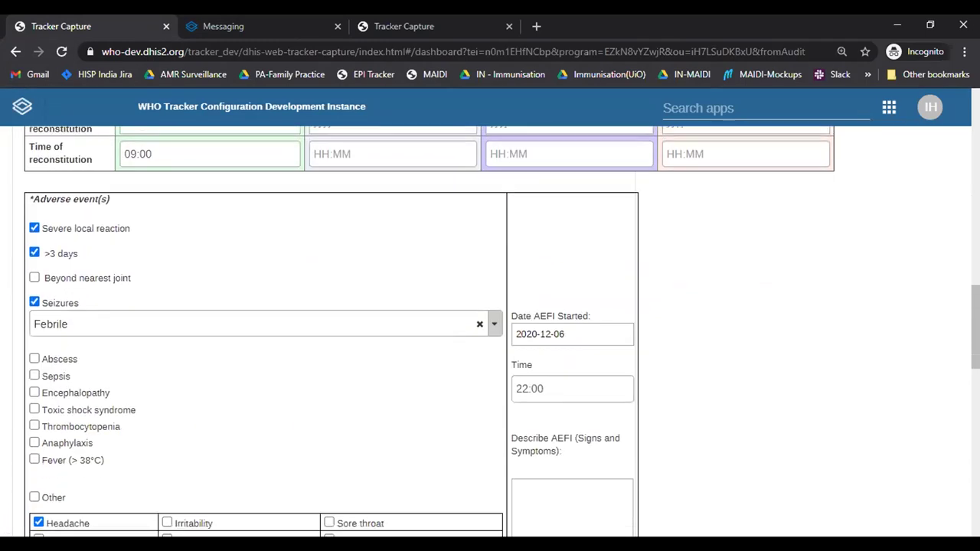
scroll(491, 330, "up", 15)
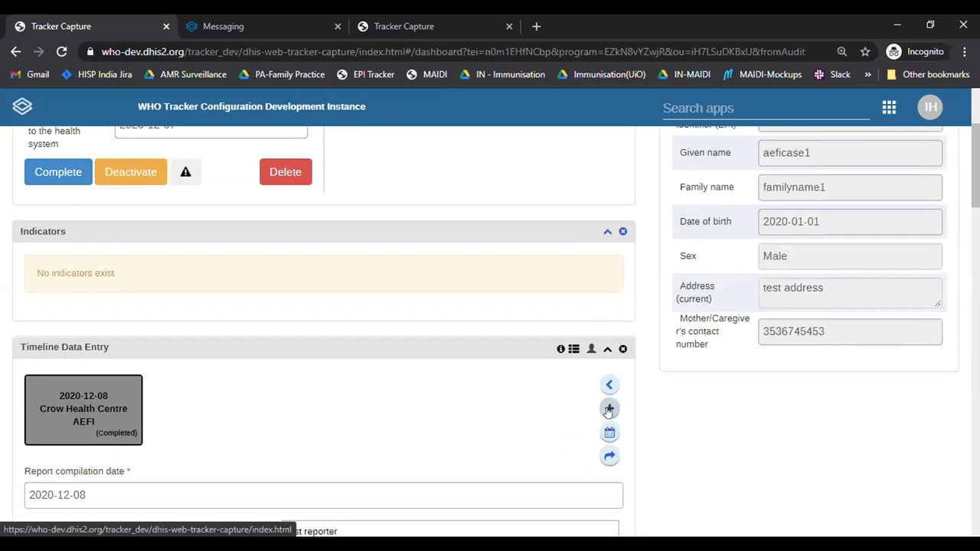
Step: Add and save a new First decision making level event
left_click(607, 410)
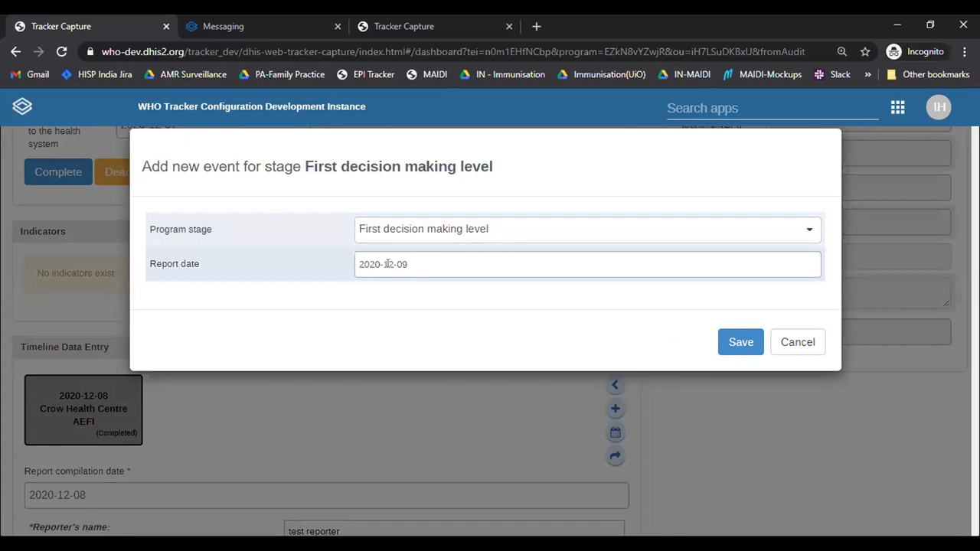
left_click(739, 345)
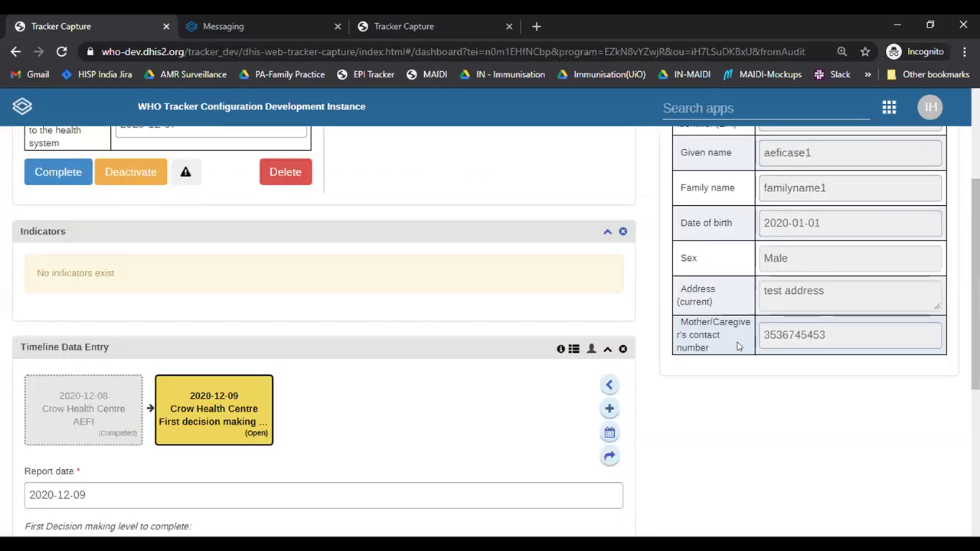
scroll(890, 332, "down", 2)
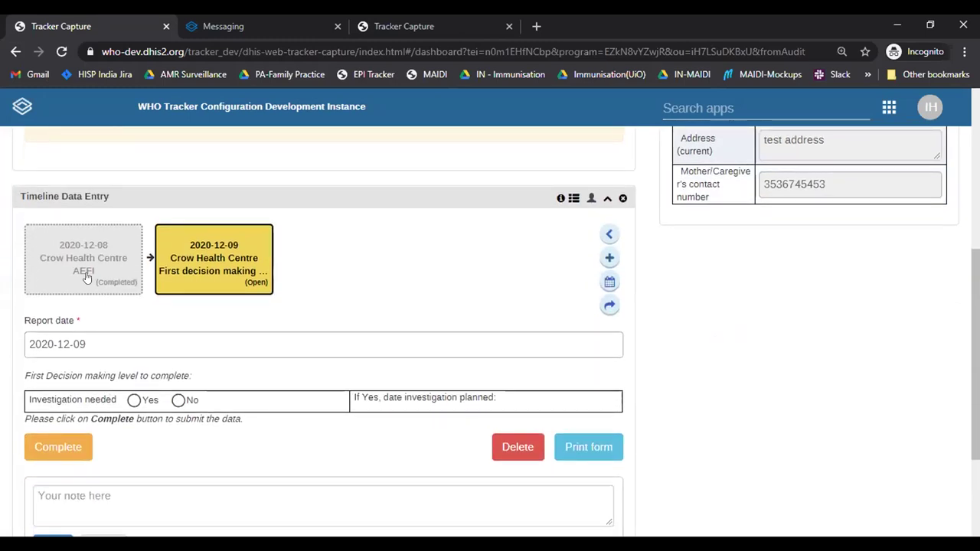
mouse_move(69, 255)
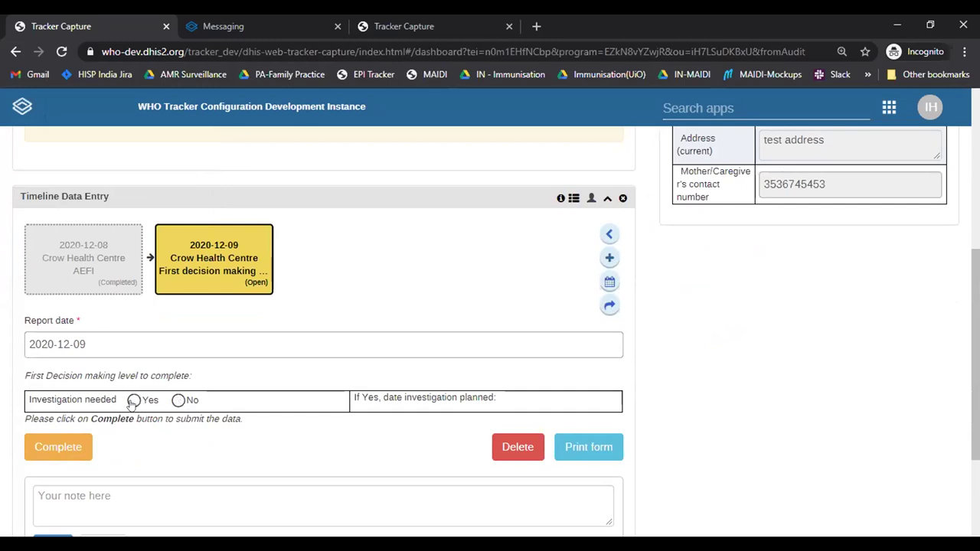
Step: Set Investigation needed to No, clearing the 2020-12-16 planned date, and complete the event
left_click(134, 401)
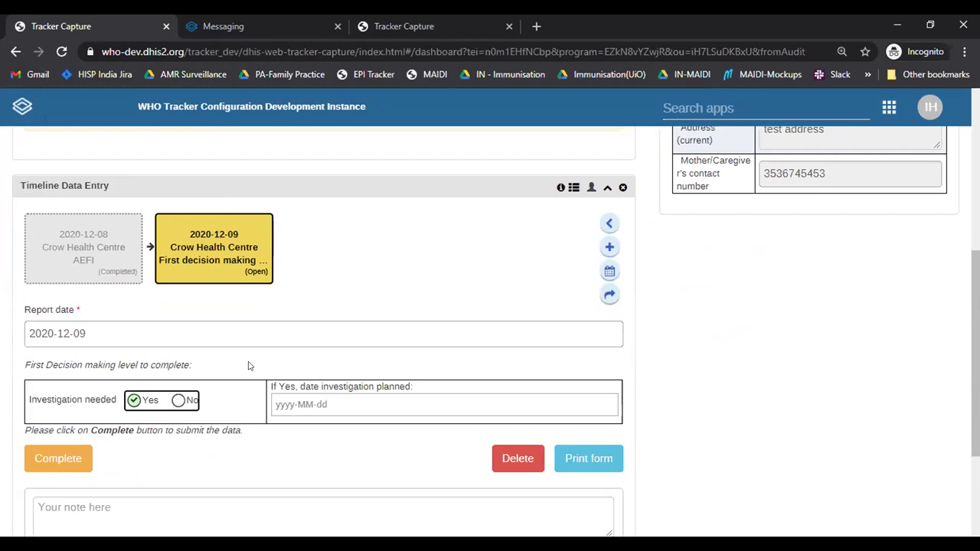
left_click(299, 404)
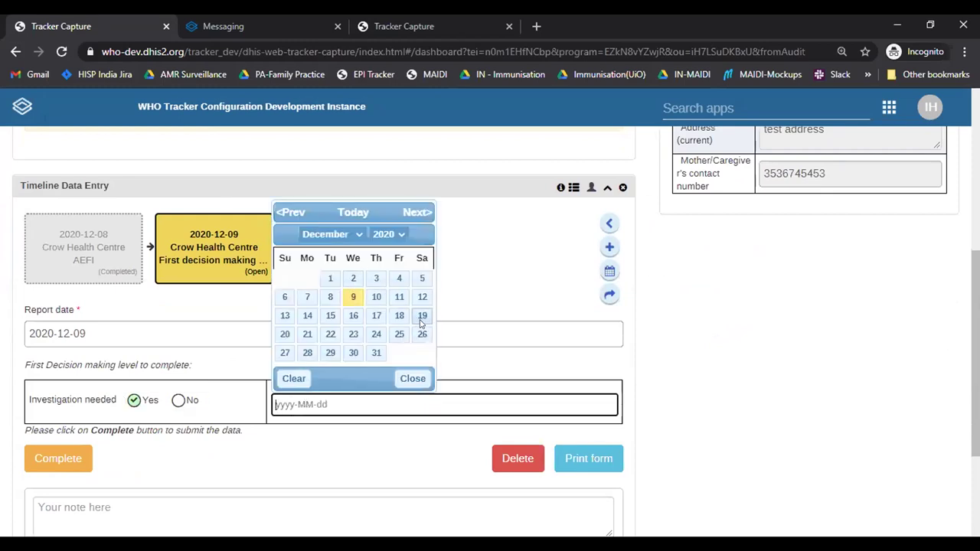
left_click(548, 311)
left_click(372, 400)
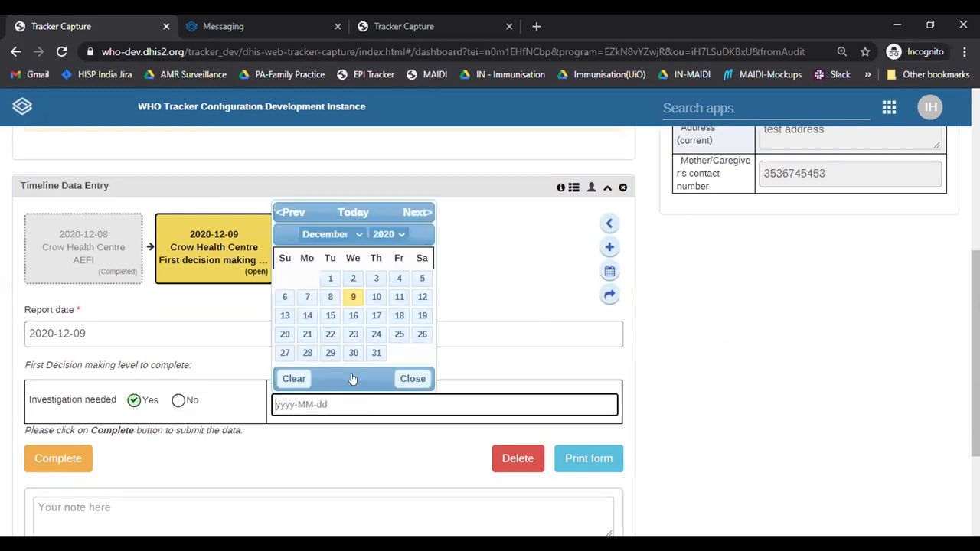
left_click(353, 315)
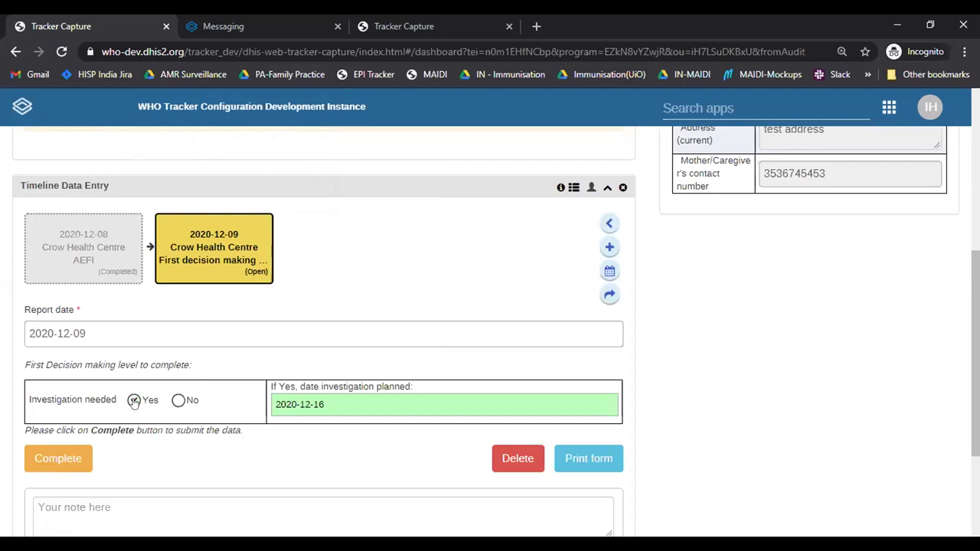
left_click(178, 402)
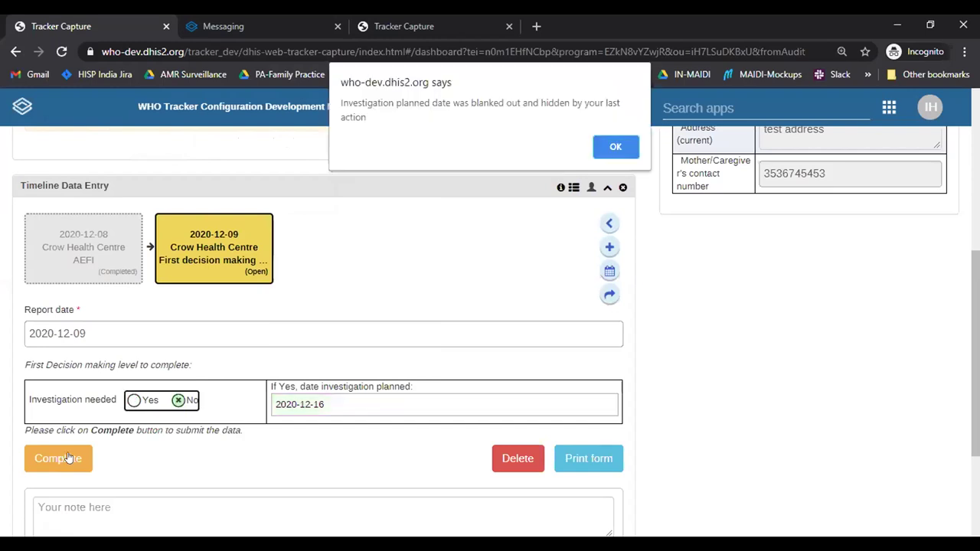
left_click(627, 145)
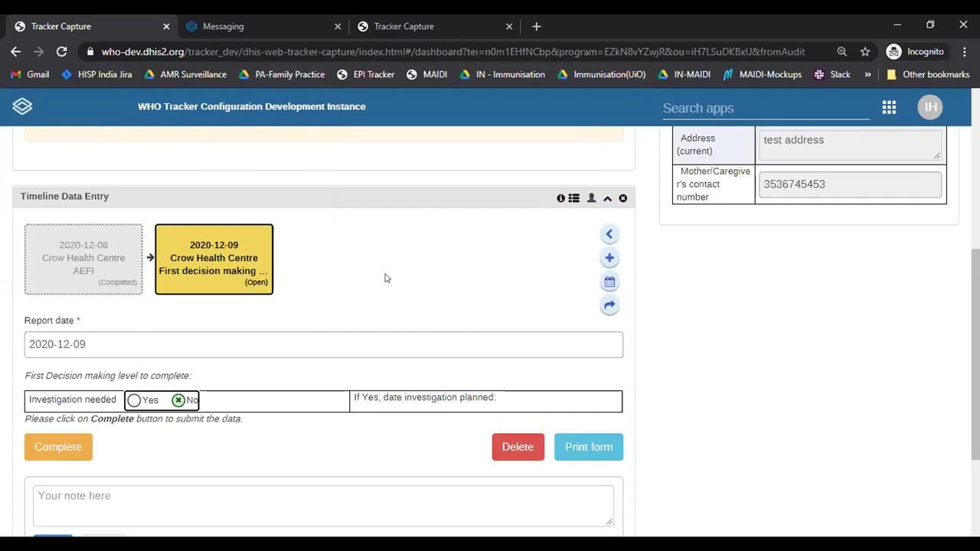
left_click(41, 450)
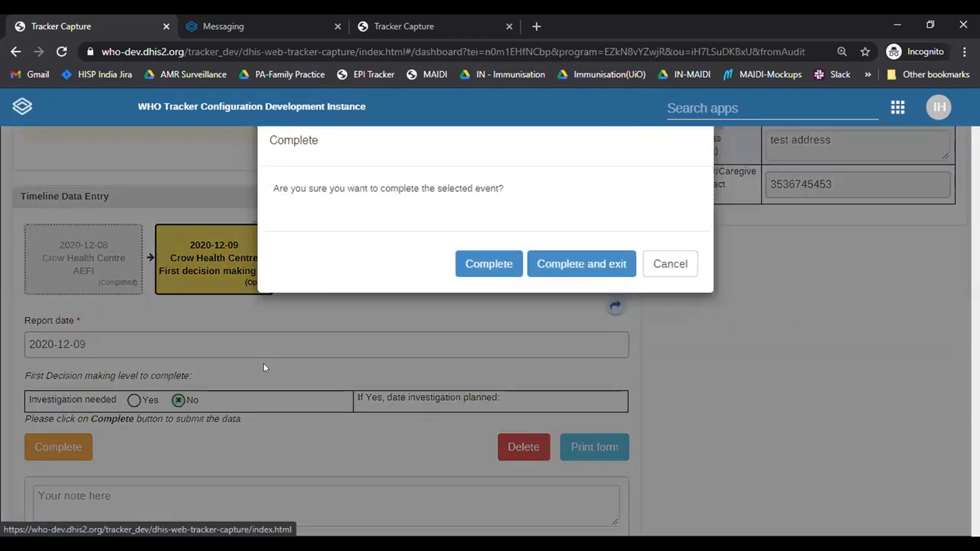
key("Return")
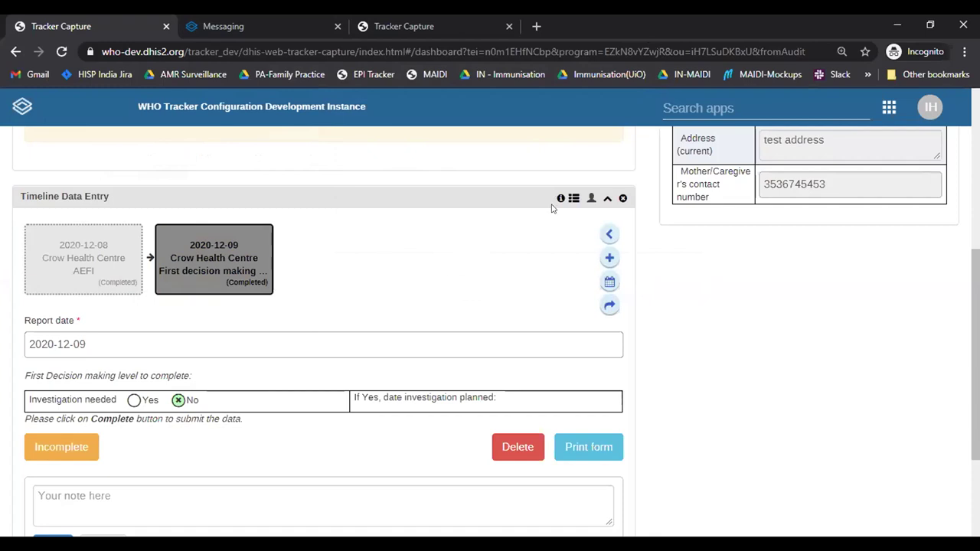
Step: Add and save a National level event with report date 2020-12-09
left_click(609, 258)
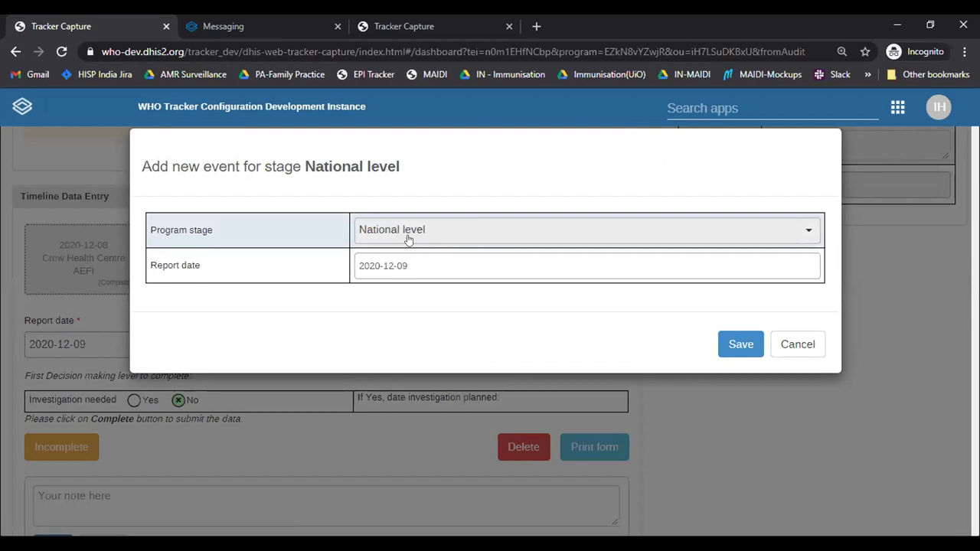
left_click(739, 345)
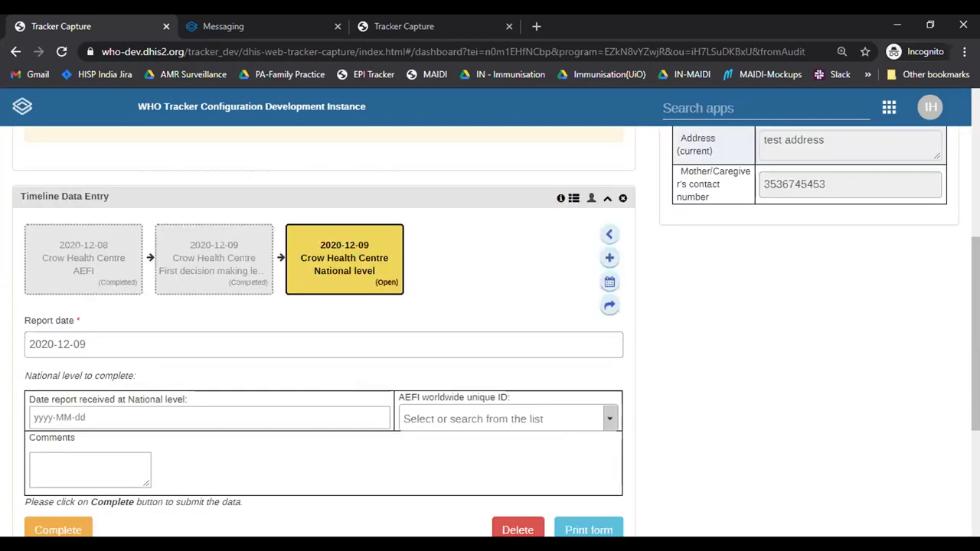
scroll(751, 356, "down", 1)
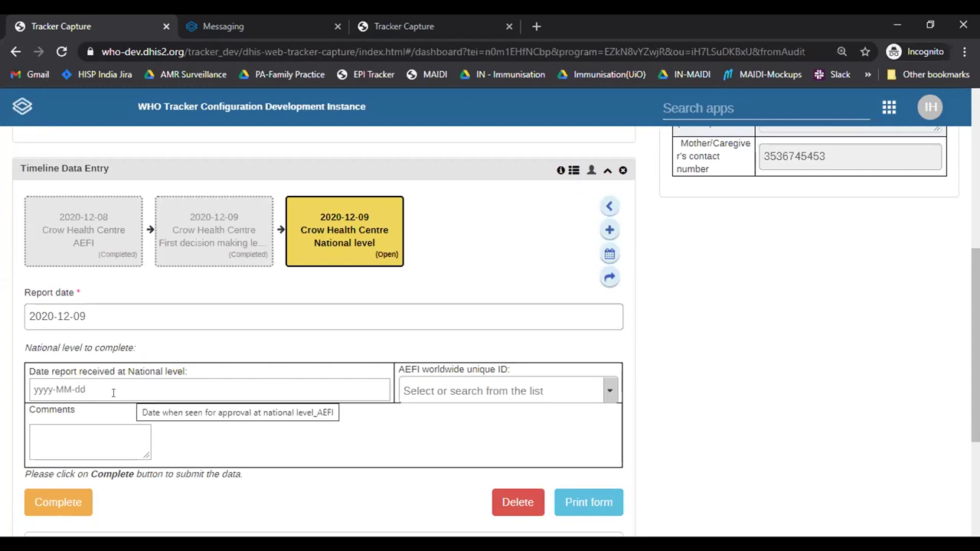
left_click(88, 389)
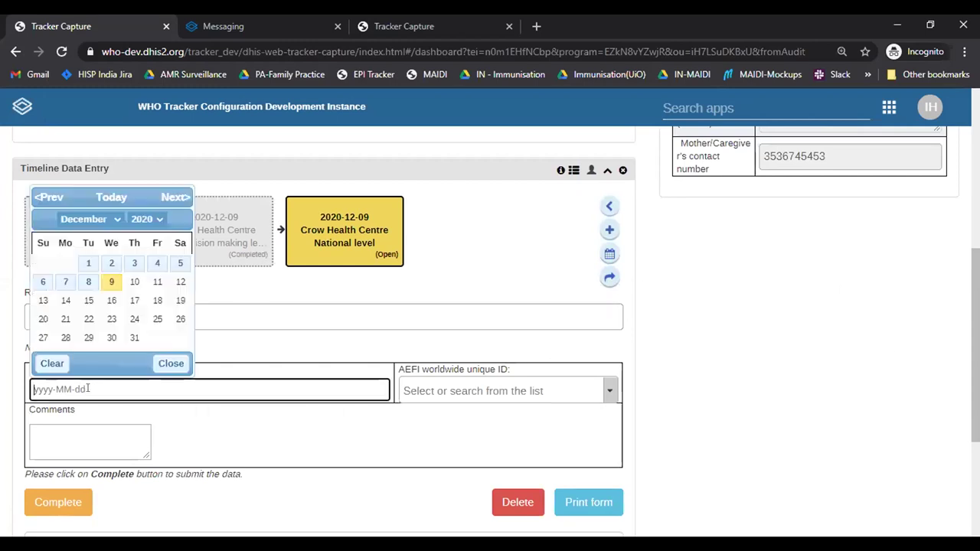
Step: Set the date report received at National level to 2020-12-09 and open the AEFI worldwide unique ID list
left_click(111, 281)
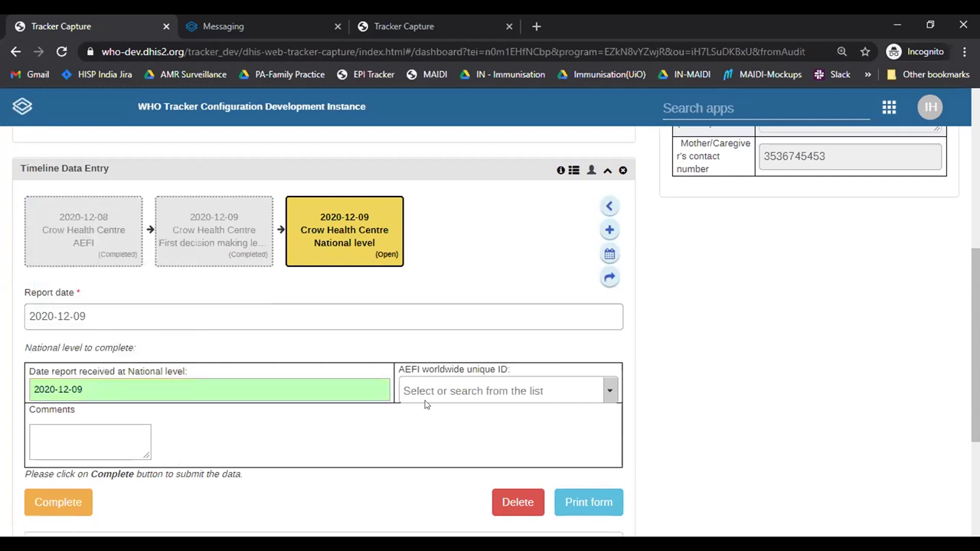
left_click(486, 391)
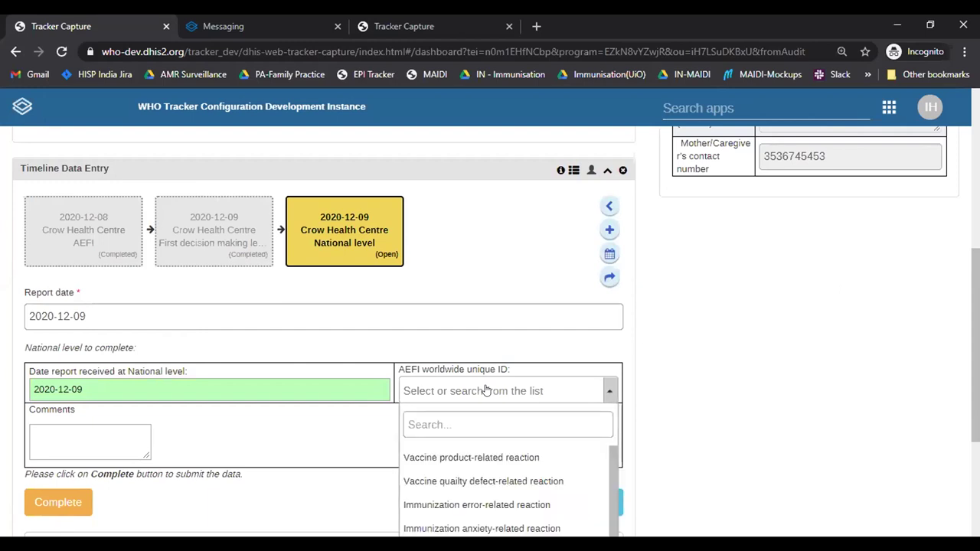
scroll(633, 435, "down", 2)
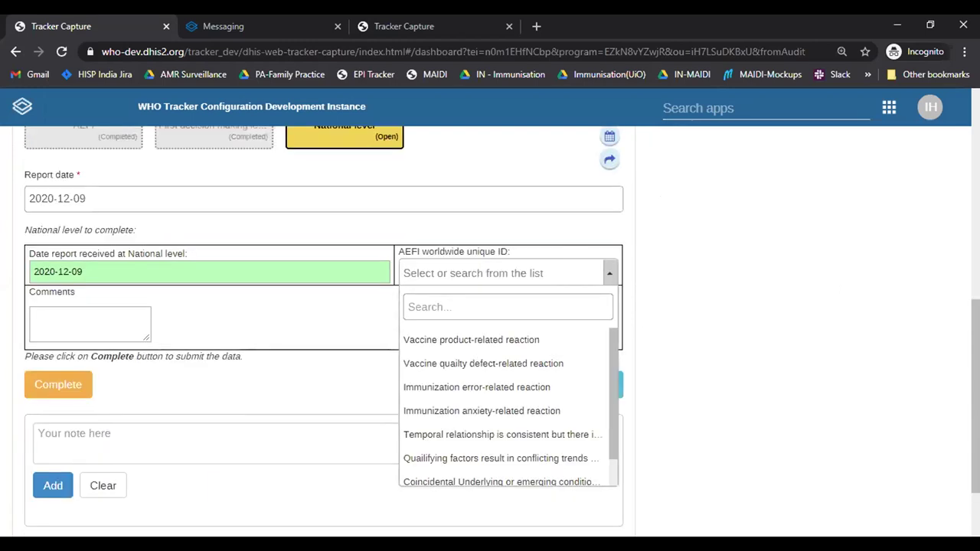
key("ctrl+plus")
key("ctrl+plus")
Step: Browse the AEFI worldwide unique ID options, close the list without choosing, and restore the zoom
scroll(490, 337, "down", 4)
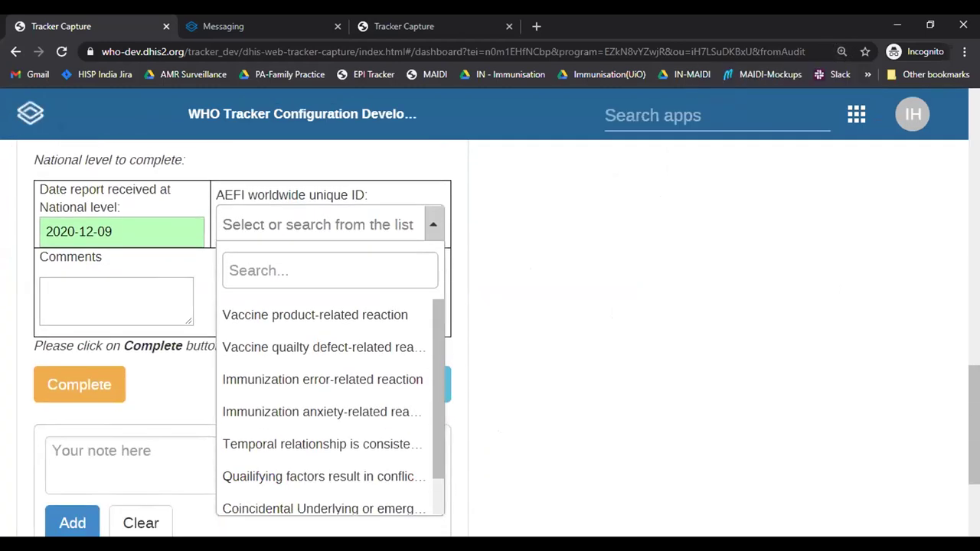
scroll(508, 263, "down", 1)
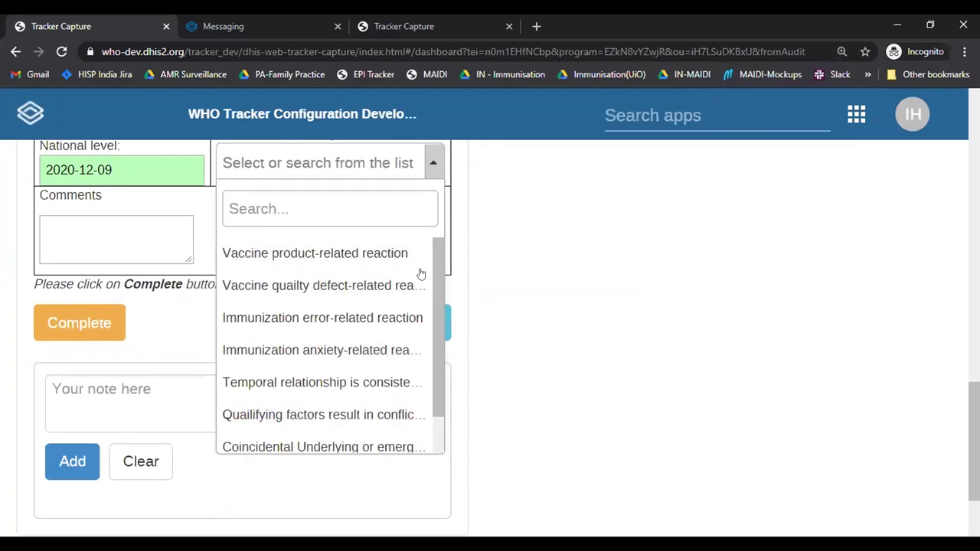
scroll(423, 278, "down", 1)
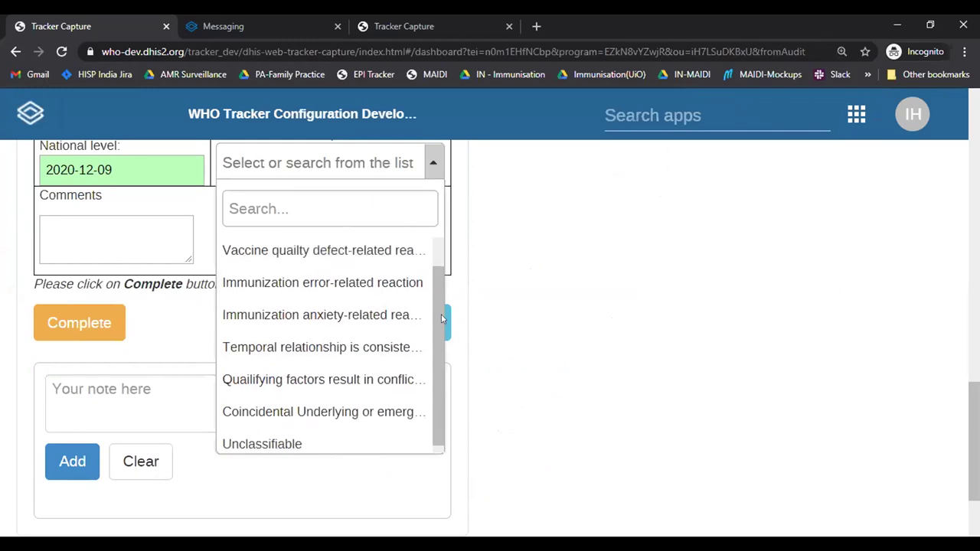
scroll(440, 274, "up", 1)
scroll(437, 288, "down", 1)
scroll(440, 280, "up", 1)
left_click(586, 238)
key("ctrl+minus")
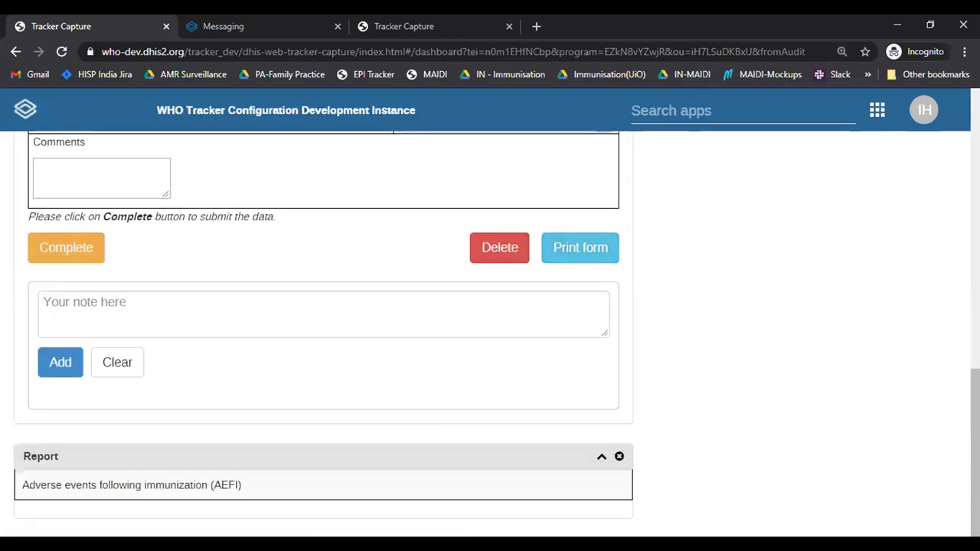
scroll(147, 332, "up", 2)
left_click(147, 327)
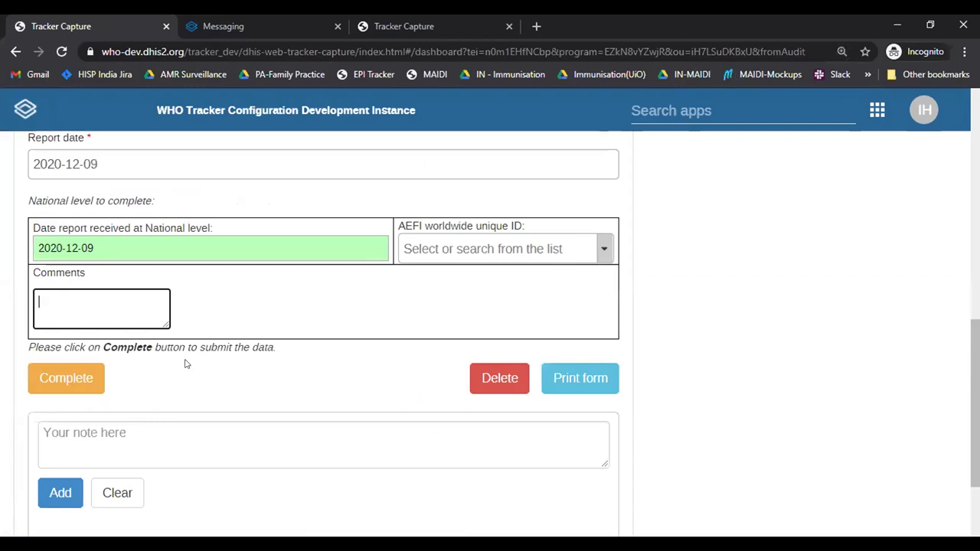
Step: Complete the National level event, then move to the Messaging page
left_click(104, 377)
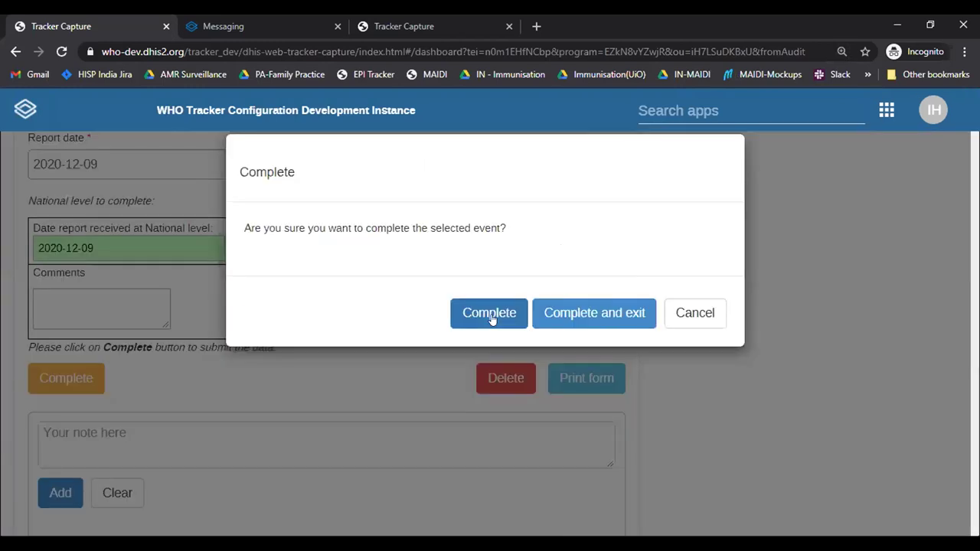
left_click(492, 320)
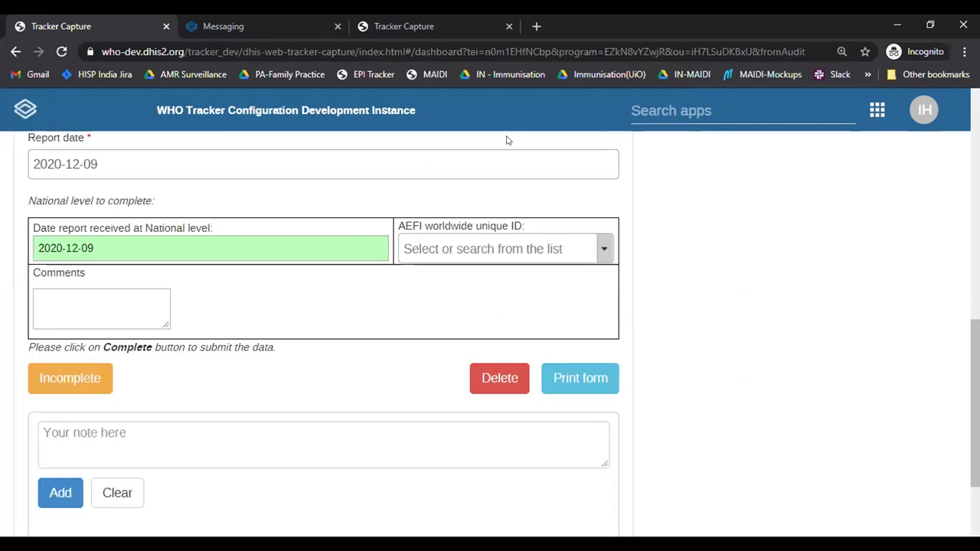
scroll(849, 340, "up", 3)
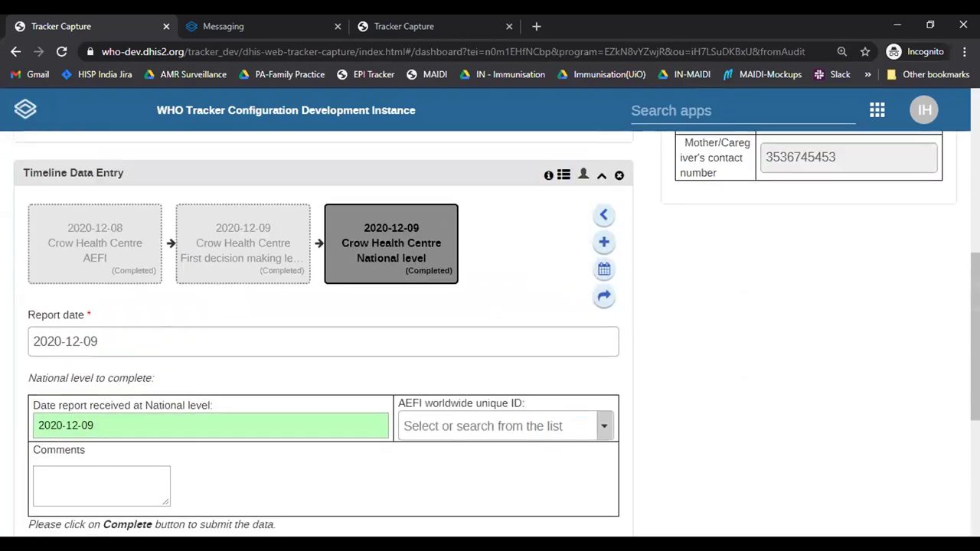
scroll(848, 340, "up", 1)
mouse_move(405, 295)
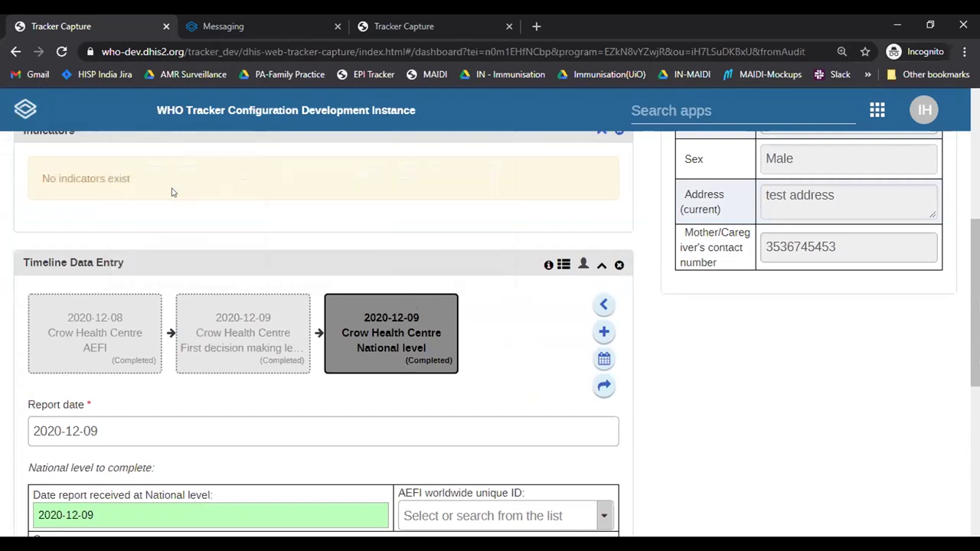
left_click(216, 21)
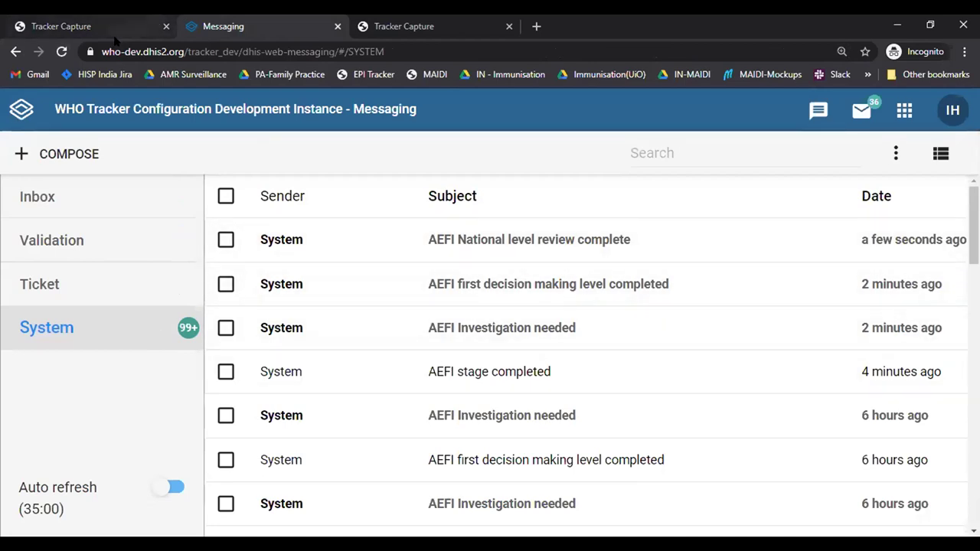
Step: Return to the Tracker Capture tab, where the AEFI dashboard shows 32.0 cases
left_click(95, 23)
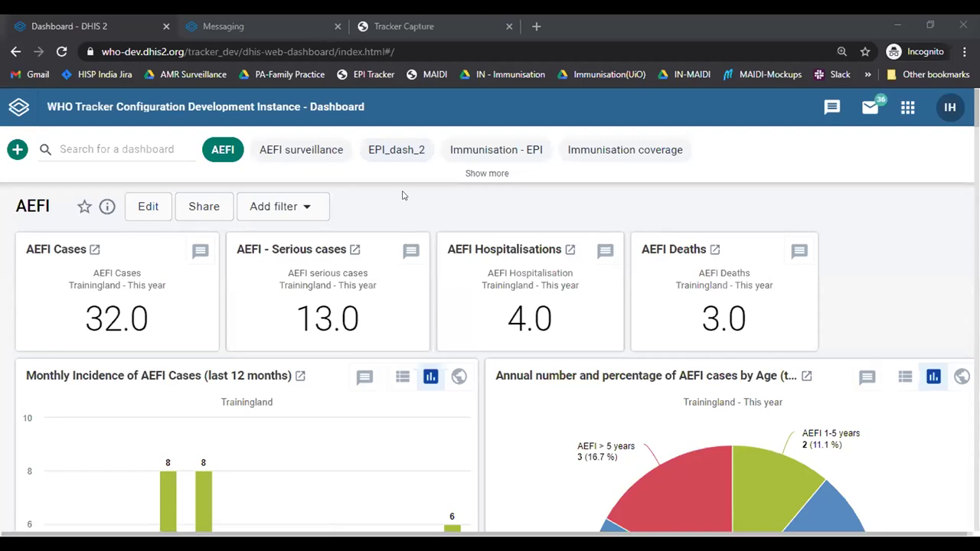
Step: Bring the browser forward and go back to the Messaging System message list
left_click(460, 203)
left_click(212, 22)
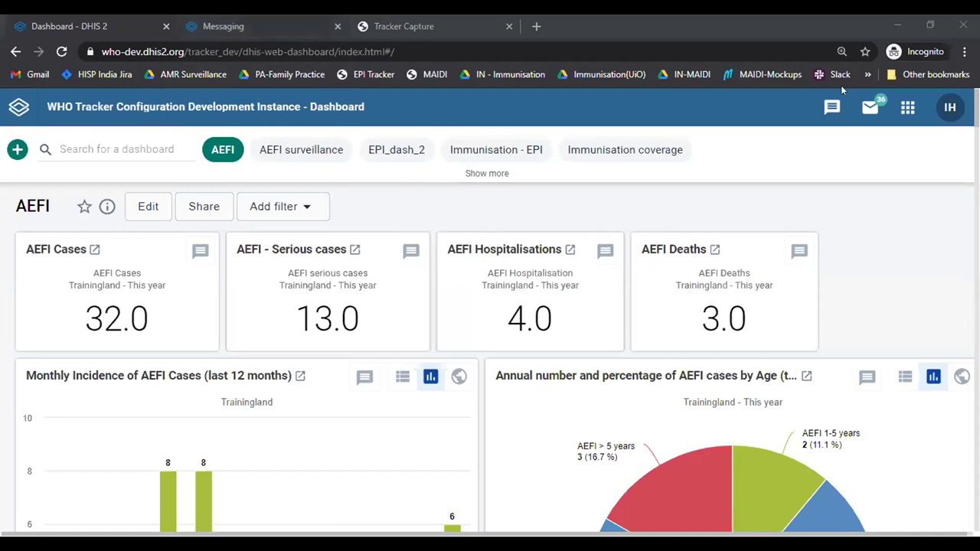
Step: Launch Tracker Capture from the apps menu and open the first case's AEFI event form
left_click(913, 108)
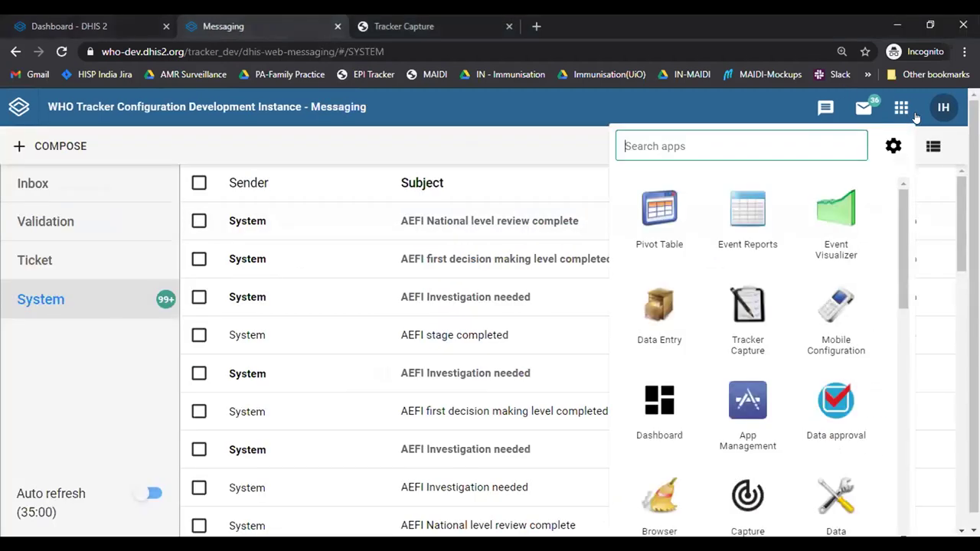
type("trac")
left_click(660, 226)
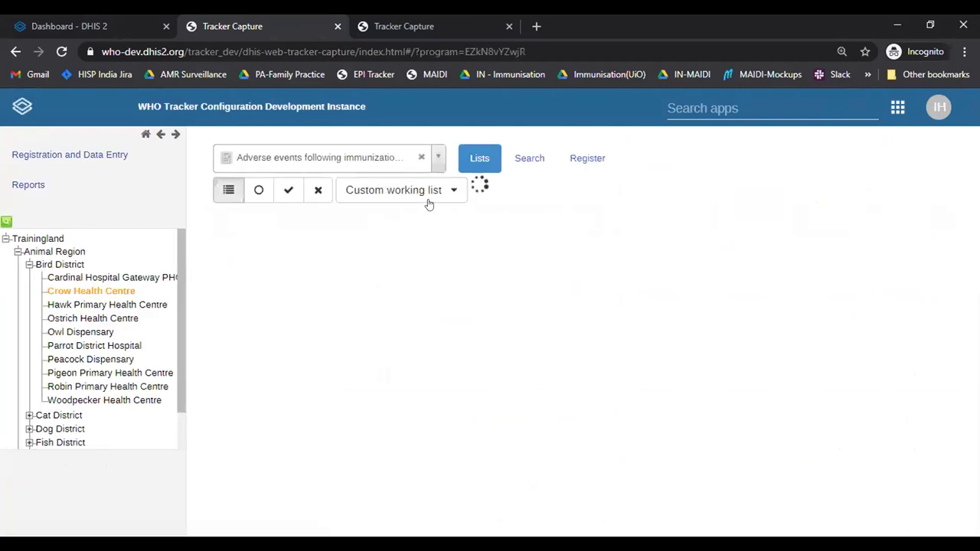
left_click(463, 255)
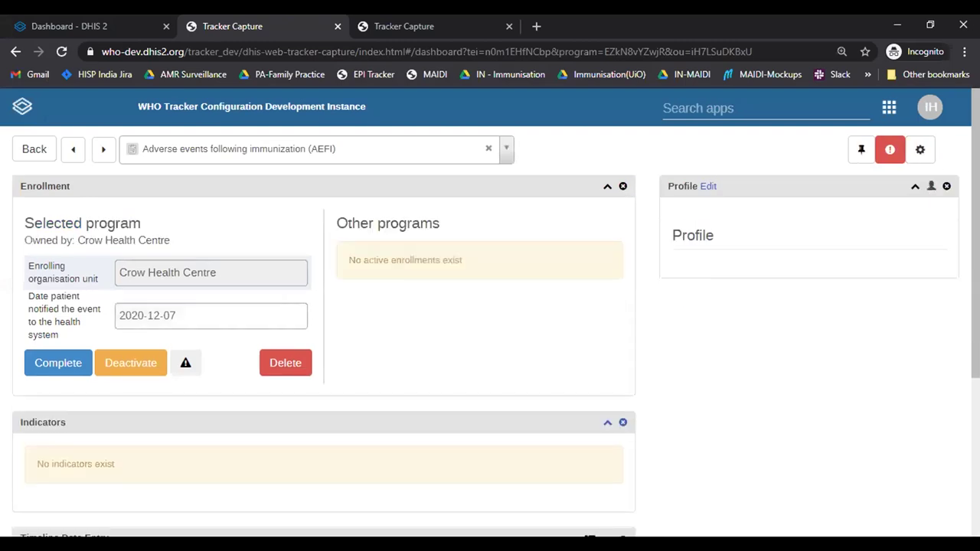
scroll(490, 329, "down", 5)
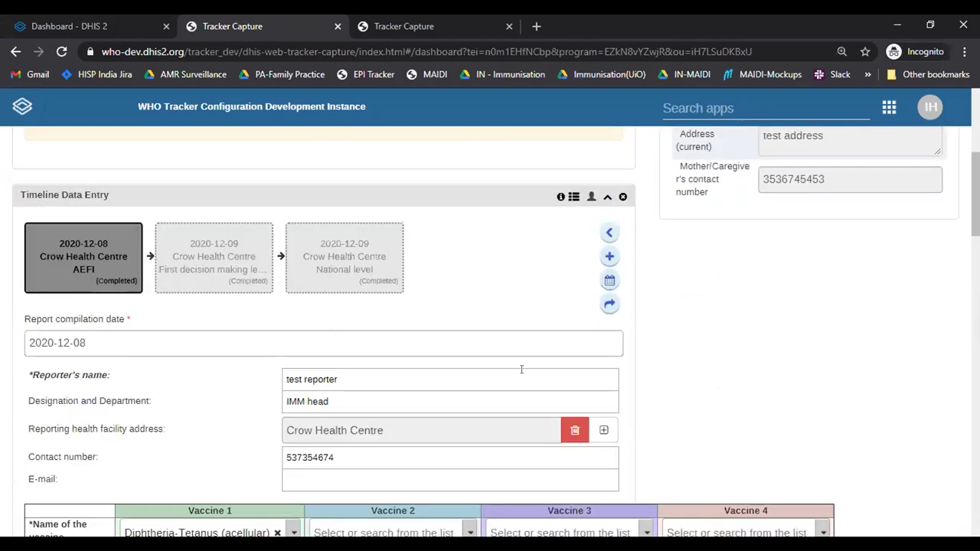
scroll(521, 368, "down", 2)
scroll(182, 467, "down", 3)
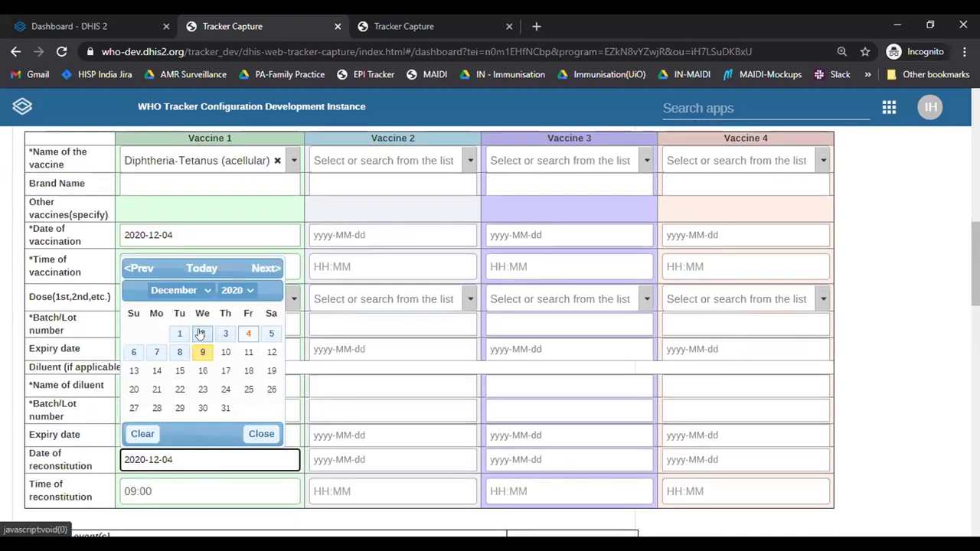
Step: Change the Date of reconstitution to 2020-12-07 and mark the event incomplete
left_click(200, 332)
left_click(166, 459)
left_click(160, 353)
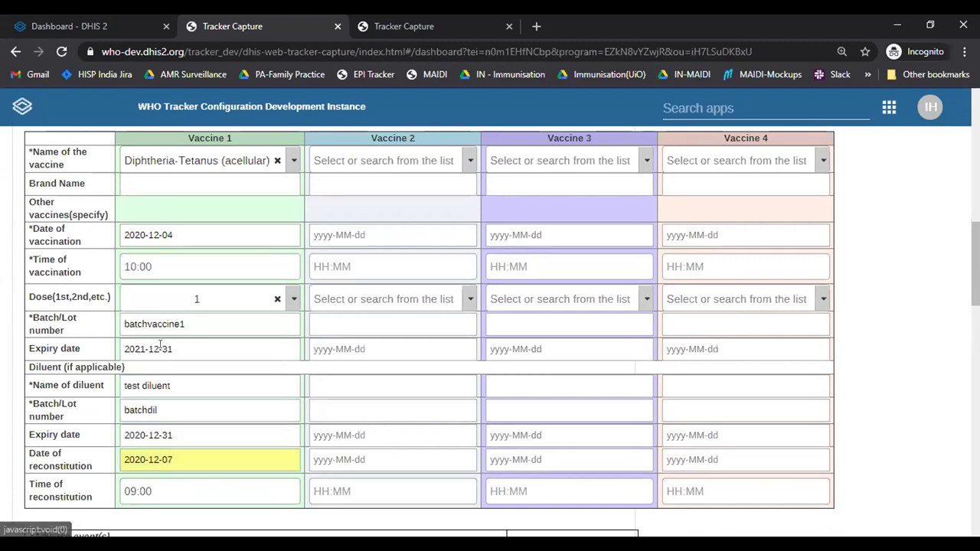
scroll(127, 334, "down", 12)
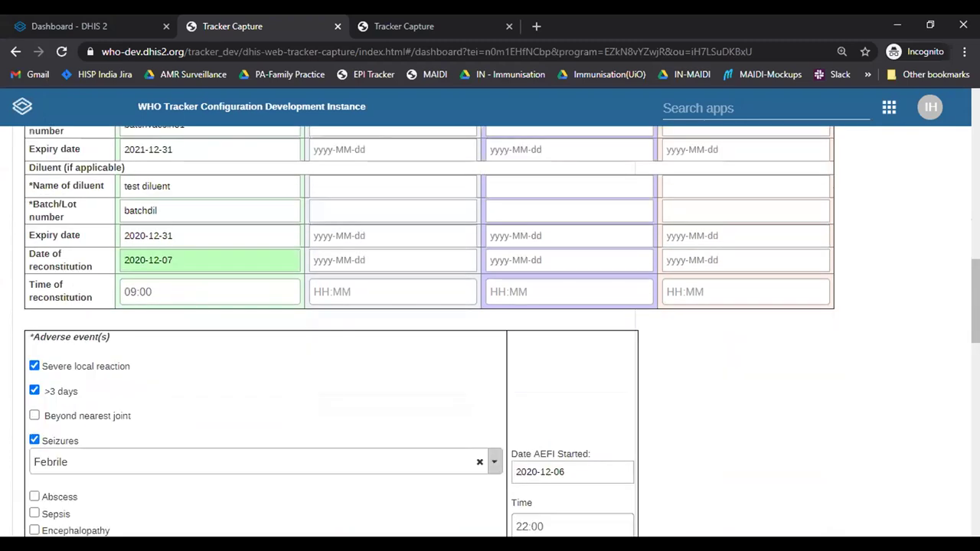
scroll(83, 337, "down", 5)
left_click(81, 334)
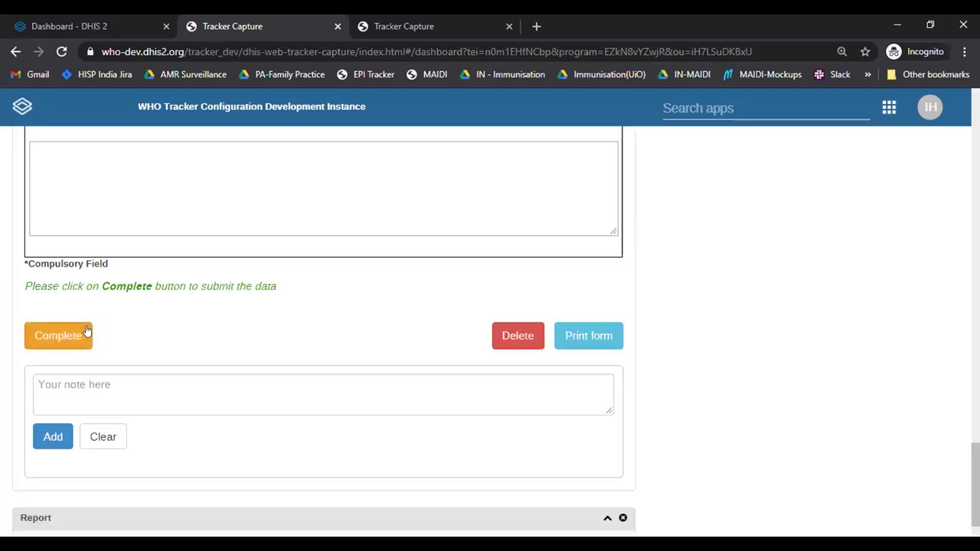
Step: Cancel completing the event at the reconstitution-date warning and go to the AEFI dashboard tab
left_click(86, 332)
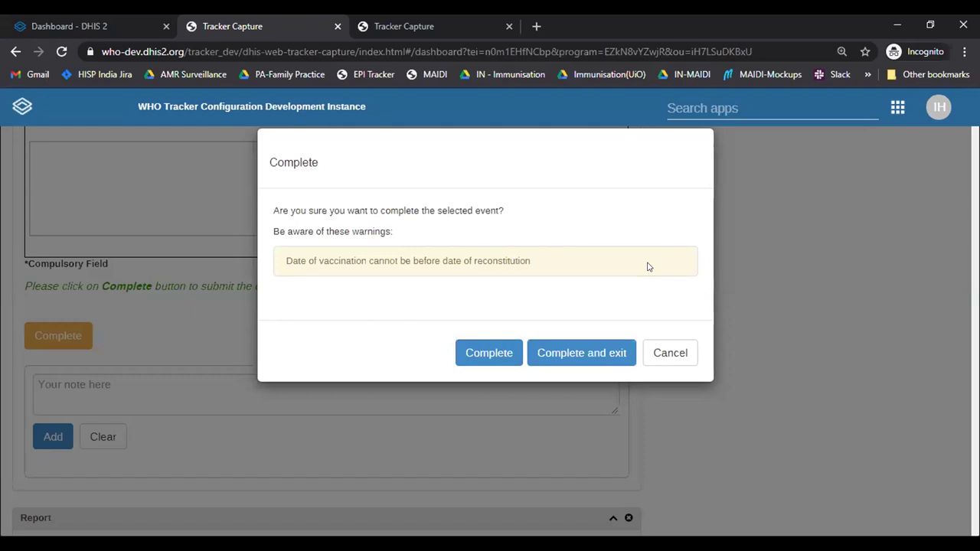
left_click(671, 352)
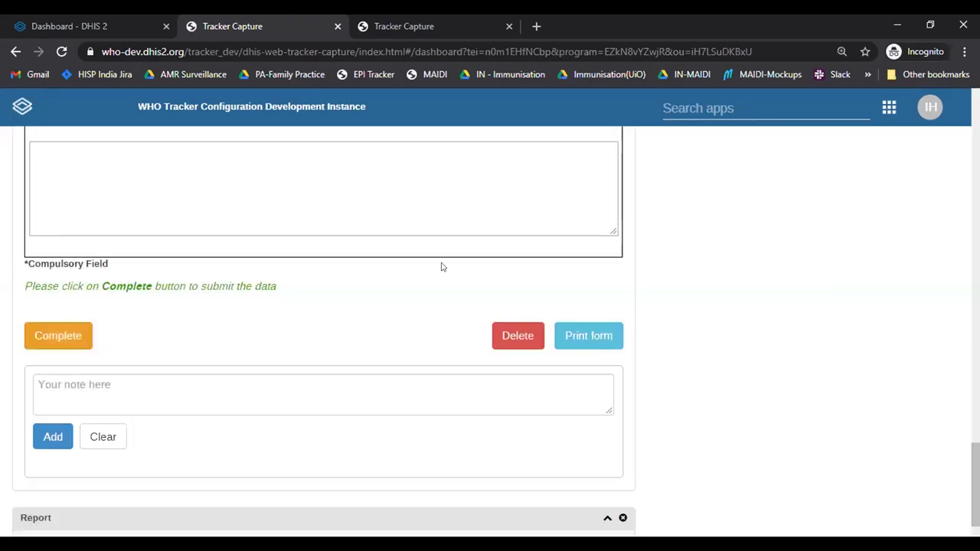
left_click(47, 18)
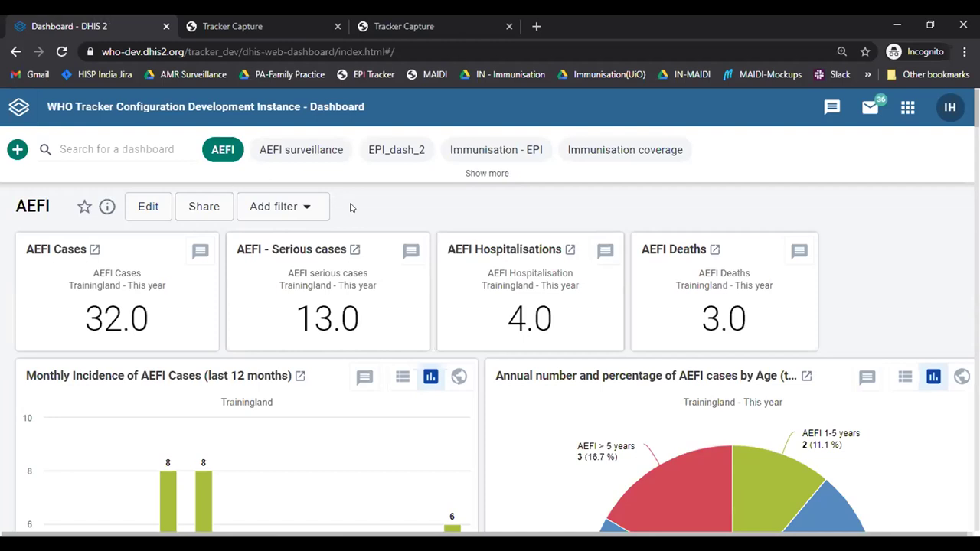
scroll(491, 352, "down", 5)
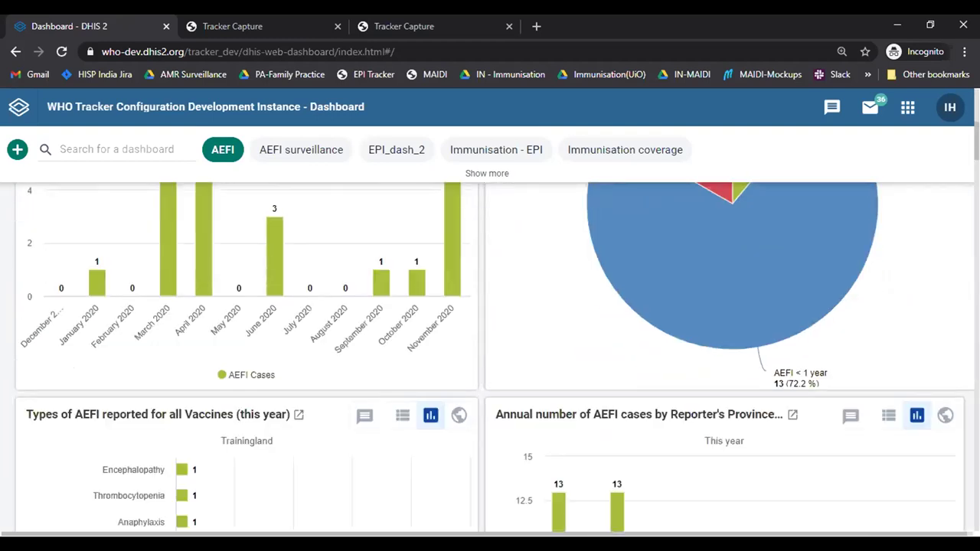
scroll(370, 180, "up", 5)
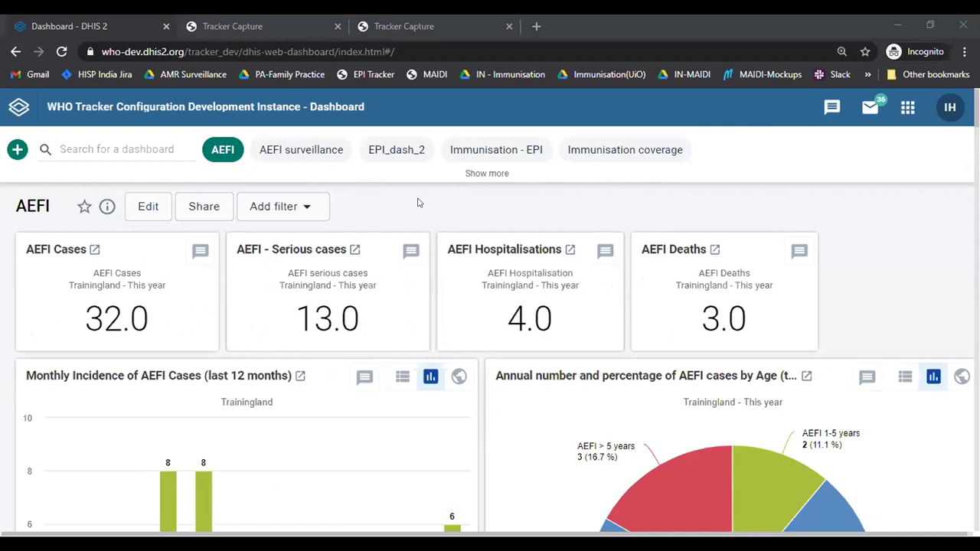
left_click(317, 151)
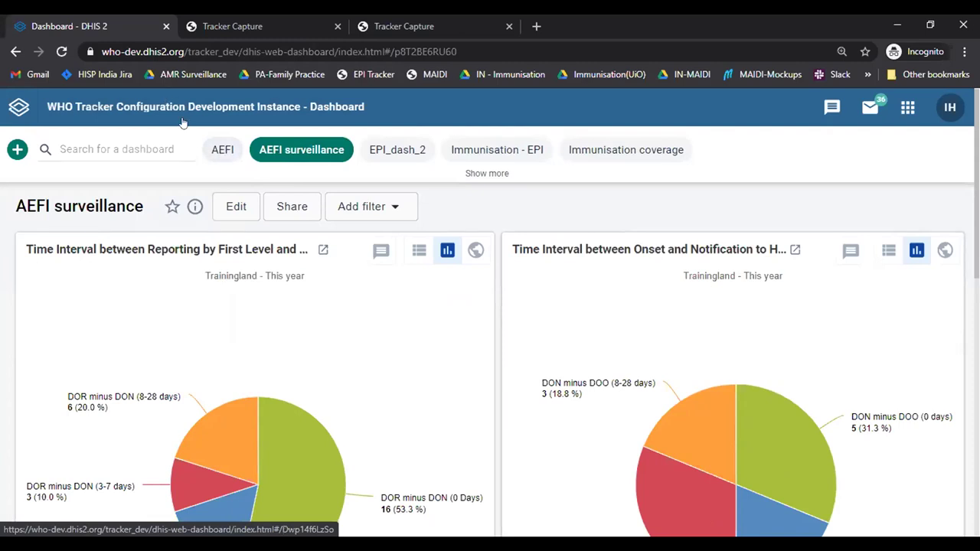
left_click(230, 149)
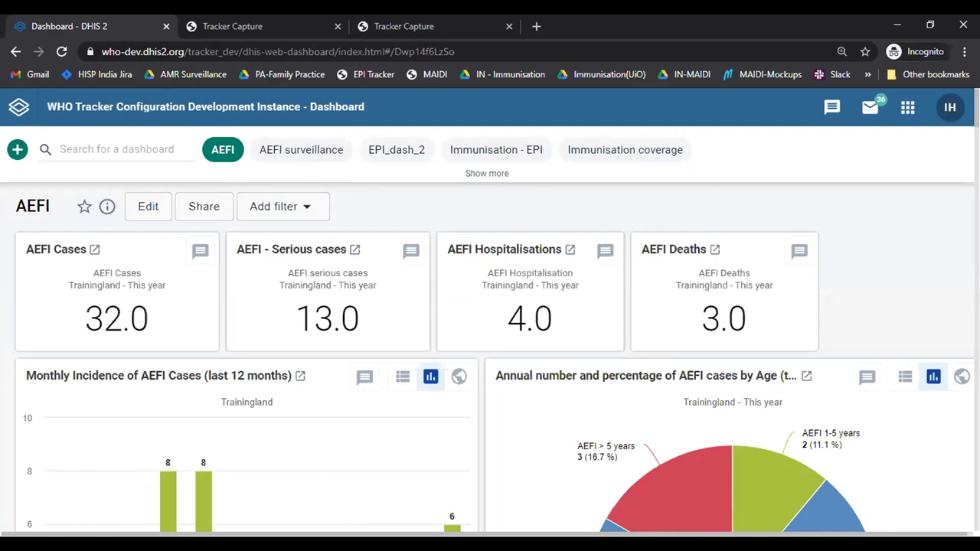
scroll(490, 360, "down", 1)
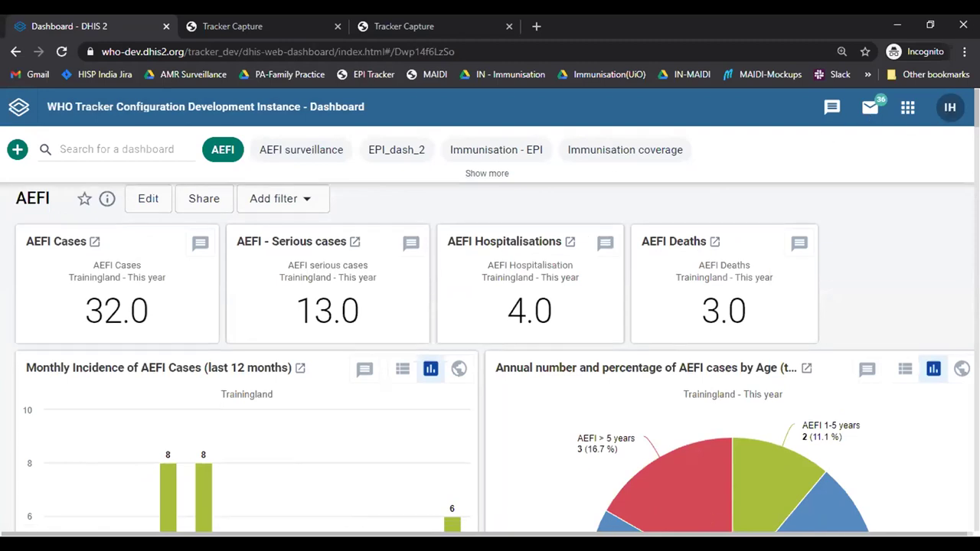
scroll(490, 360, "up", 1)
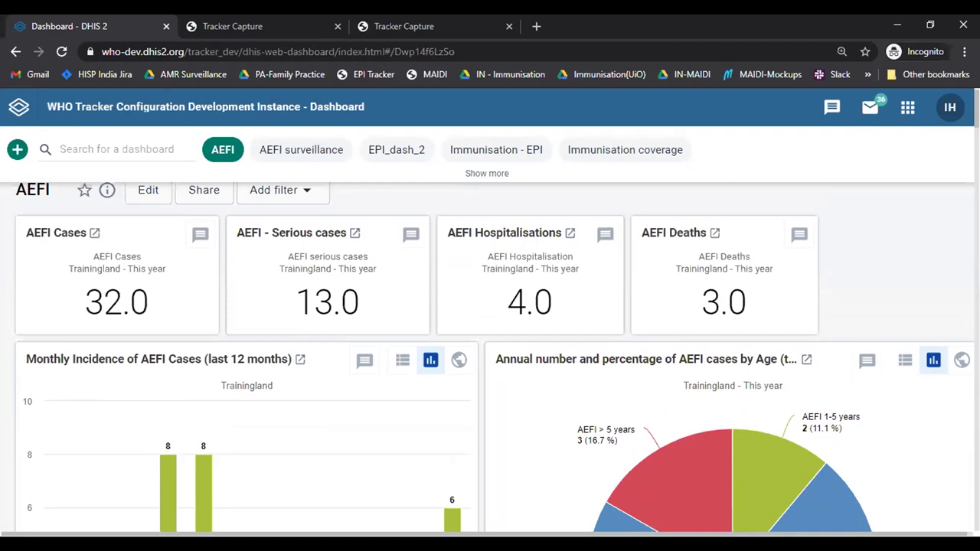
scroll(490, 360, "down", 1)
scroll(490, 359, "down", 3)
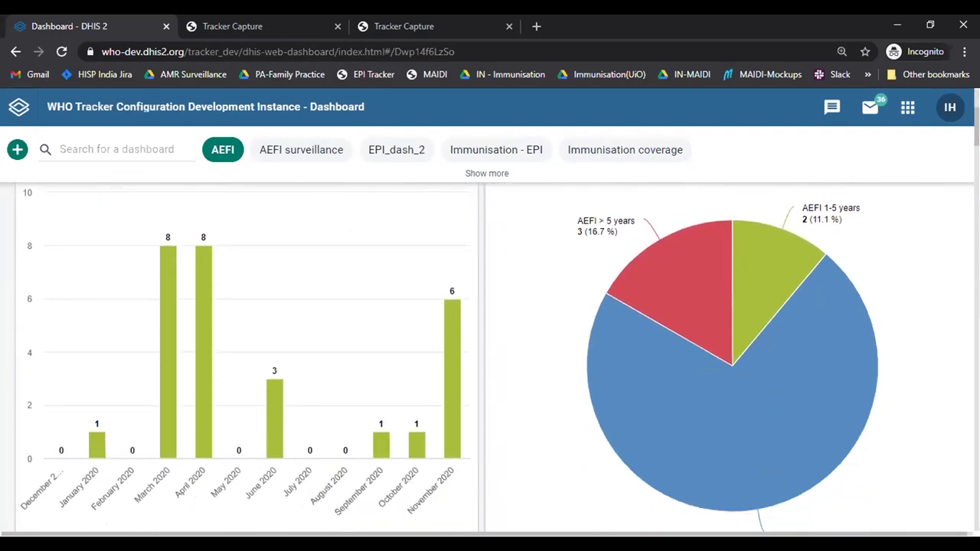
scroll(490, 360, "up", 1)
scroll(490, 359, "down", 1)
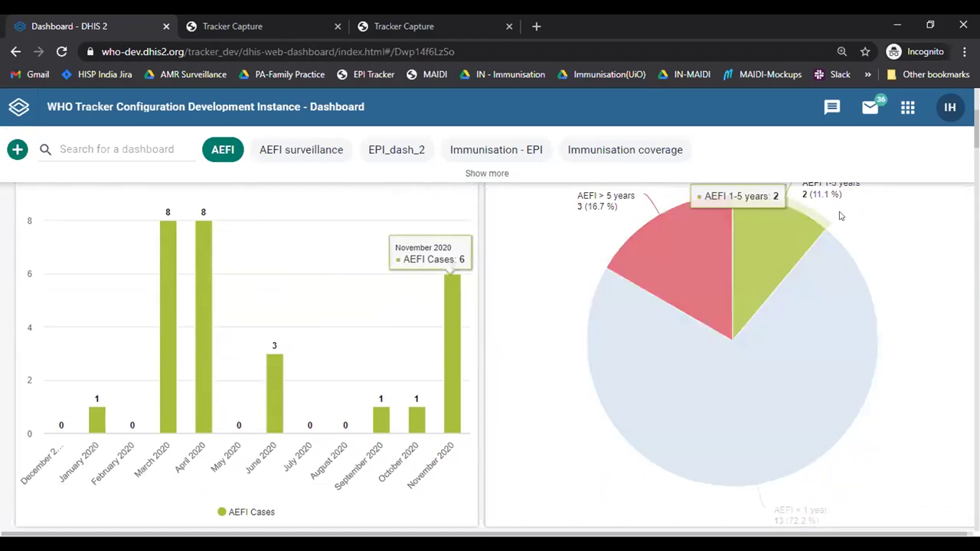
scroll(962, 191, "up", 1)
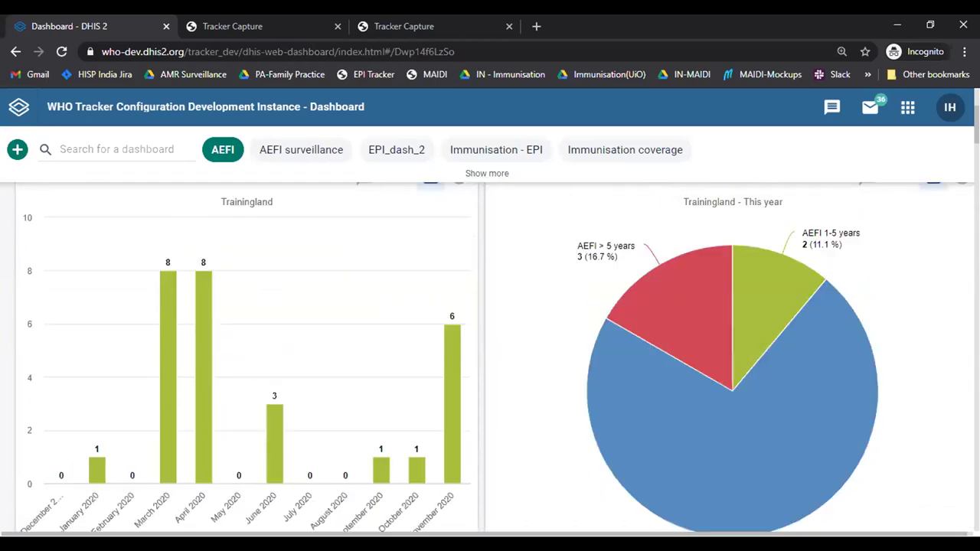
scroll(962, 191, "down", 2)
scroll(494, 357, "down", 5)
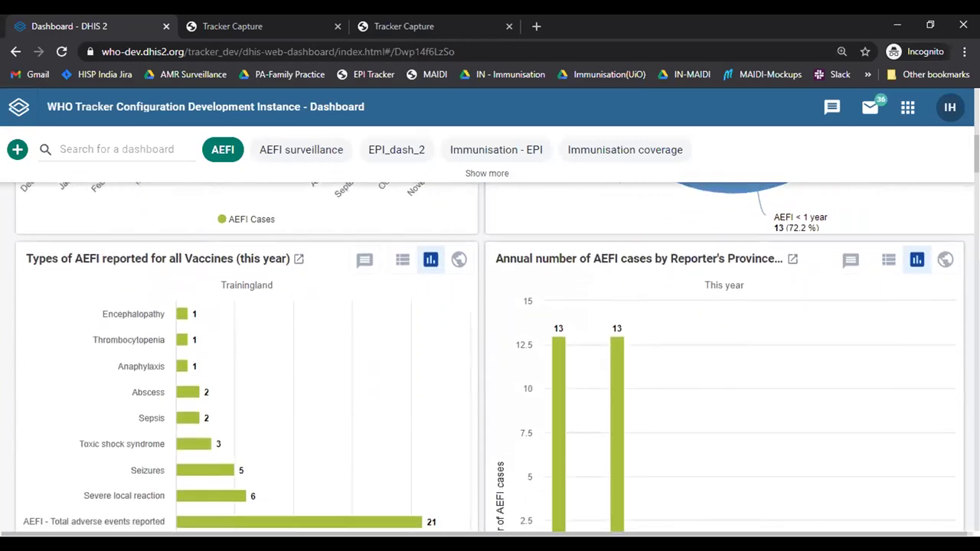
scroll(409, 286, "down", 1)
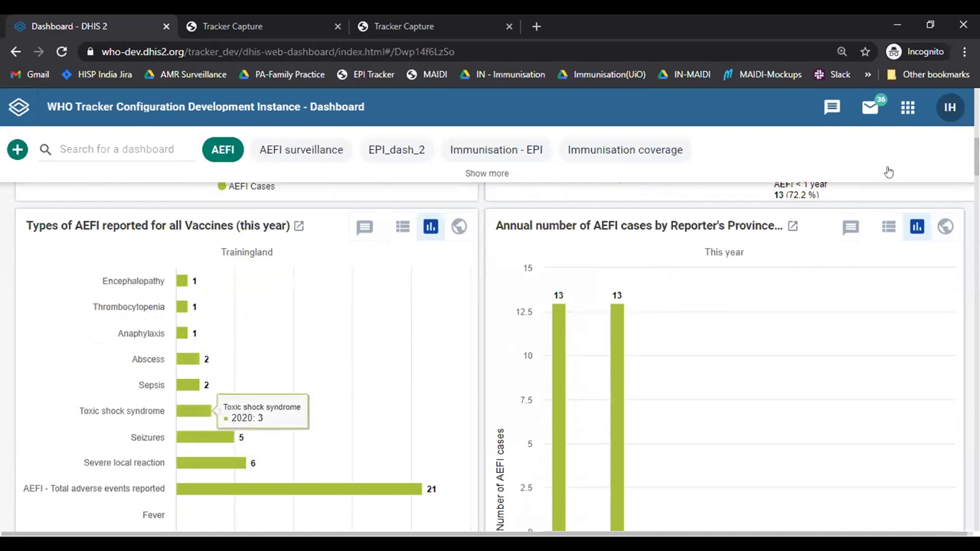
scroll(490, 352, "down", 2)
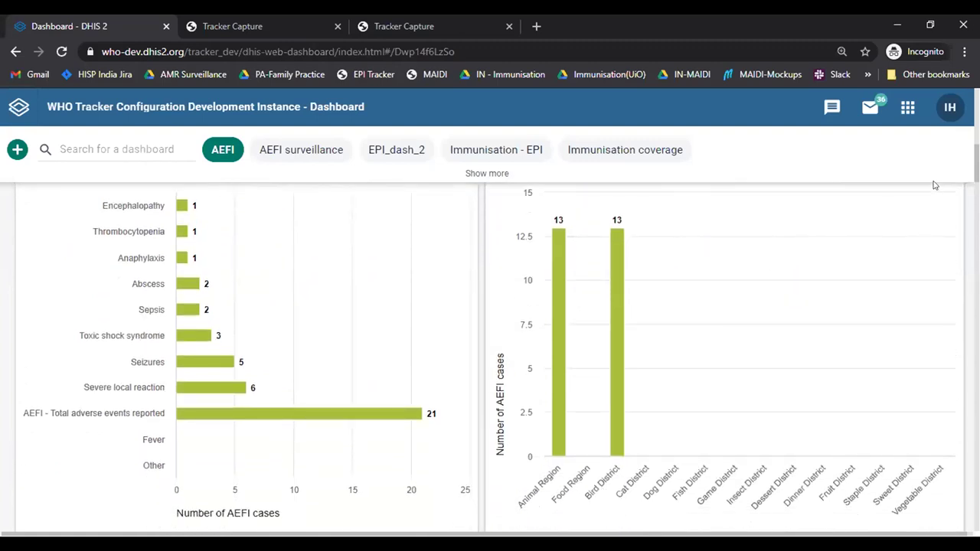
scroll(490, 357, "down", 4)
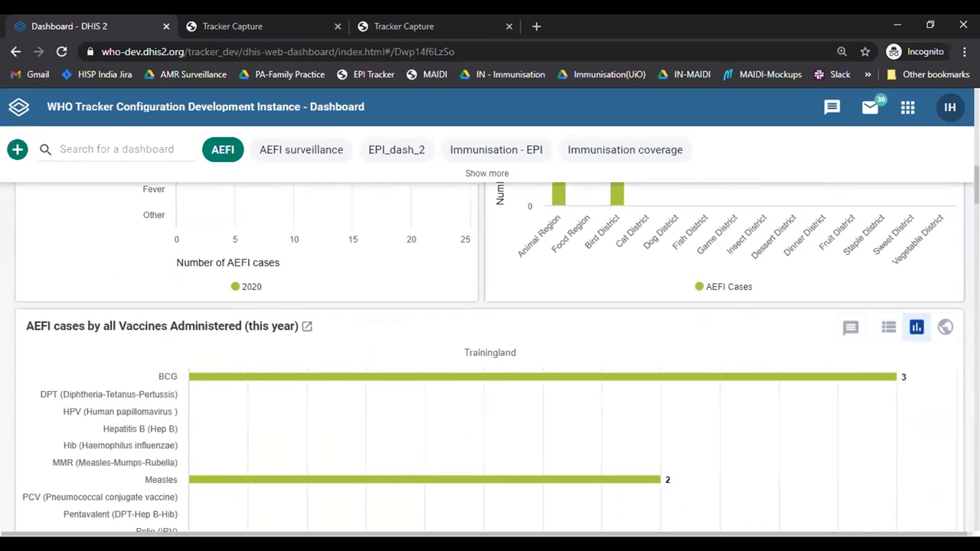
scroll(490, 357, "down", 2)
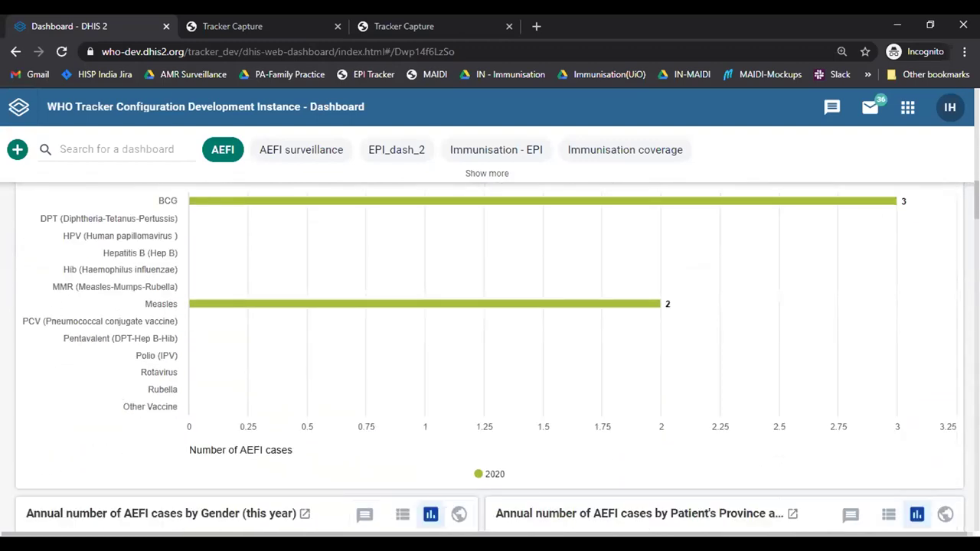
scroll(490, 357, "down", 4)
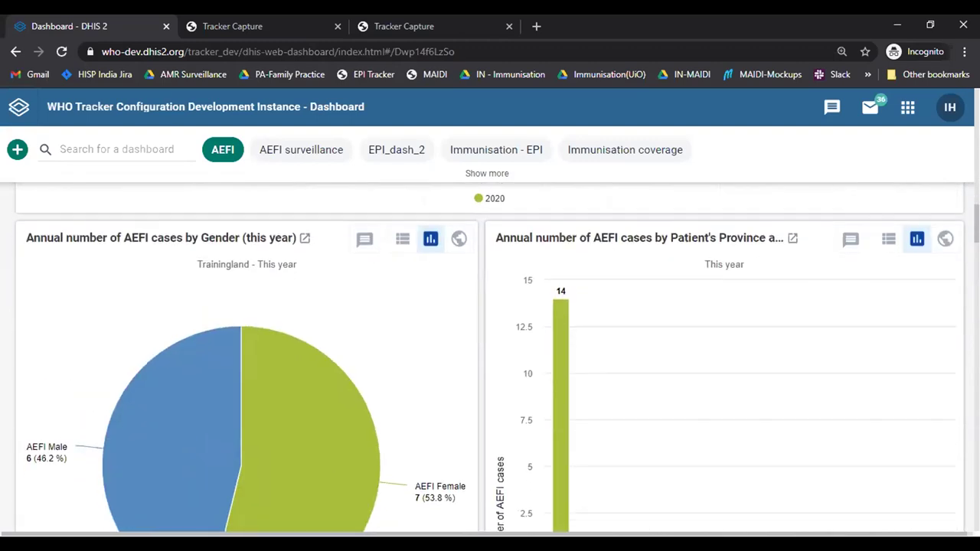
scroll(491, 357, "down", 1)
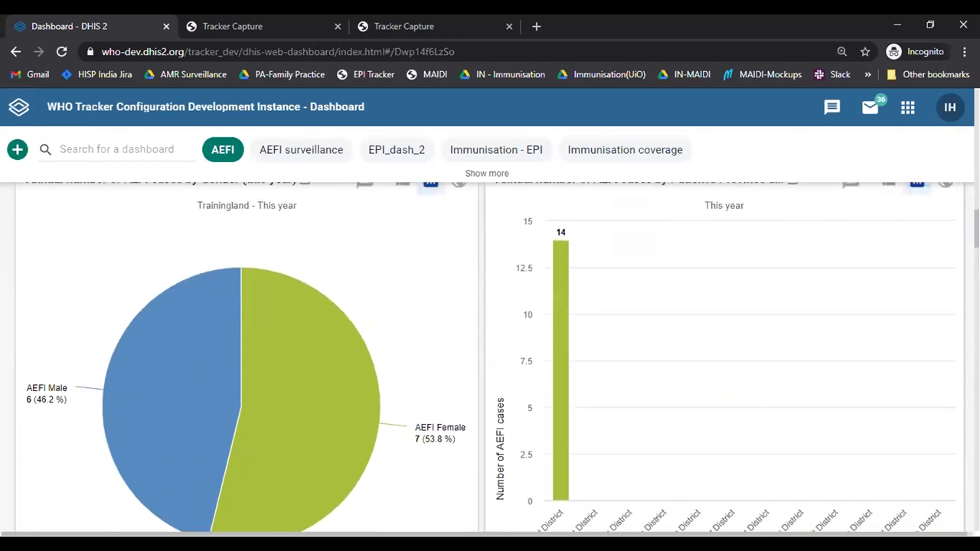
scroll(490, 357, "up", 1)
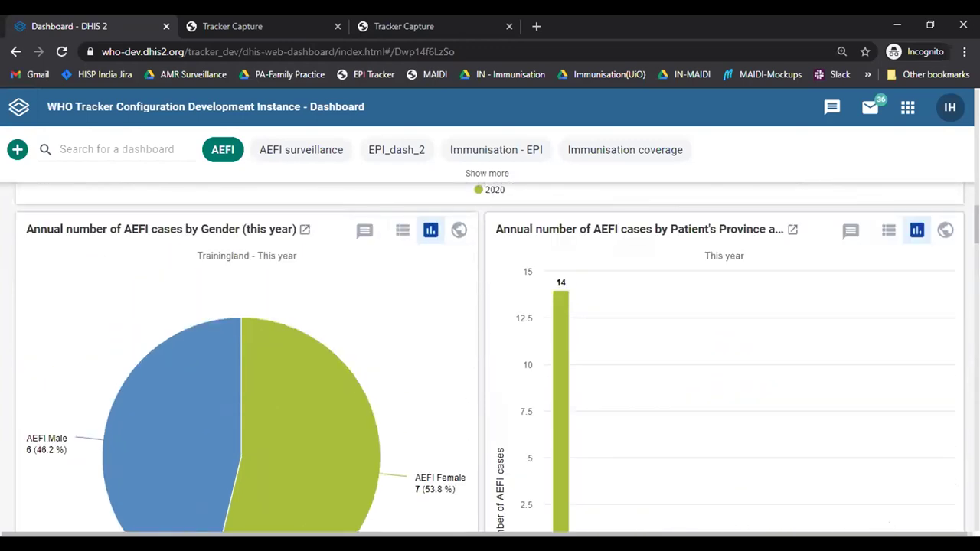
scroll(490, 356, "down", 5)
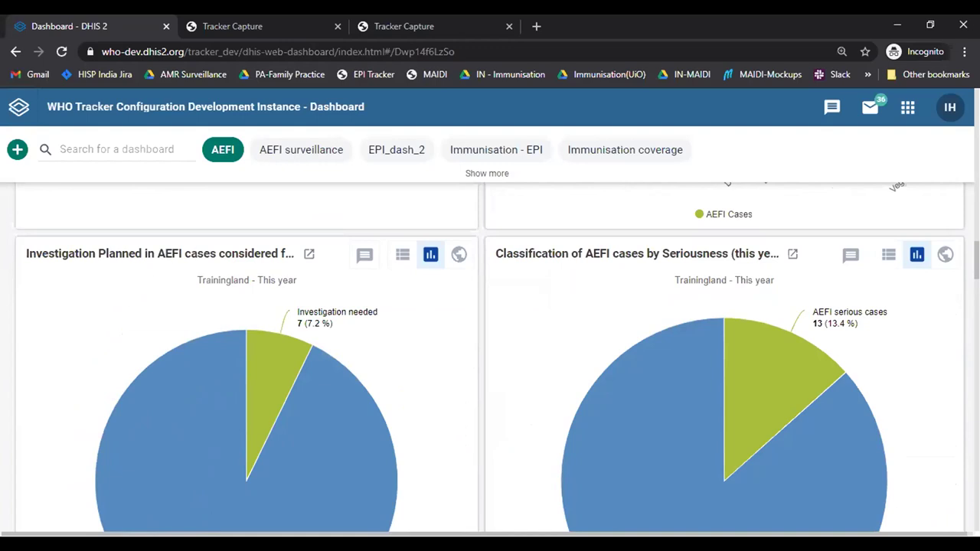
scroll(490, 357, "down", 1)
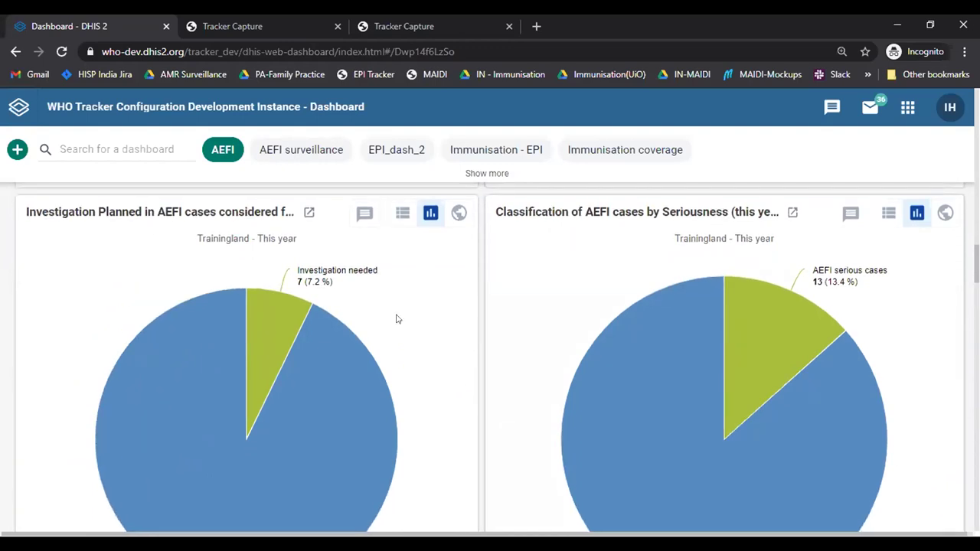
scroll(396, 320, "down", 2)
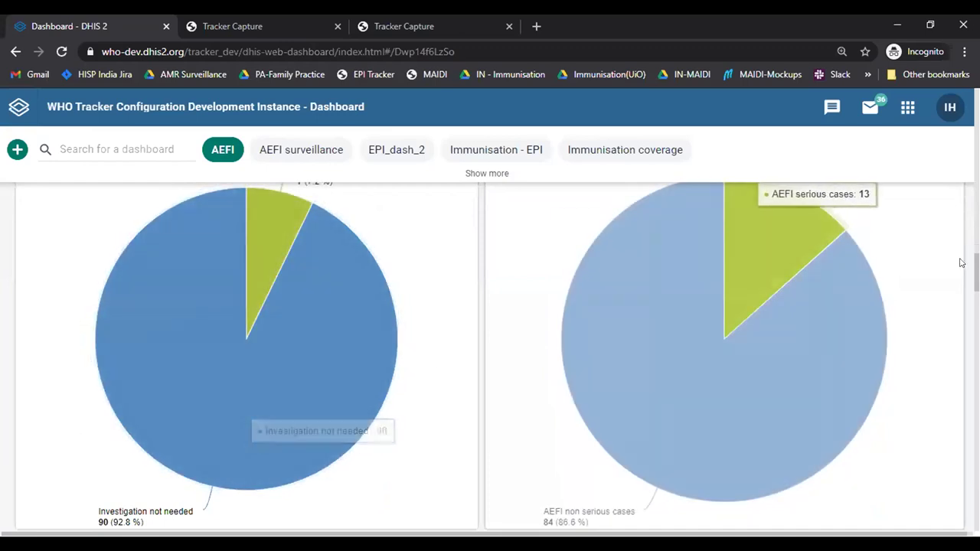
scroll(490, 352, "down", 2)
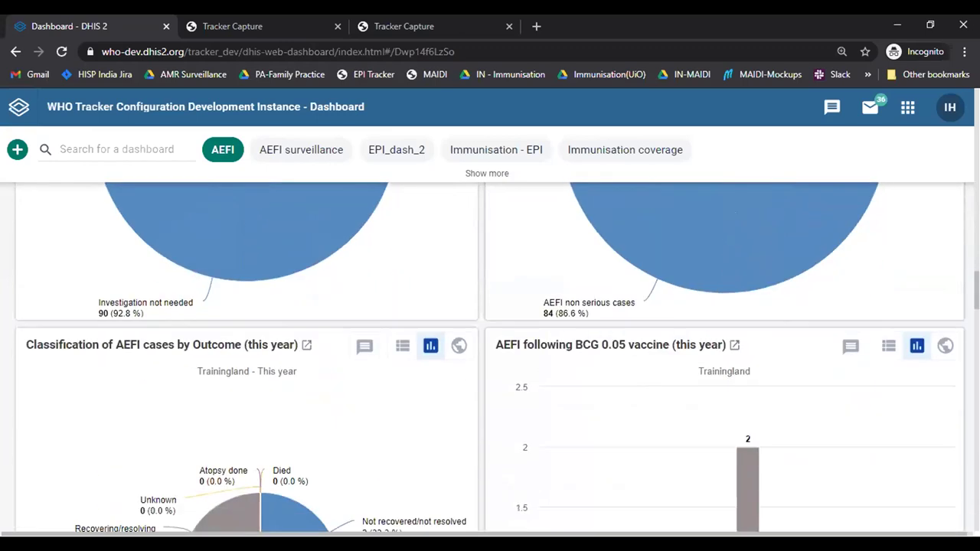
scroll(490, 358, "down", 3)
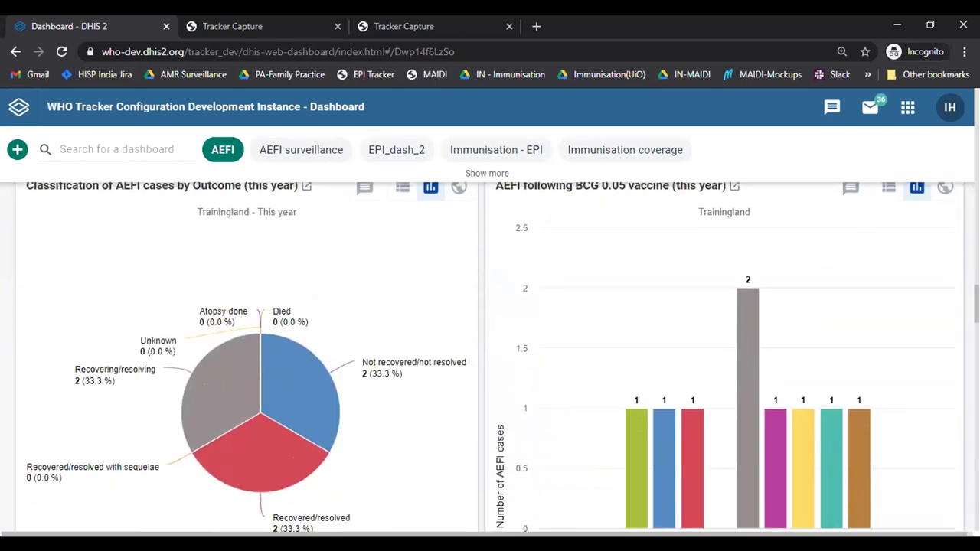
scroll(490, 357, "down", 4)
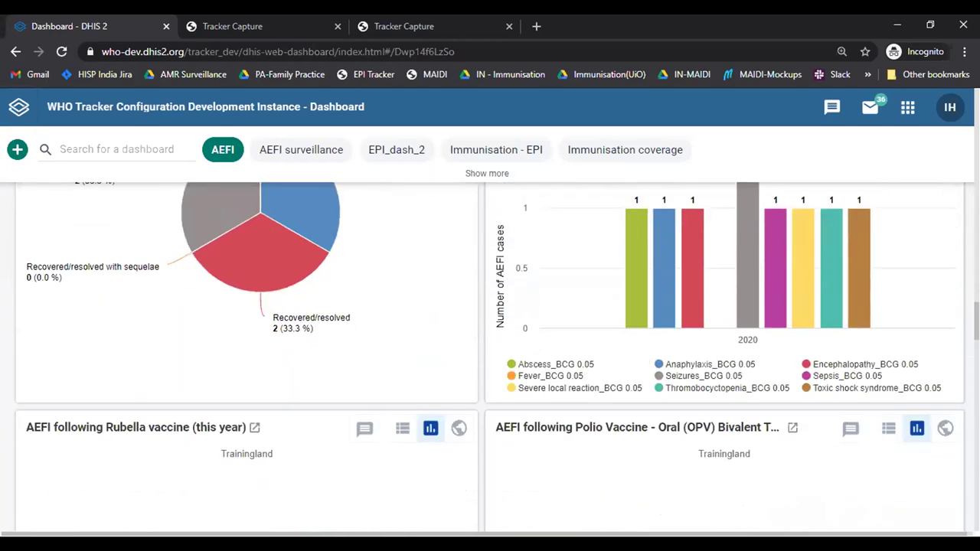
scroll(490, 357, "up", 3)
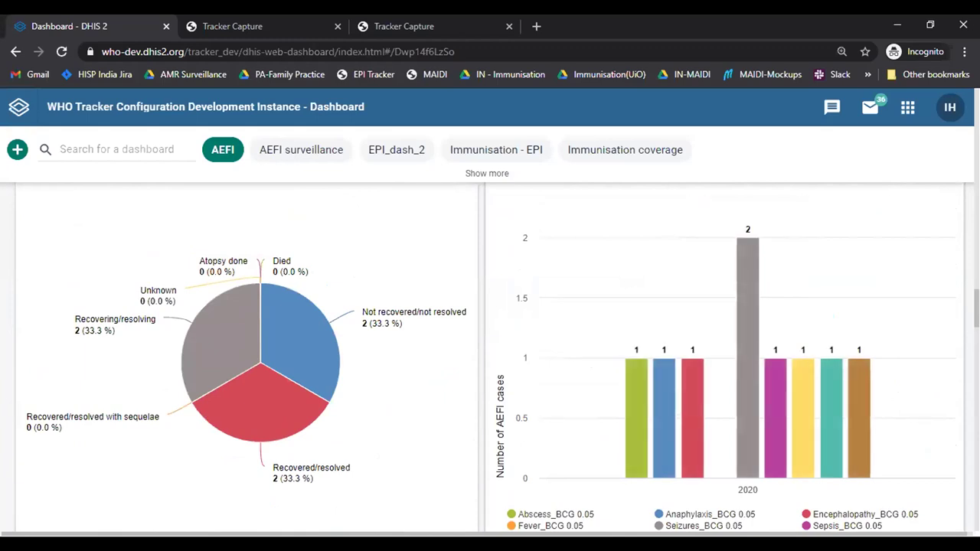
scroll(490, 357, "down", 5)
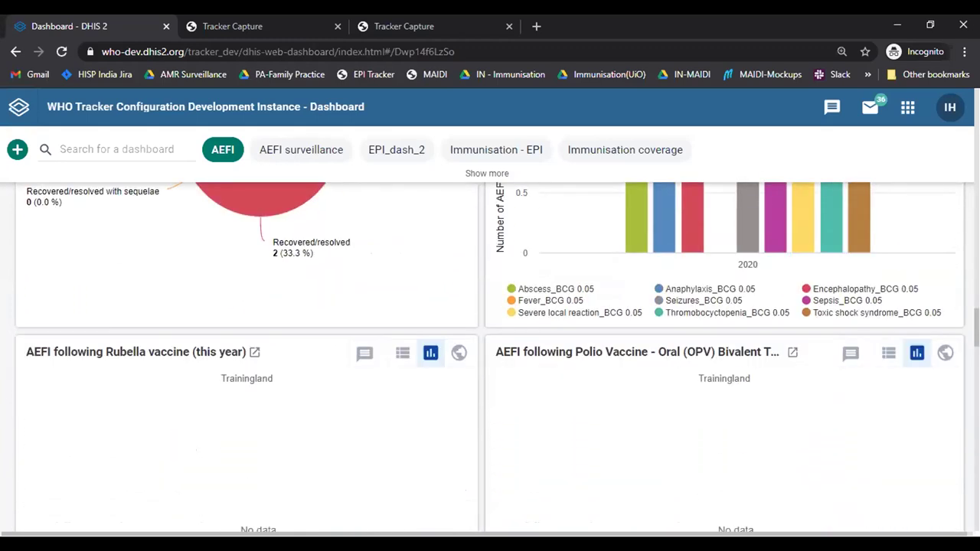
key("Home")
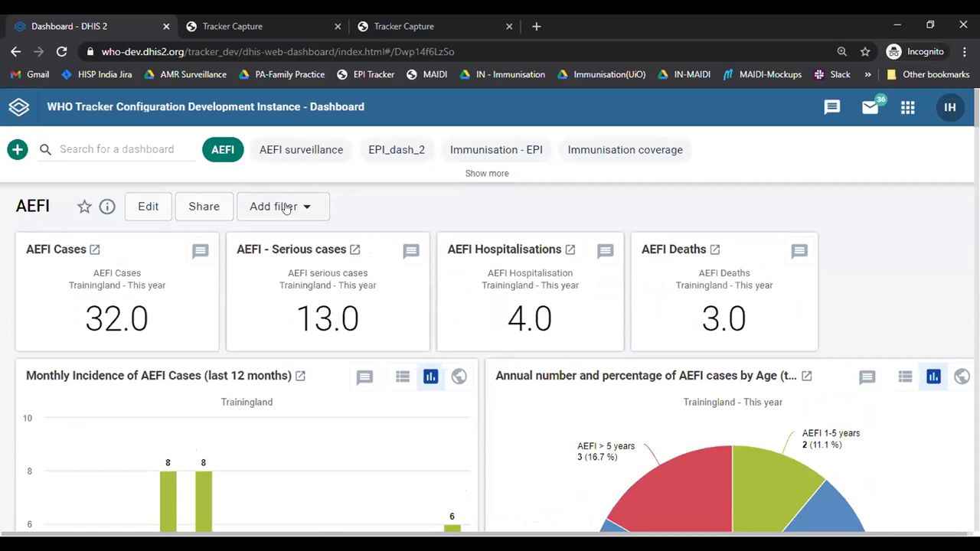
Step: Add a Period filter for the fixed Yearly period 2016 to the AEFI dashboard
left_click(286, 208)
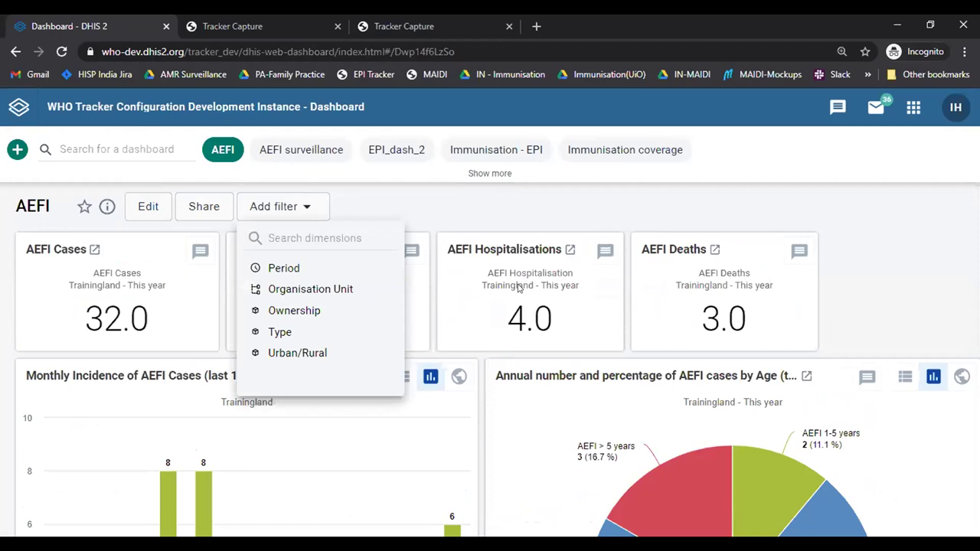
left_click(283, 268)
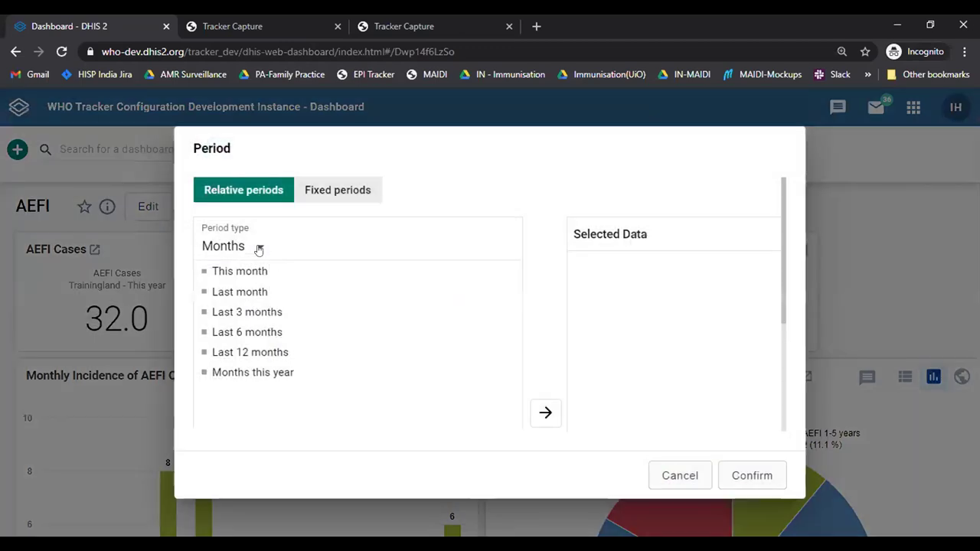
left_click(338, 190)
left_click(230, 246)
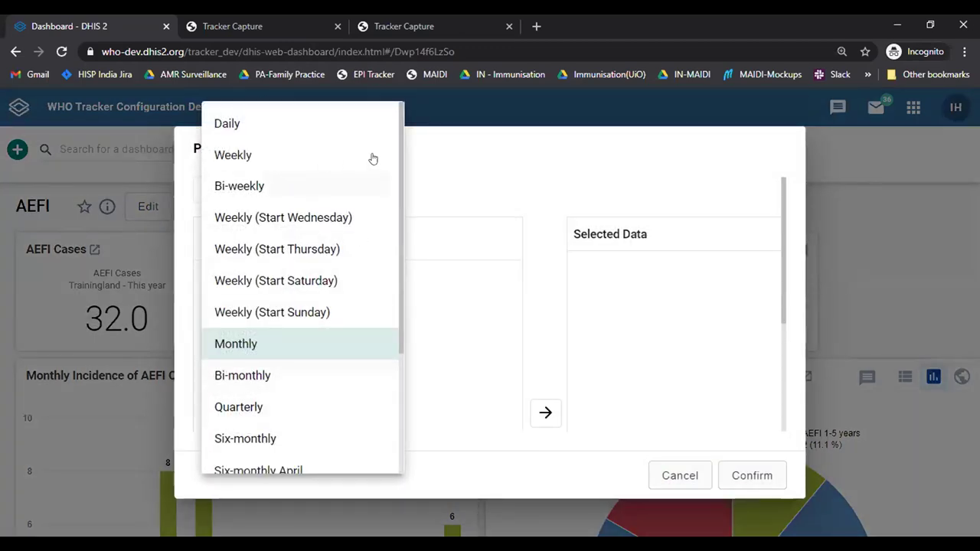
scroll(404, 208, "down", 1)
scroll(403, 208, "down", 3)
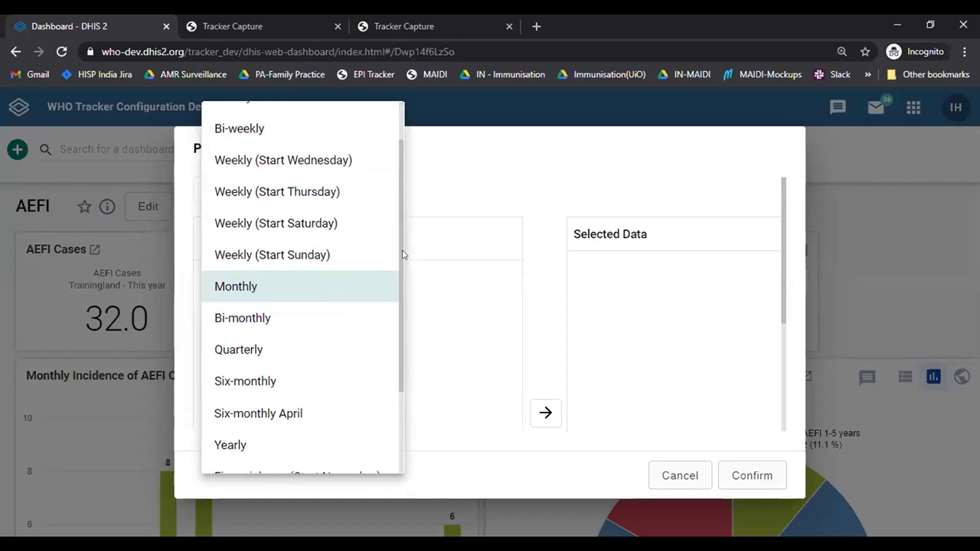
left_click(236, 401)
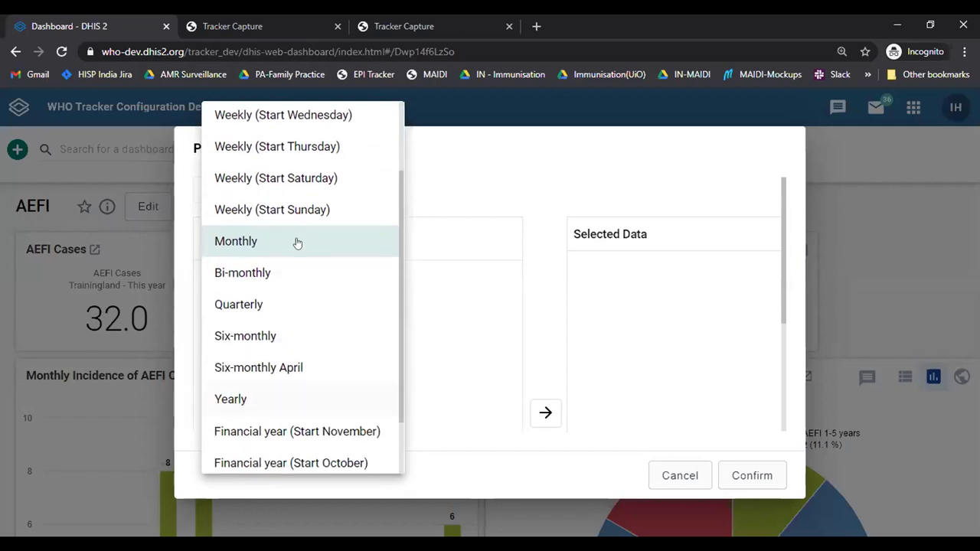
left_click(292, 247)
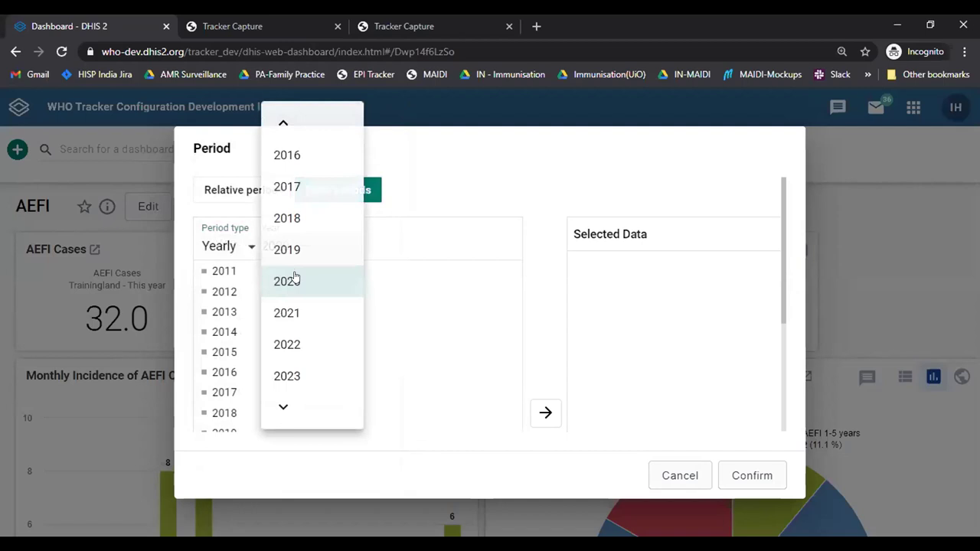
left_click(306, 155)
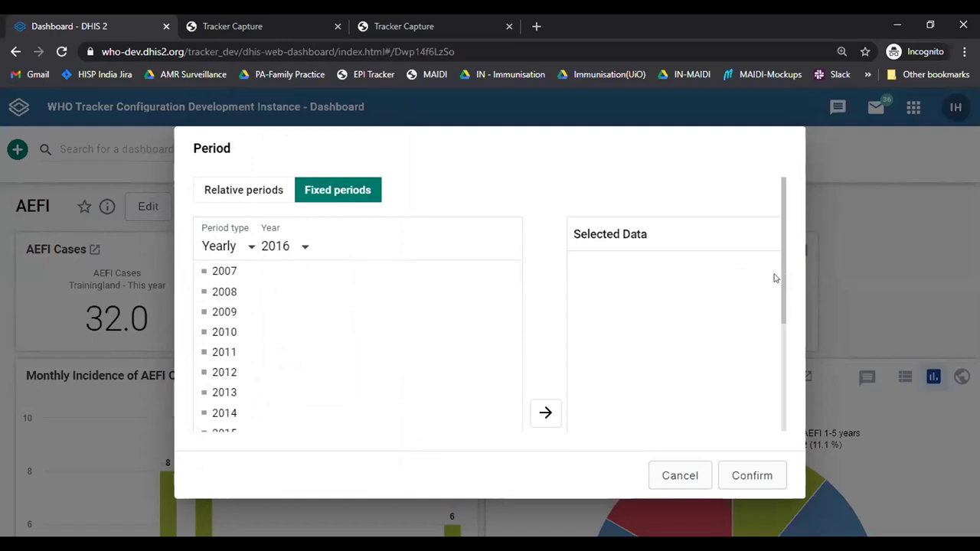
left_click_drag(780, 276, 781, 310)
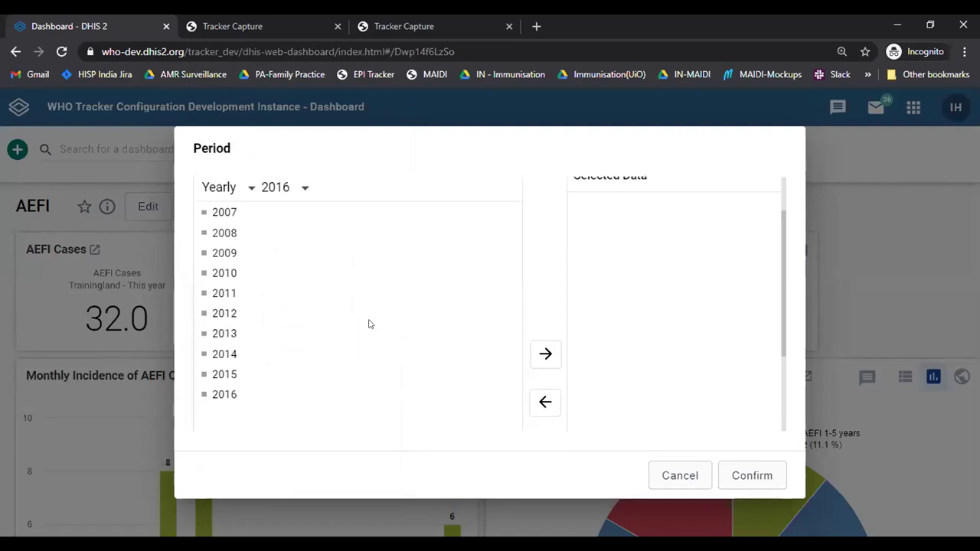
double_click(269, 399)
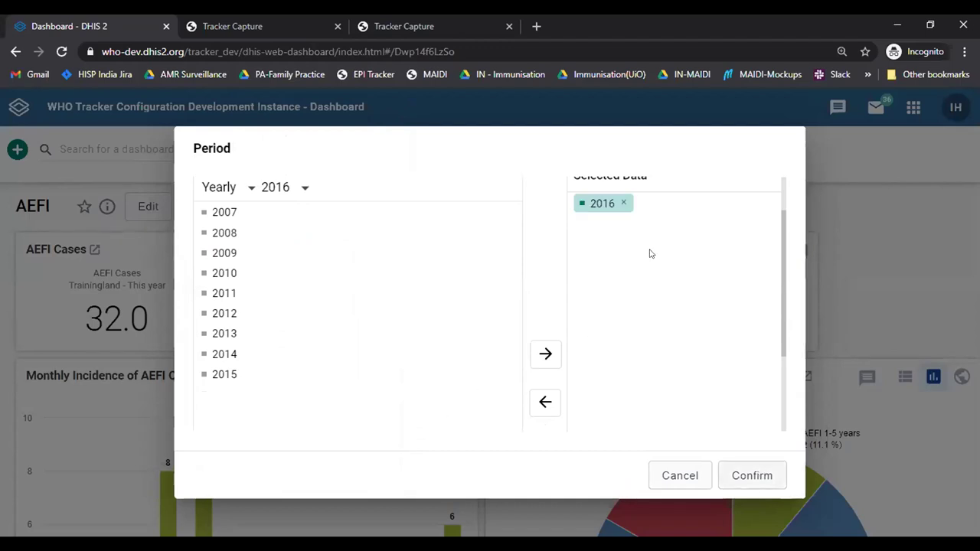
left_click(834, 250)
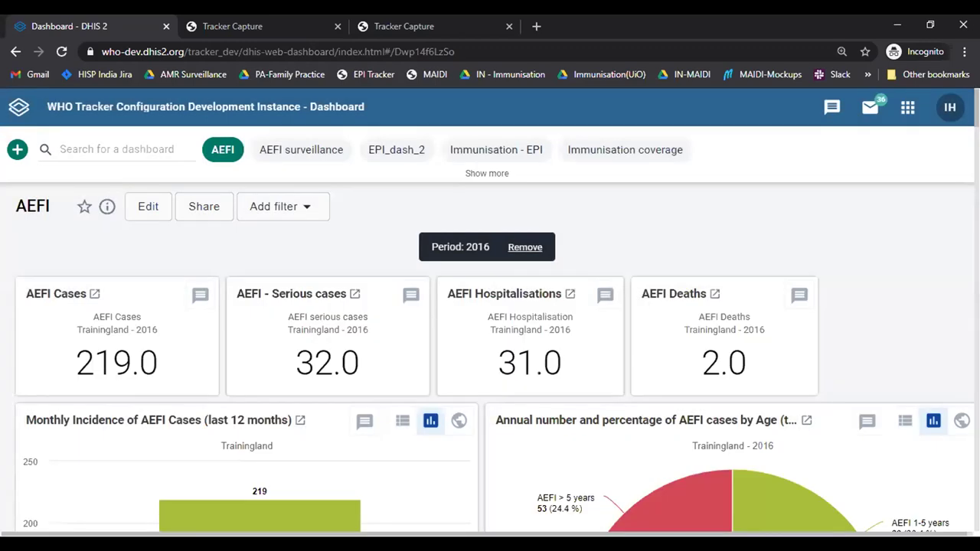
scroll(490, 359, "down", 7)
scroll(490, 358, "down", 5)
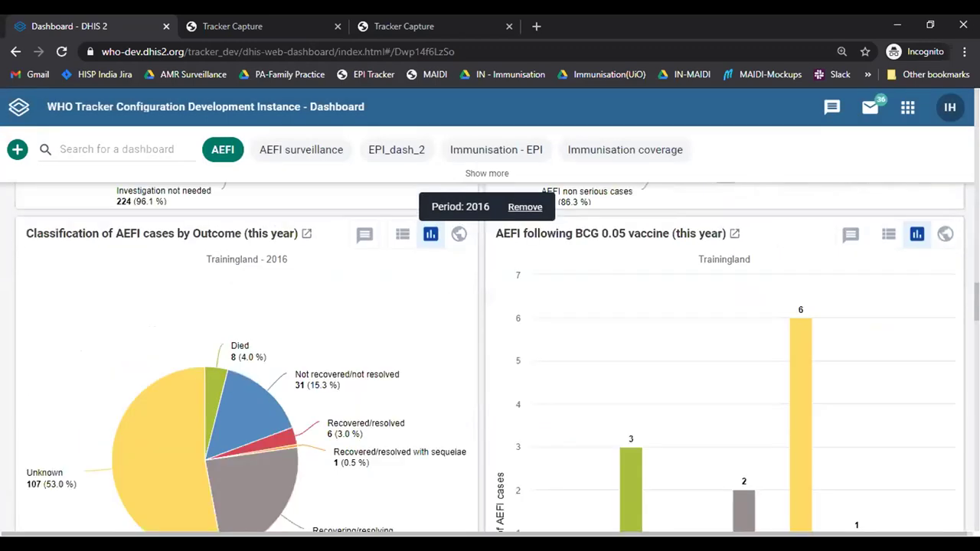
scroll(491, 358, "down", 4)
scroll(490, 358, "down", 8)
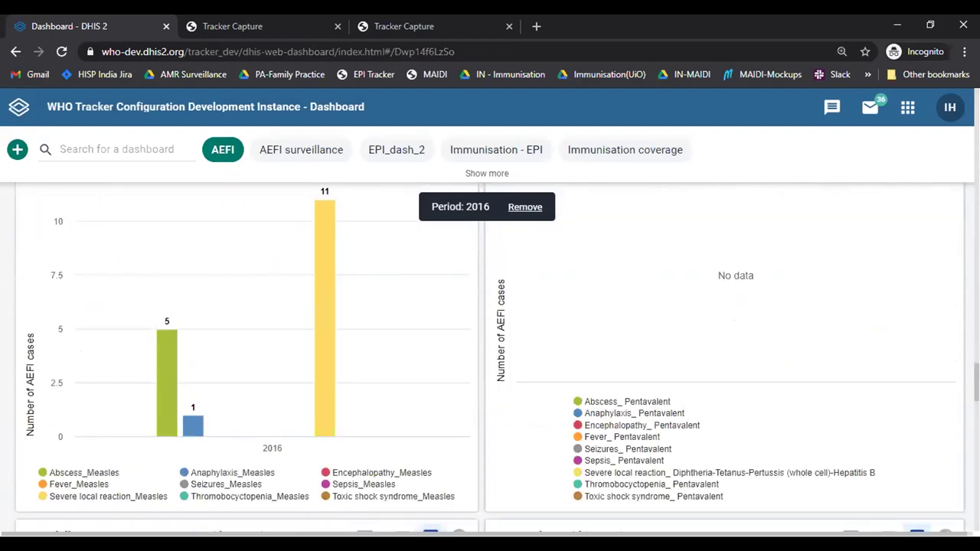
scroll(490, 358, "down", 5)
scroll(490, 358, "down", 3)
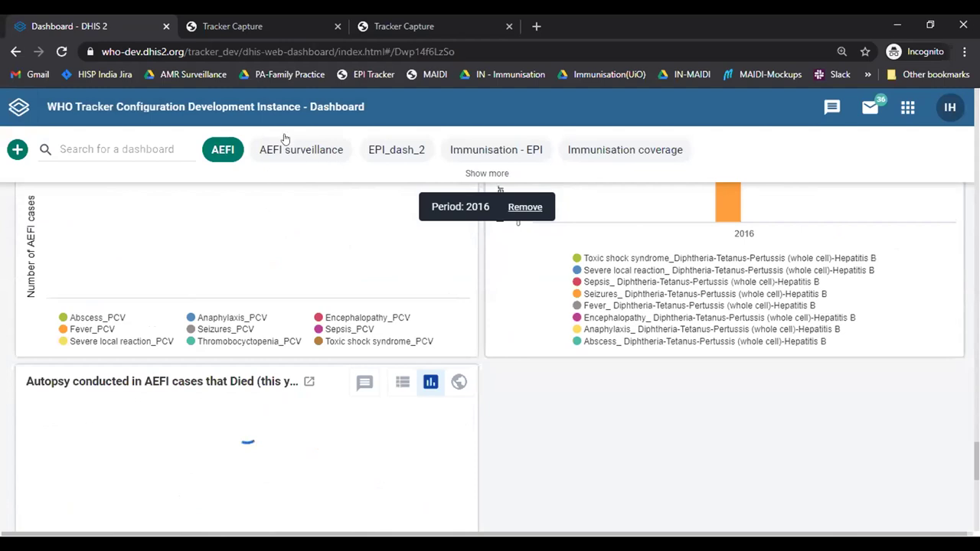
scroll(295, 157, "down", 5)
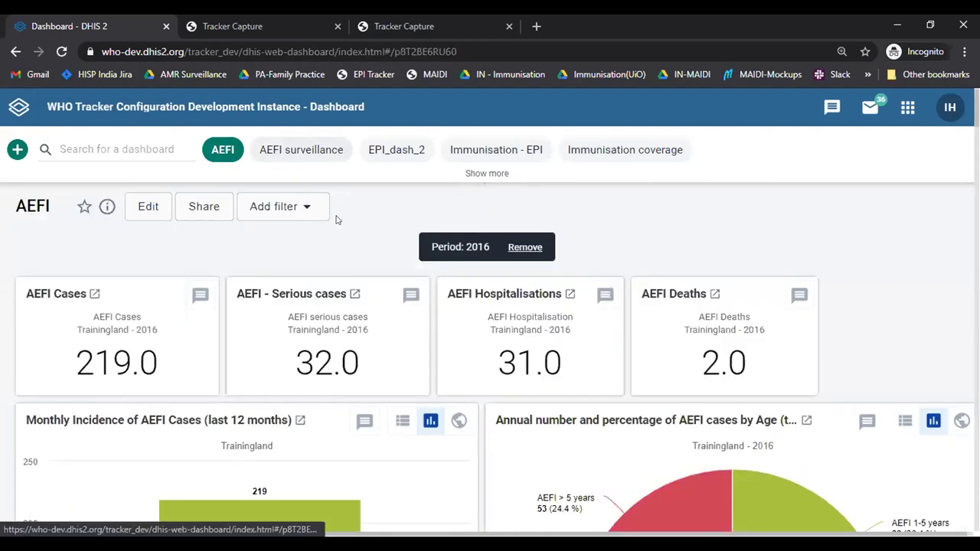
Step: Open the AEFI surveillance dashboard and review its Trainingland time-interval pie charts, e.g. DOR minus DON
left_click(315, 157)
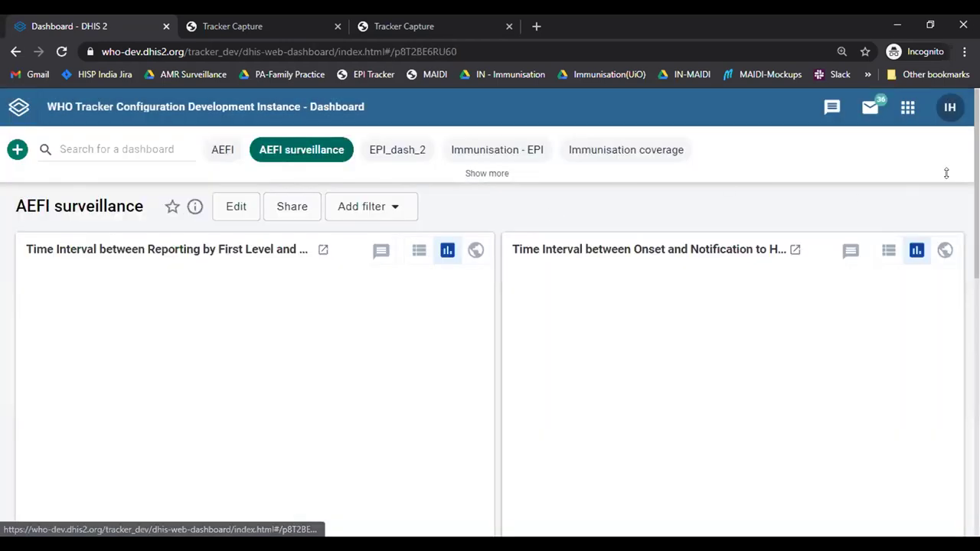
scroll(490, 345, "down", 1)
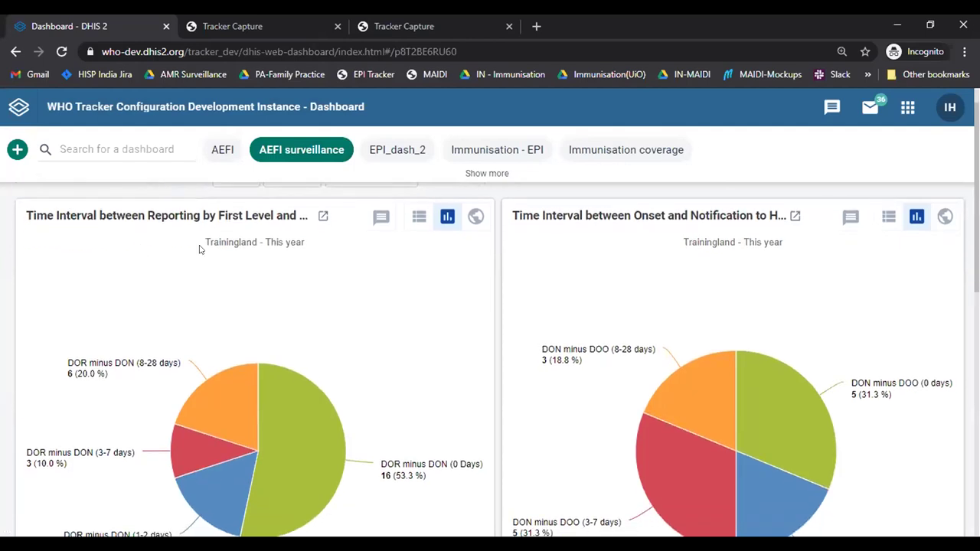
mouse_move(115, 374)
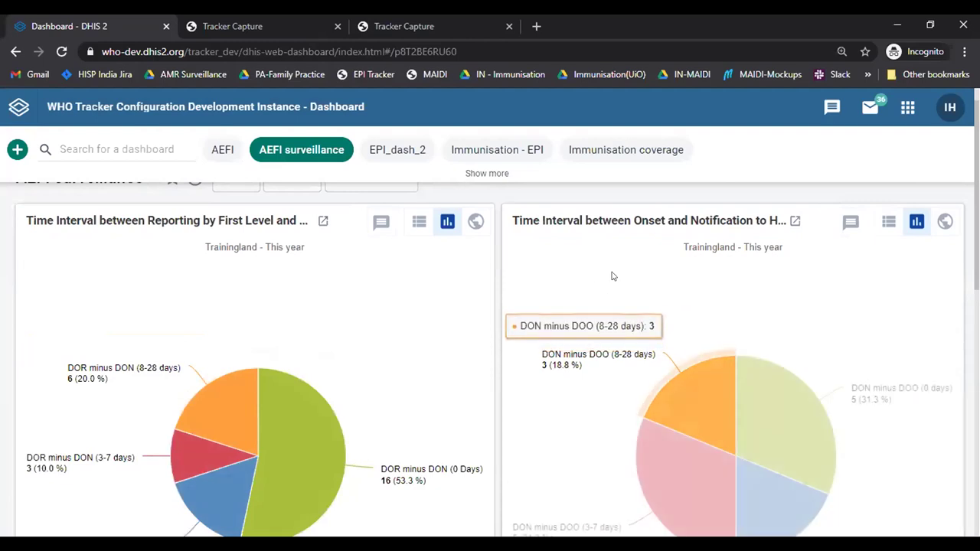
mouse_move(607, 354)
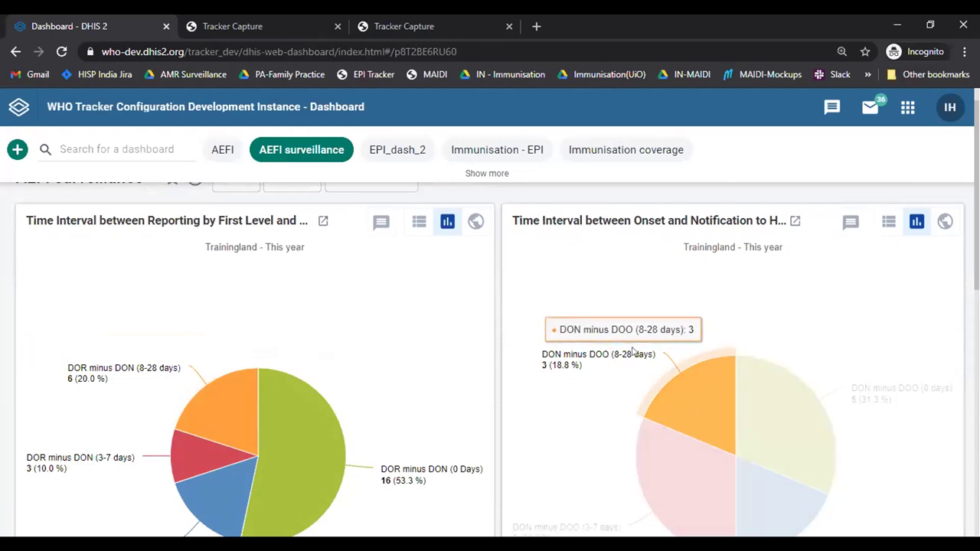
scroll(490, 344, "down", 3)
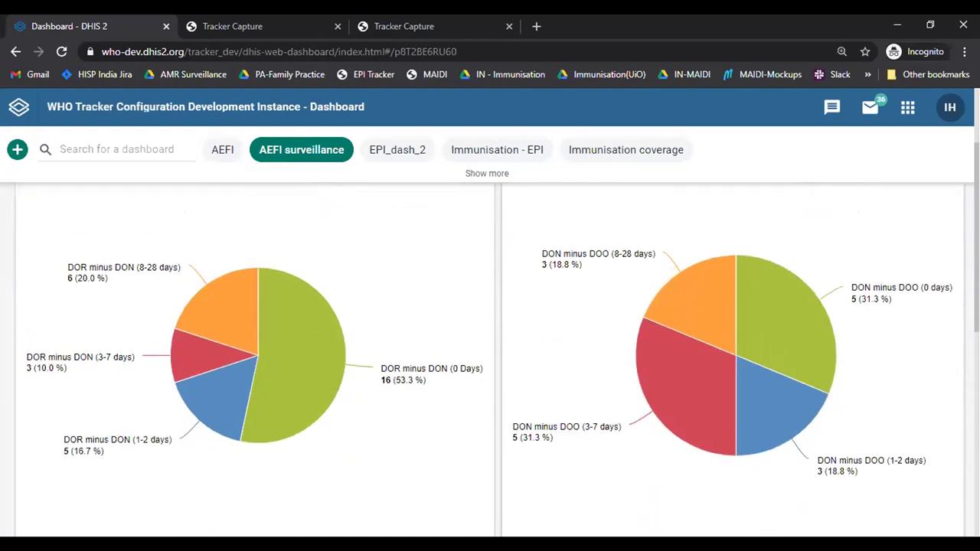
scroll(484, 412, "down", 5)
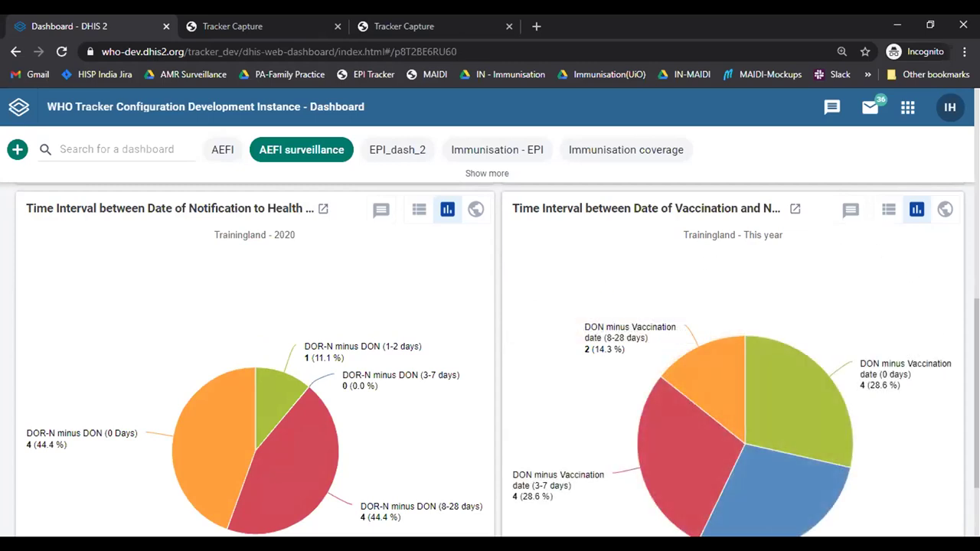
scroll(959, 310, "down", 2)
scroll(962, 260, "up", 3)
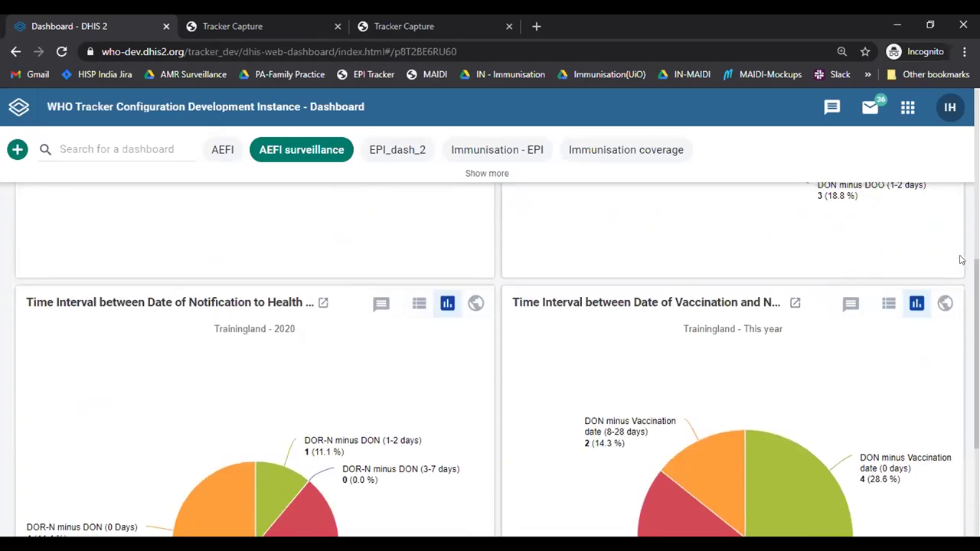
scroll(962, 261, "up", 2)
scroll(961, 261, "up", 4)
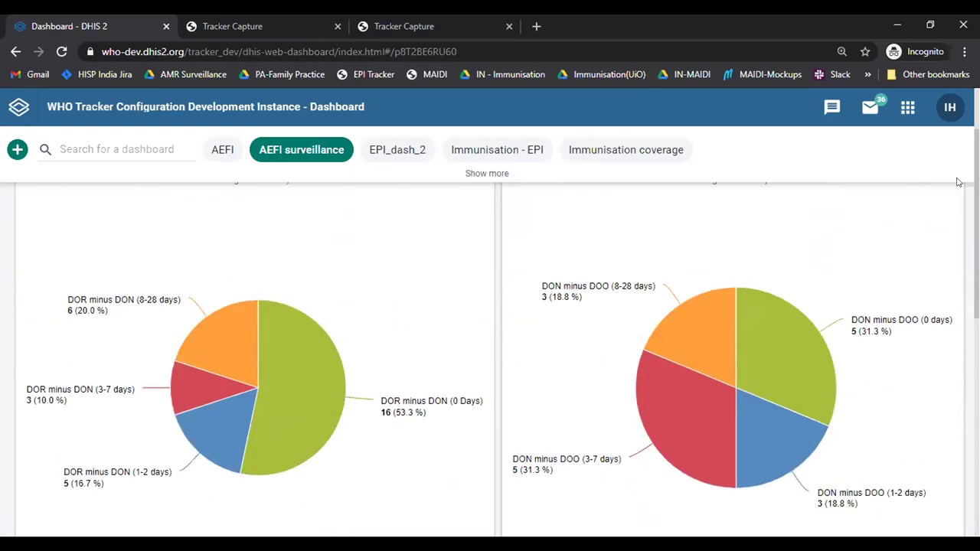
scroll(956, 149, "up", 1)
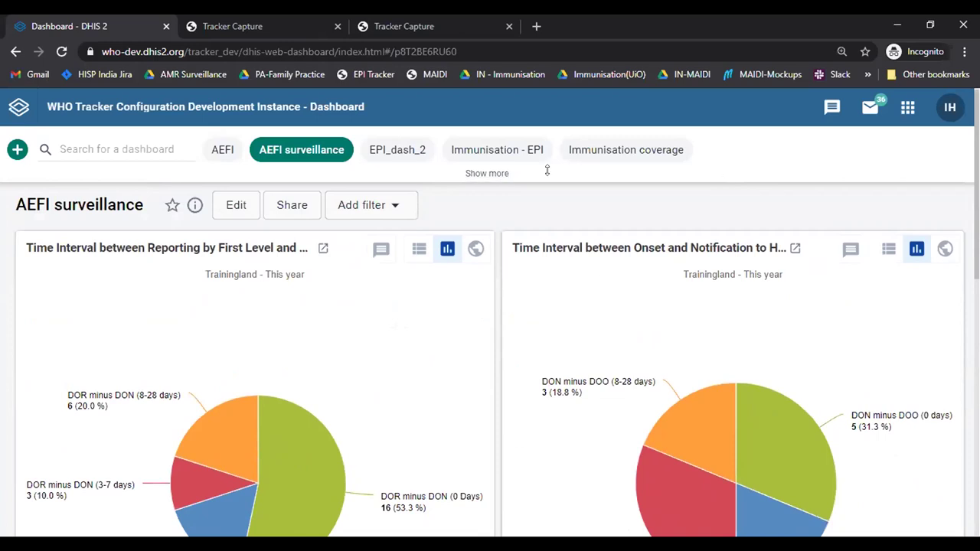
Step: Switch back to the AEFI dashboard showing 32 cases, 13 serious, 4 hospitalisations, 3 deaths
left_click(225, 150)
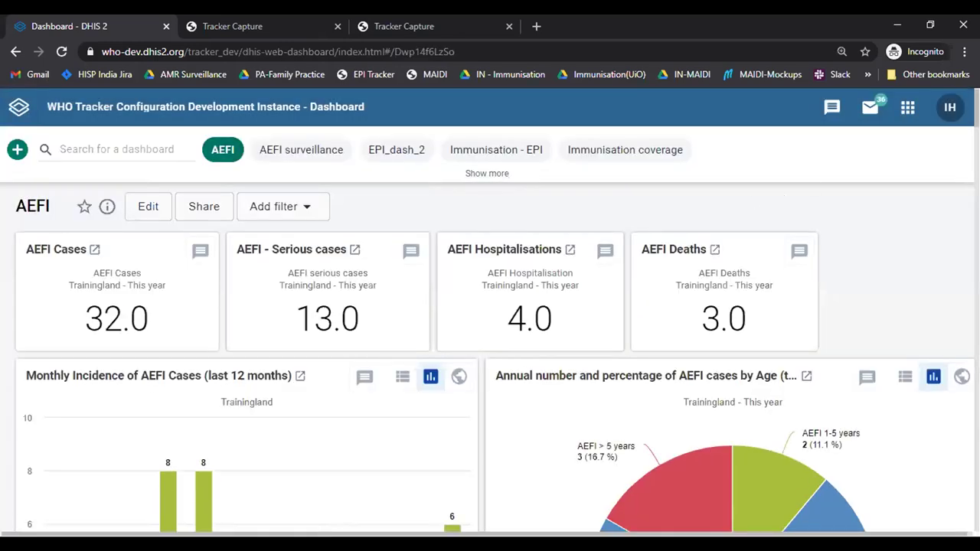
scroll(782, 198, "down", 3)
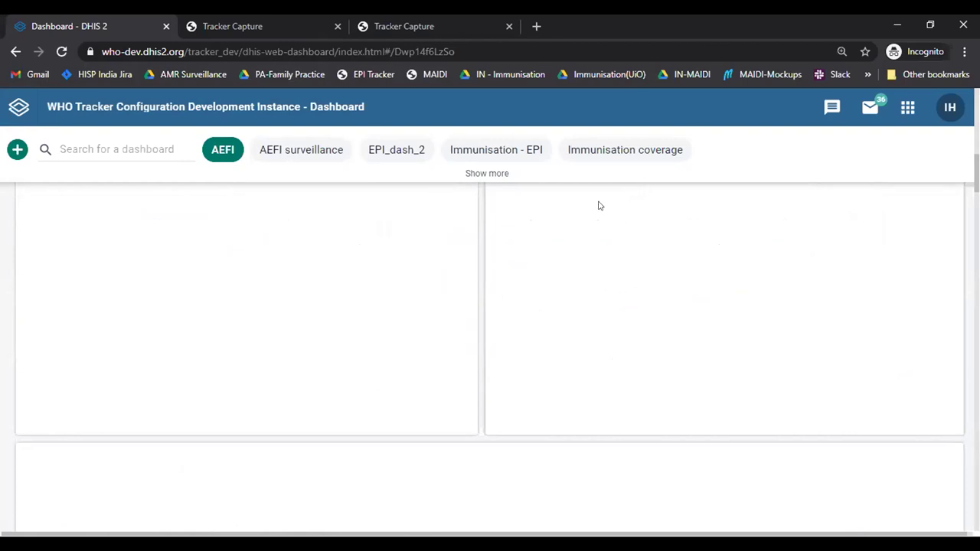
scroll(600, 206, "up", 3)
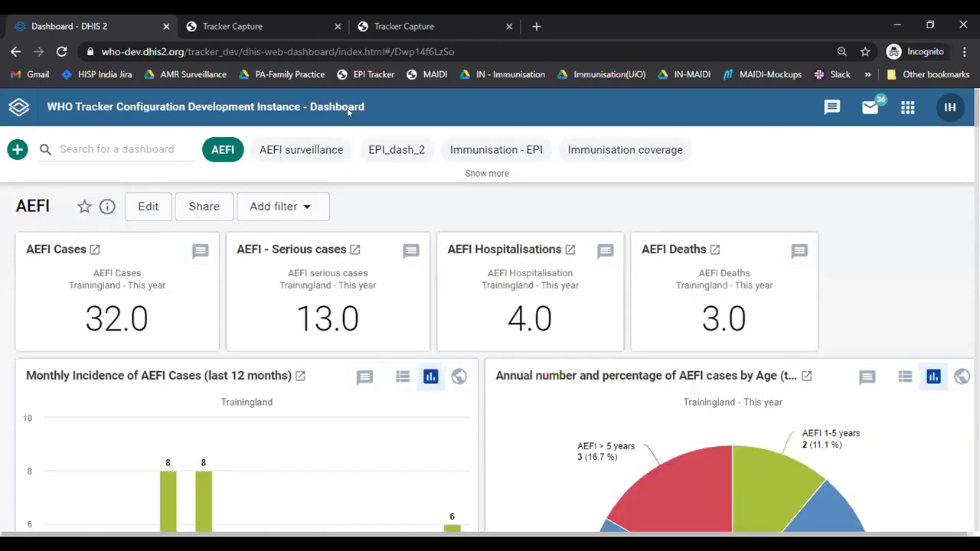